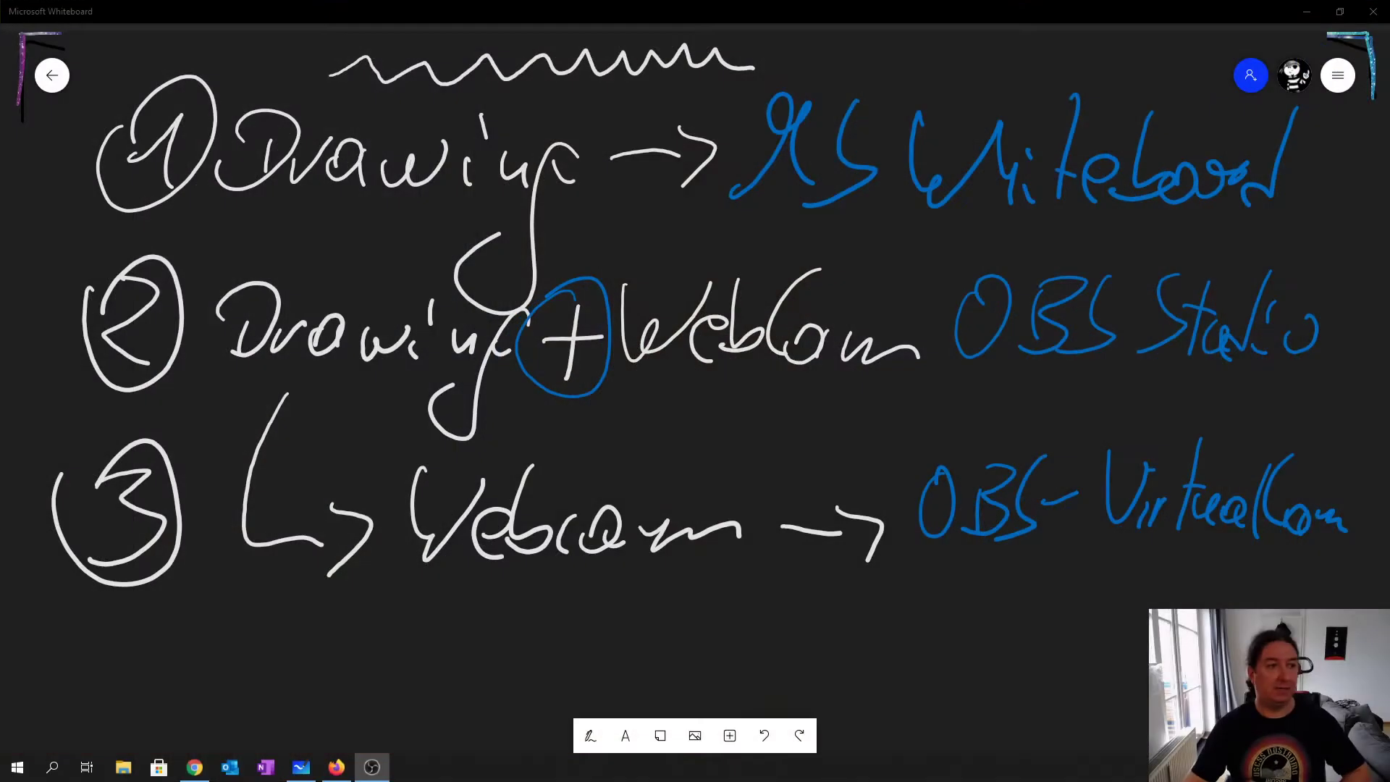
# - Review the whiteboard's background colour and grid options in the settings and close them
pyautogui.click(1339, 75)
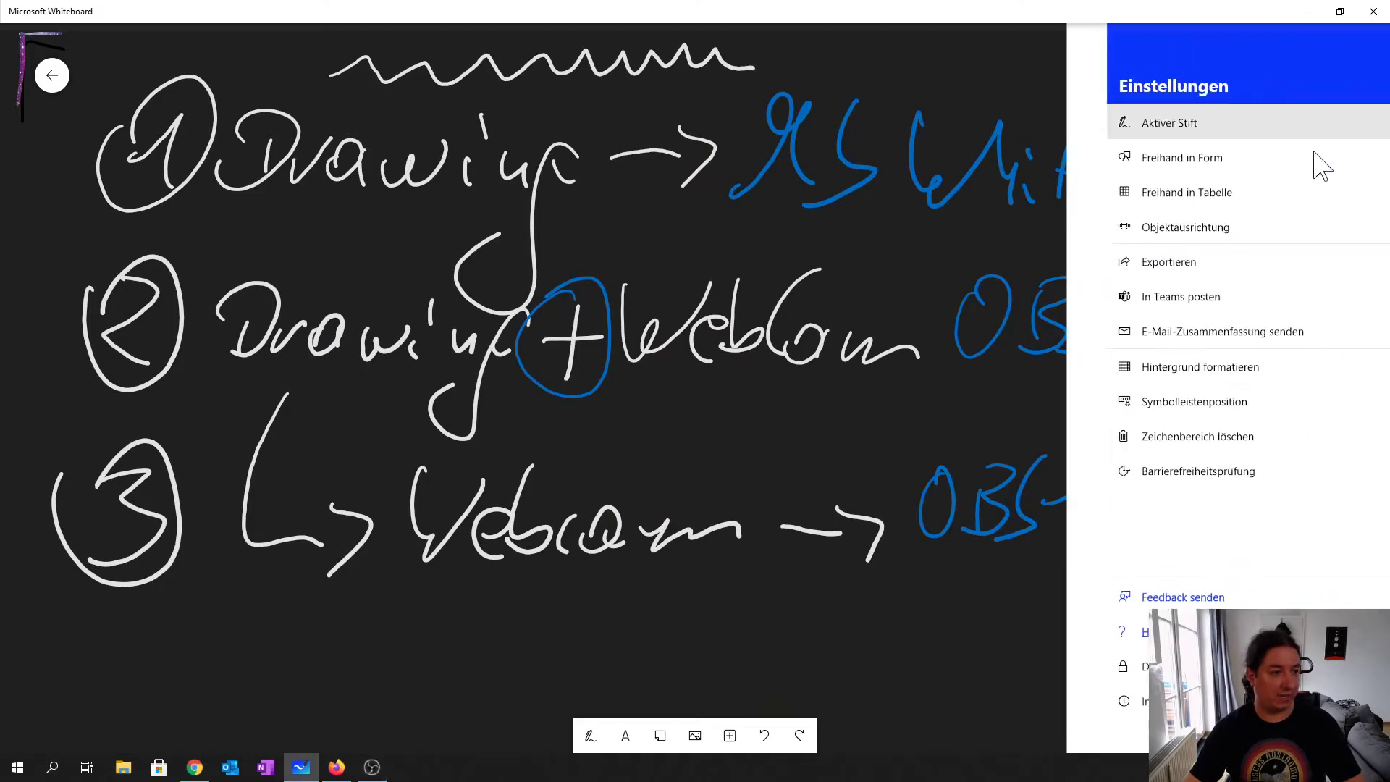
pyautogui.click(1122, 368)
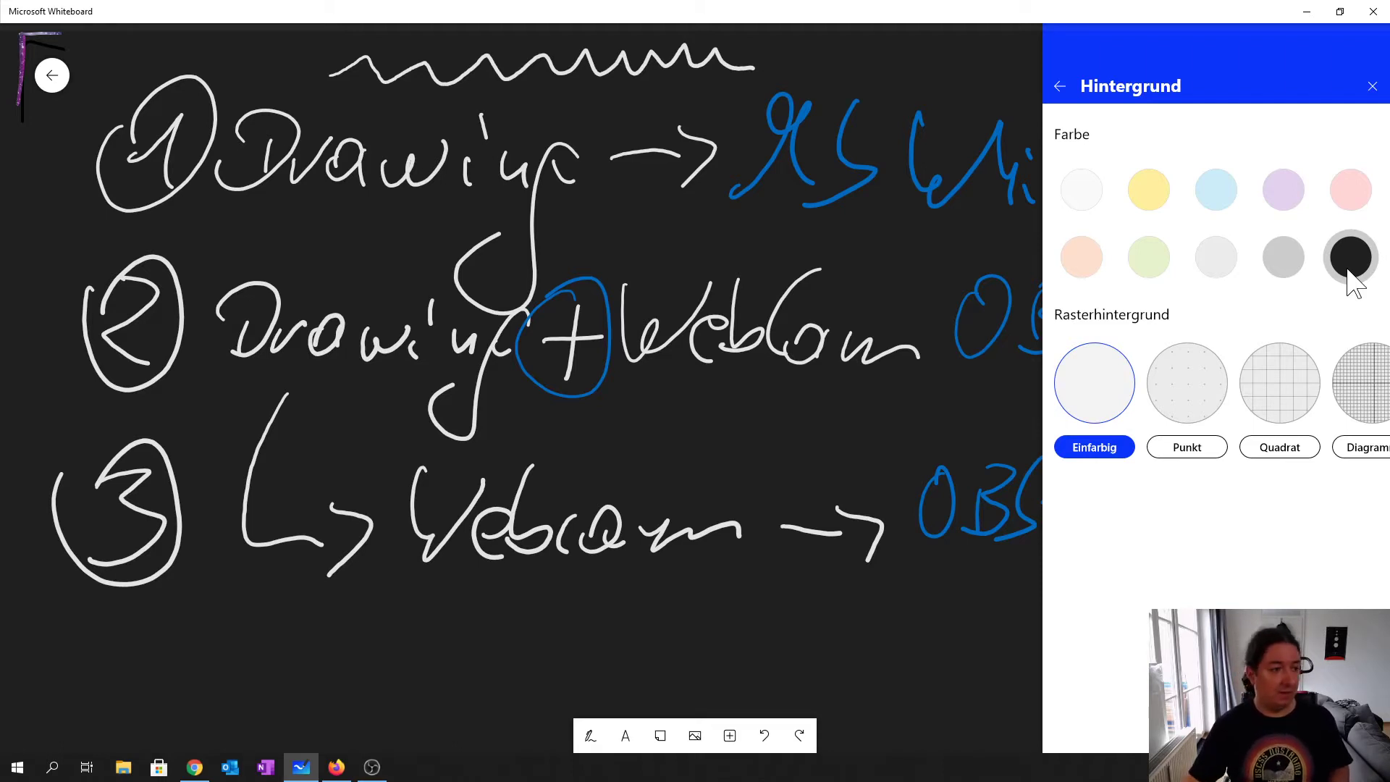
pyautogui.click(1374, 87)
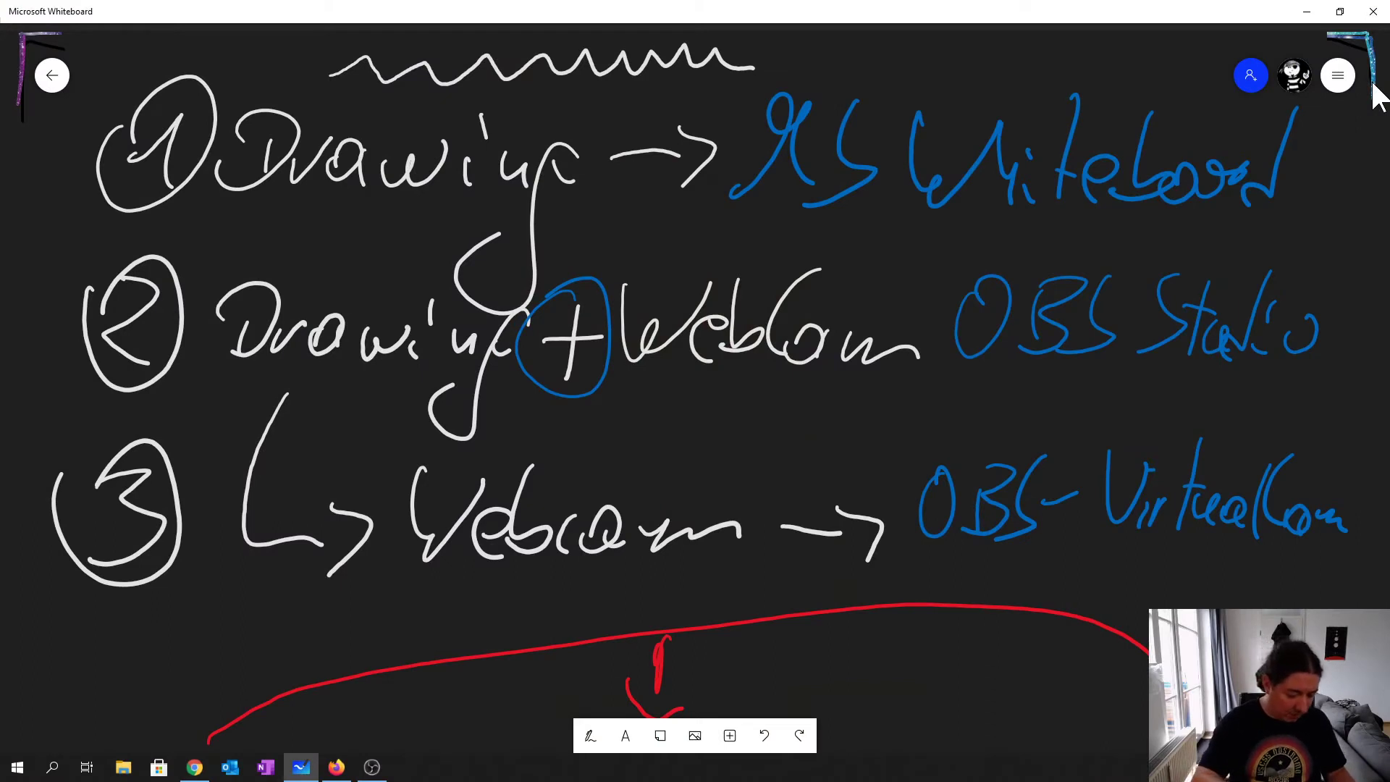
# - Draw a red arrow from the circled 1 towards the back button and a green check mark after the first Drawing entry
pyautogui.moveTo(109, 147)
pyautogui.mouseDown()
pyautogui.moveTo(60, 90)
pyautogui.moveTo(101, 149)
pyautogui.mouseUp()
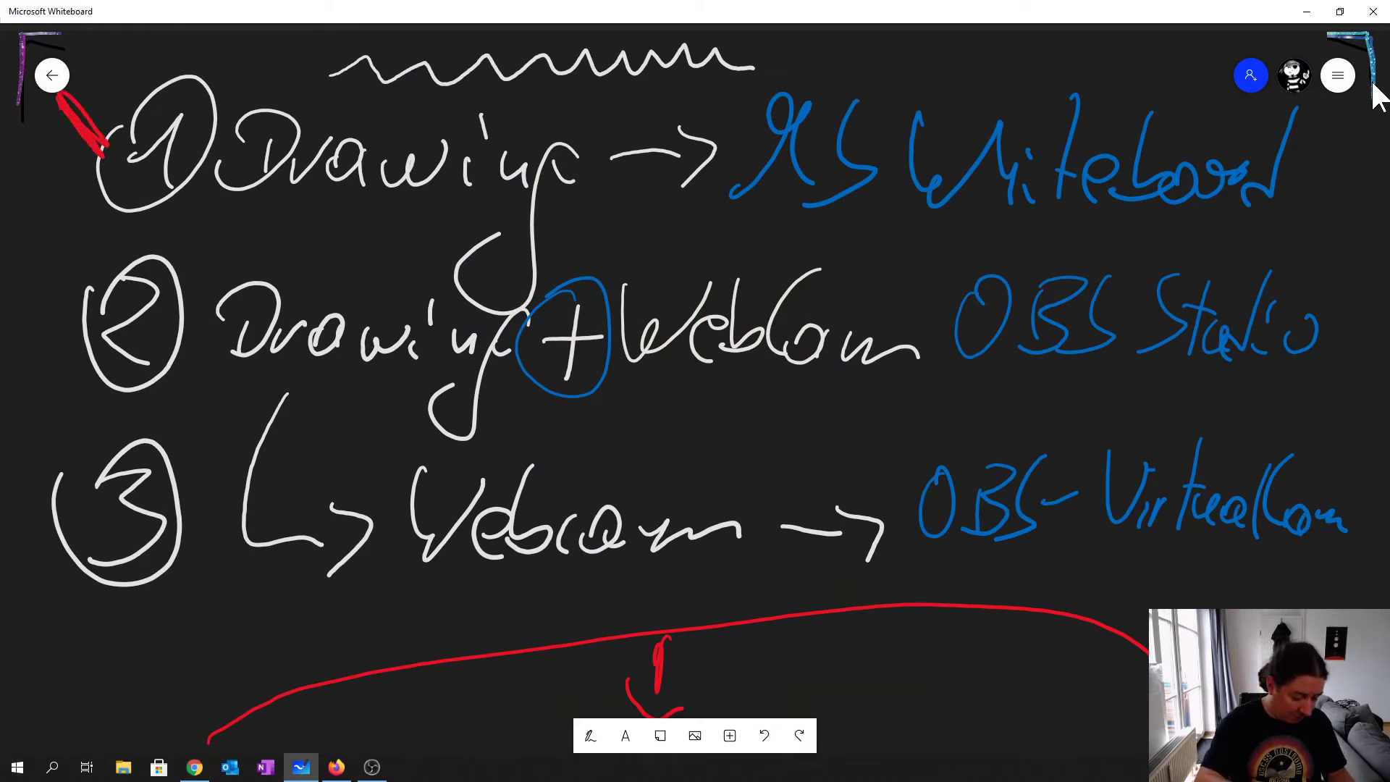
pyautogui.moveTo(58, 94)
pyautogui.mouseDown()
pyautogui.moveTo(66, 177)
pyautogui.moveTo(117, 95)
pyautogui.mouseUp()
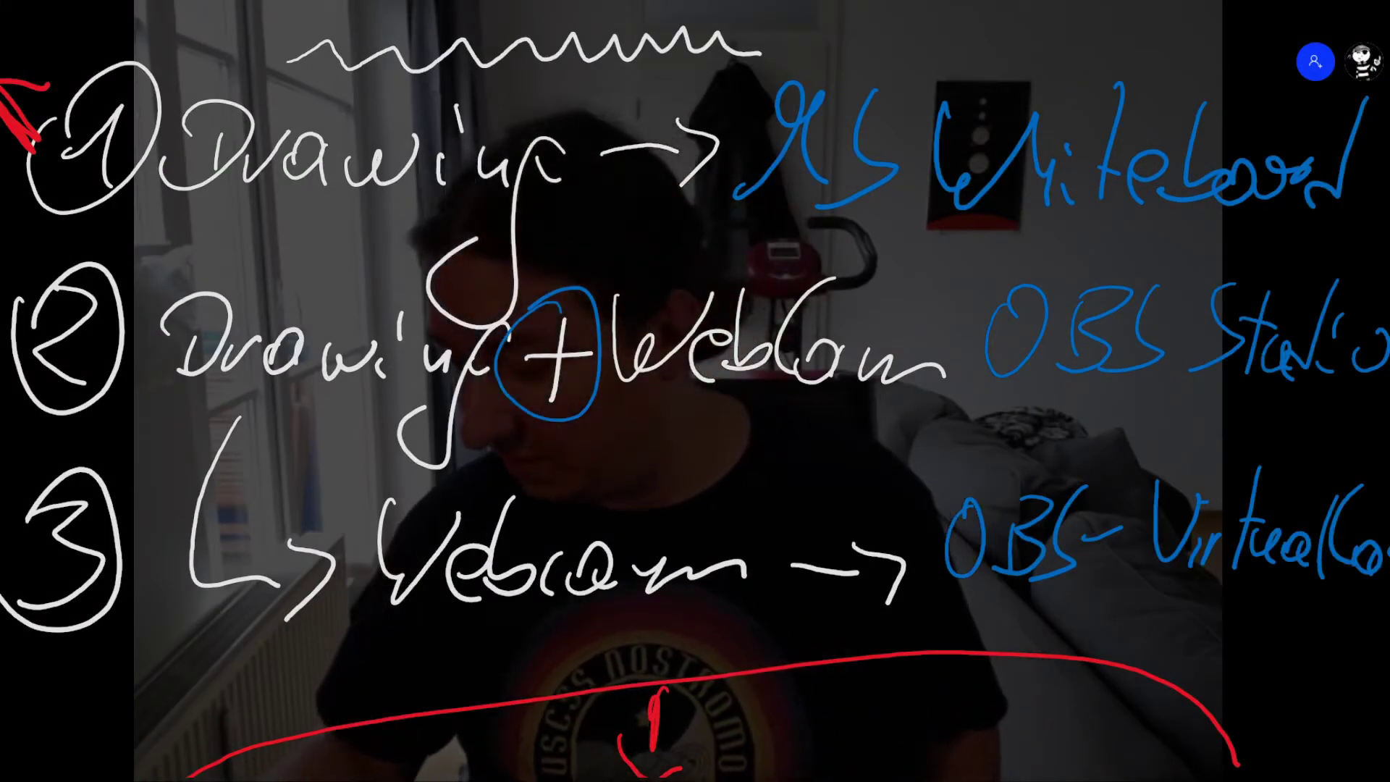
pyautogui.moveTo(571, 139)
pyautogui.mouseDown()
pyautogui.moveTo(570, 174)
pyautogui.moveTo(731, 27)
pyautogui.mouseUp()
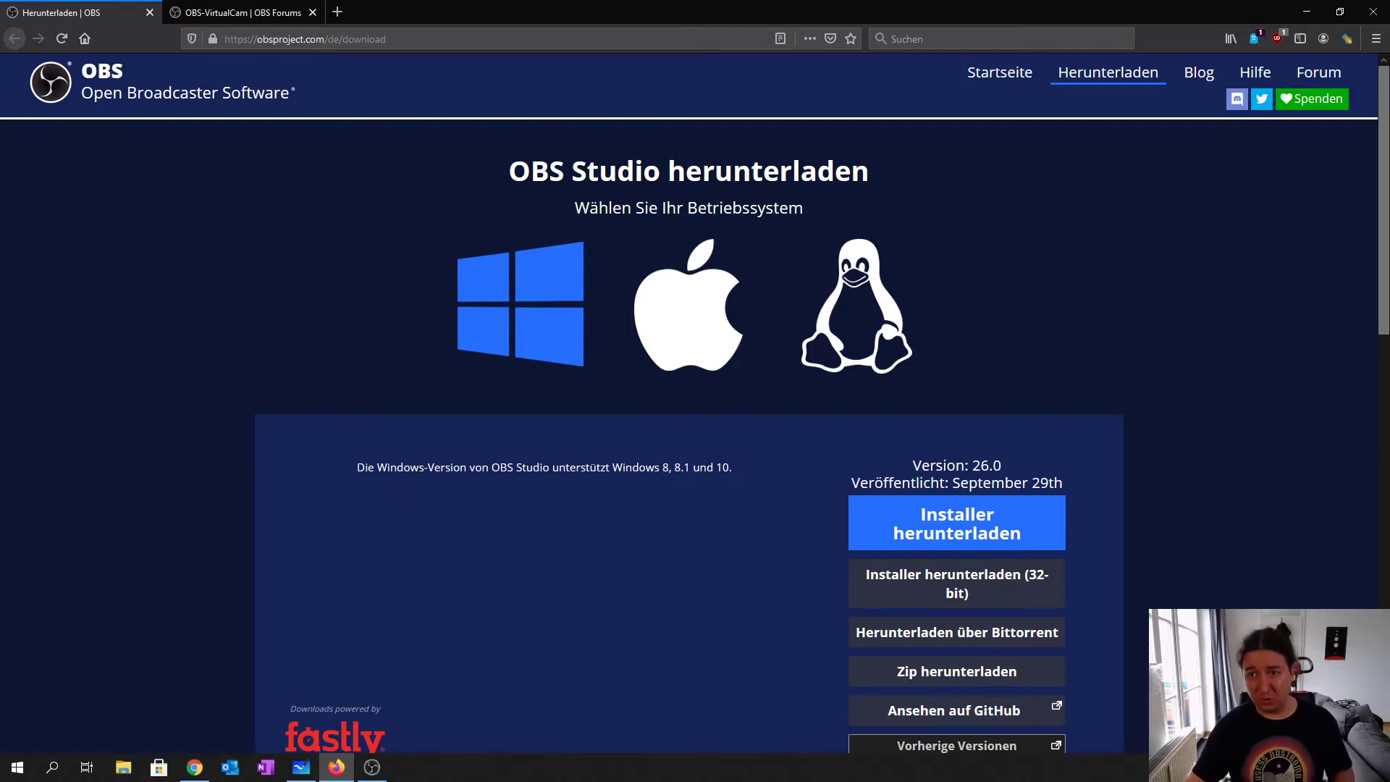
# - Switch to the maximized OBS window and activate the Whiteboard + Video scene
pyautogui.hotkey('alt', 'Tab')
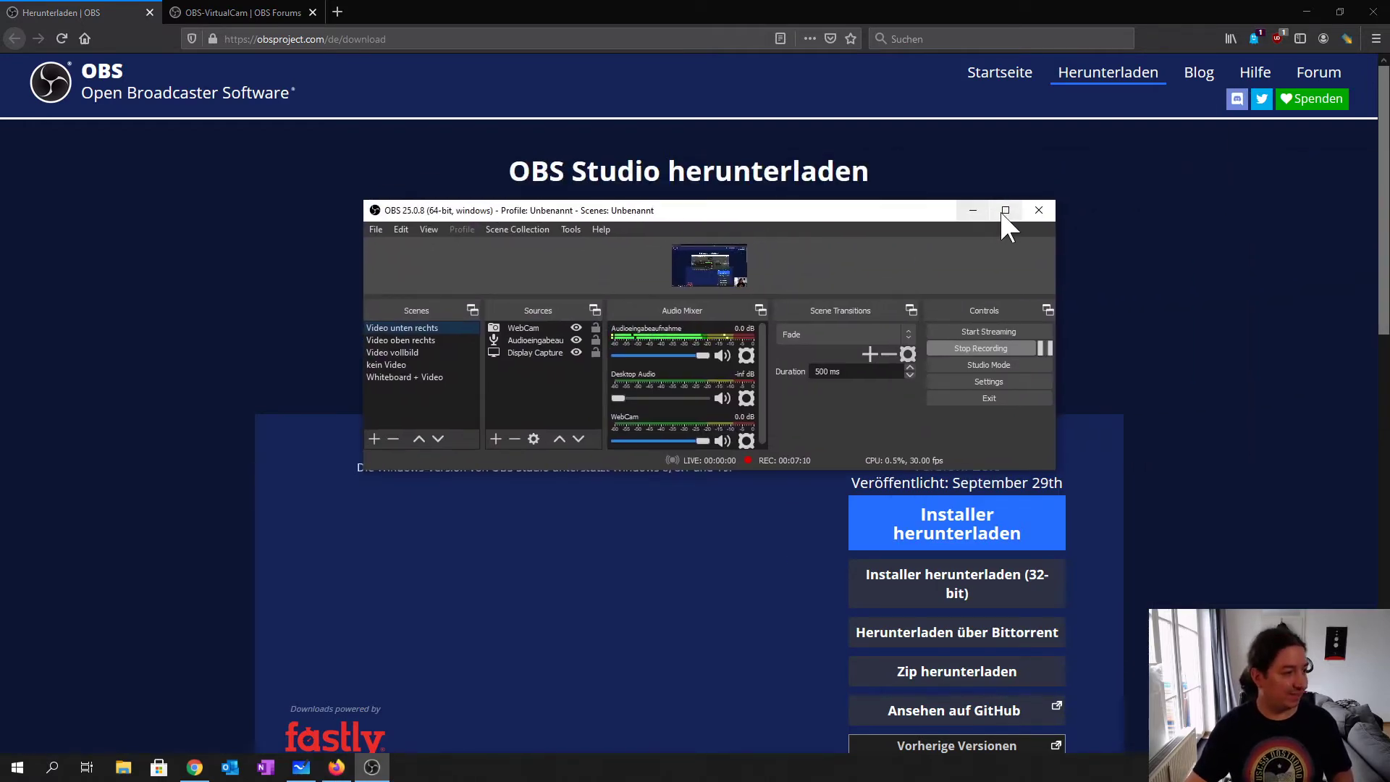
pyautogui.click(999, 209)
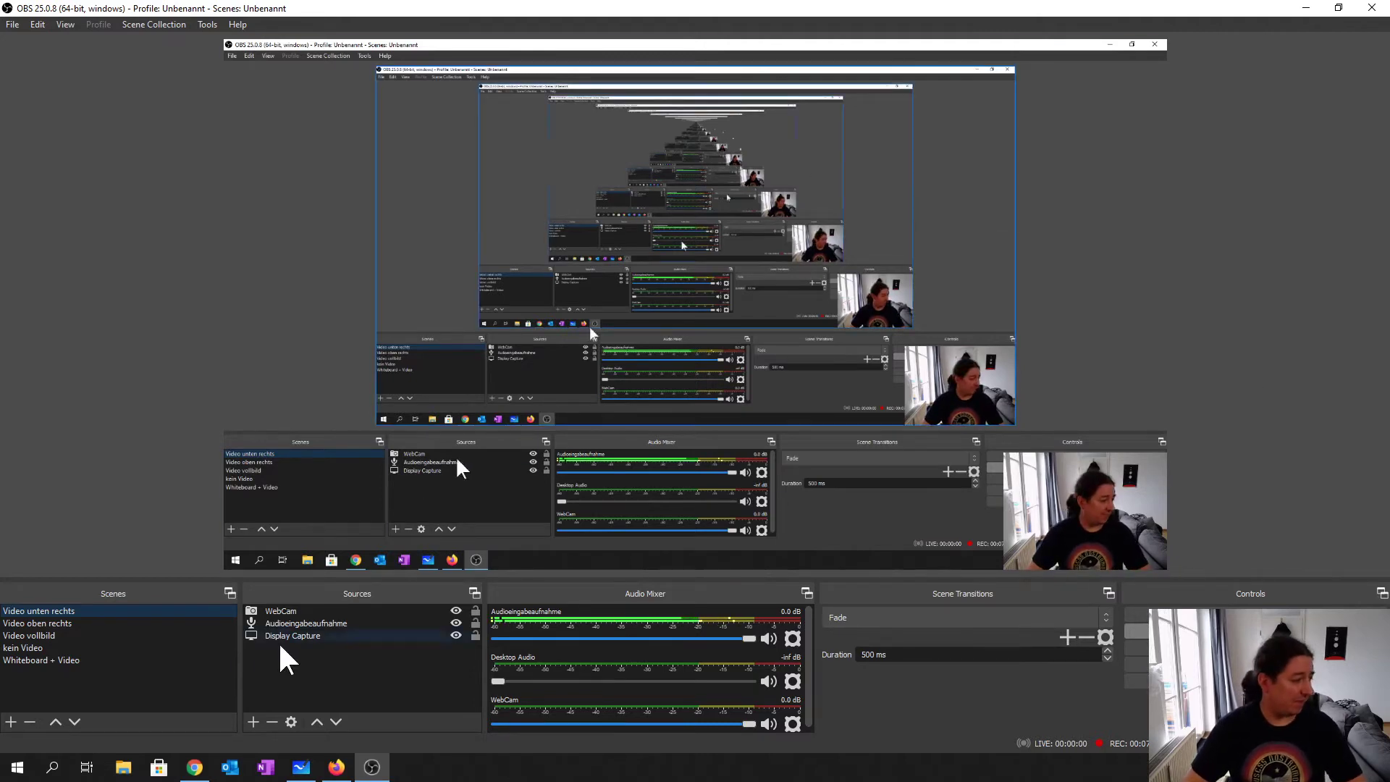
pyautogui.click(41, 661)
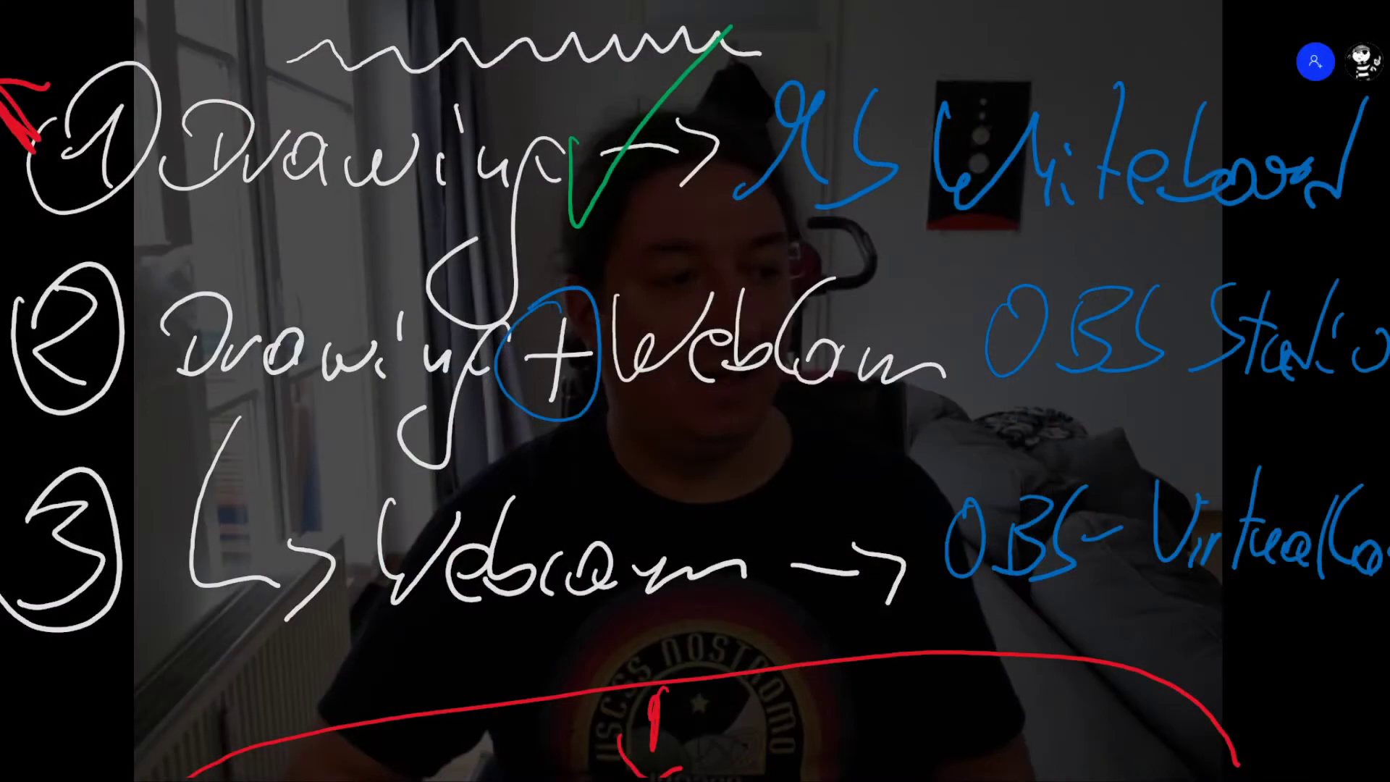
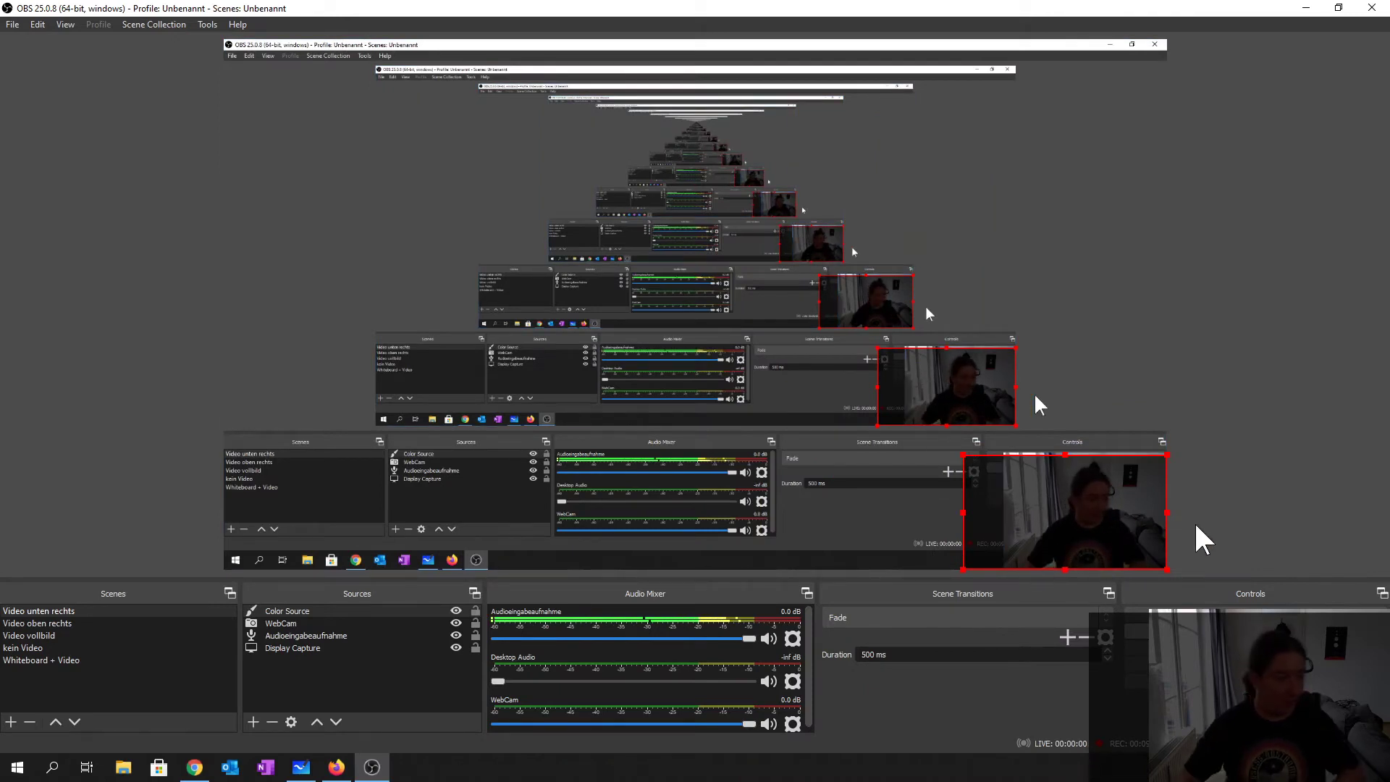
# - Review the Color Source's properties, including its colour selection and its width and height, and close them
pyautogui.rightClick(286, 612)
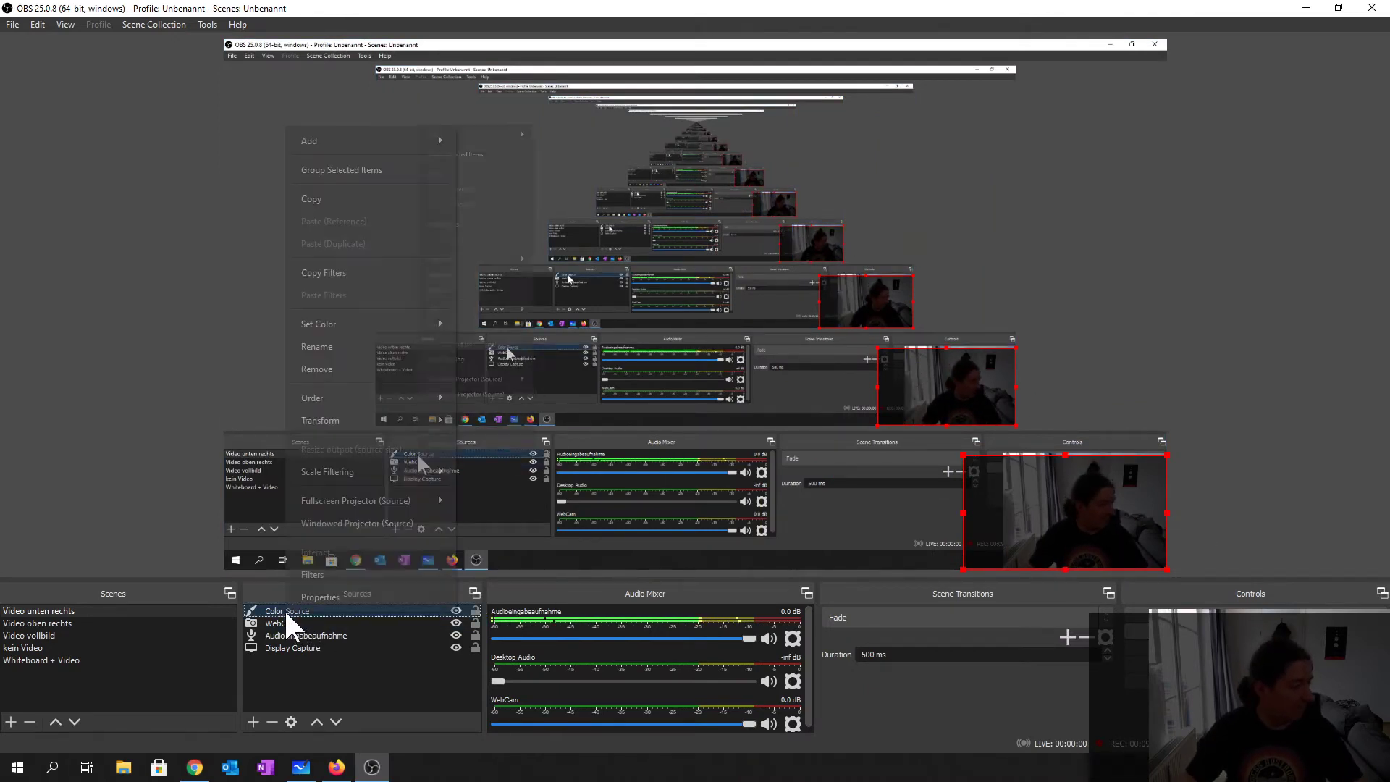
pyautogui.click(346, 589)
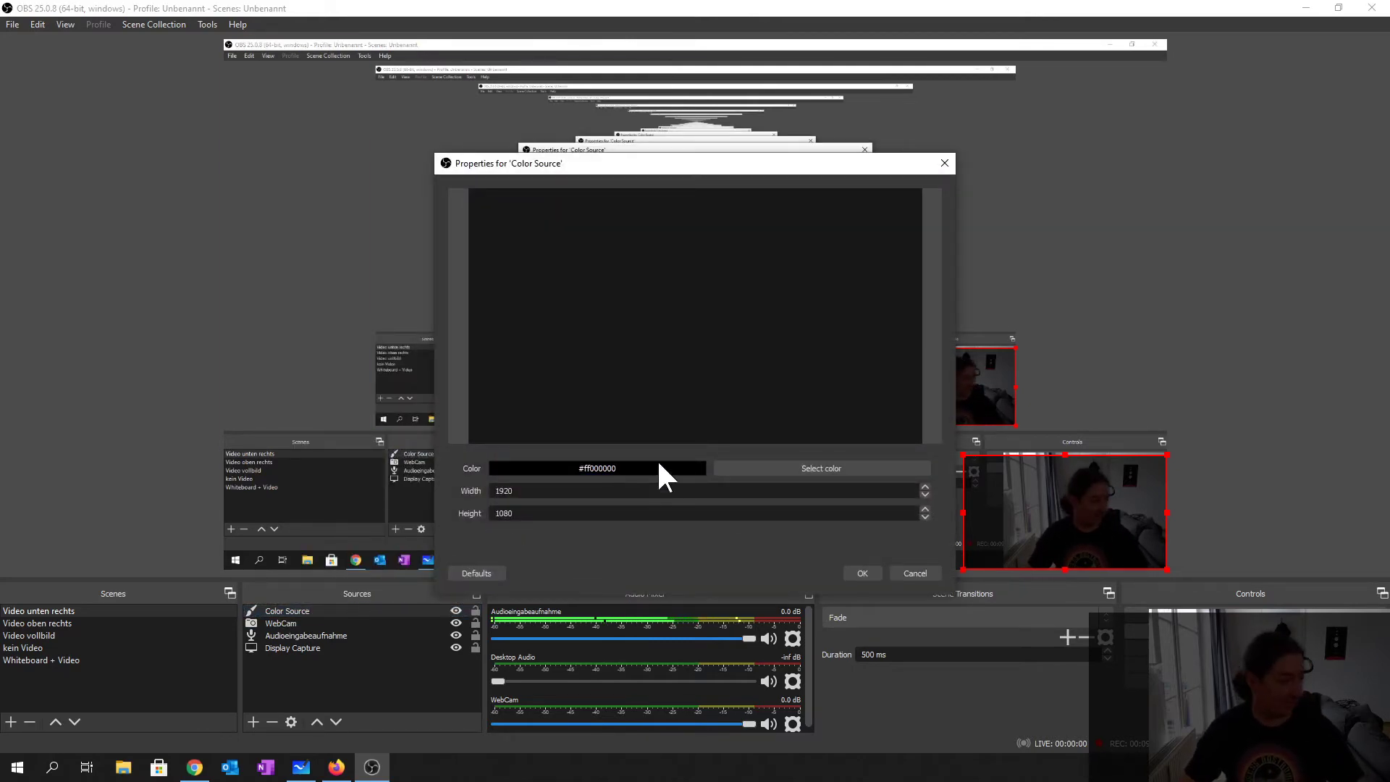
pyautogui.click(786, 469)
pyautogui.click(787, 507)
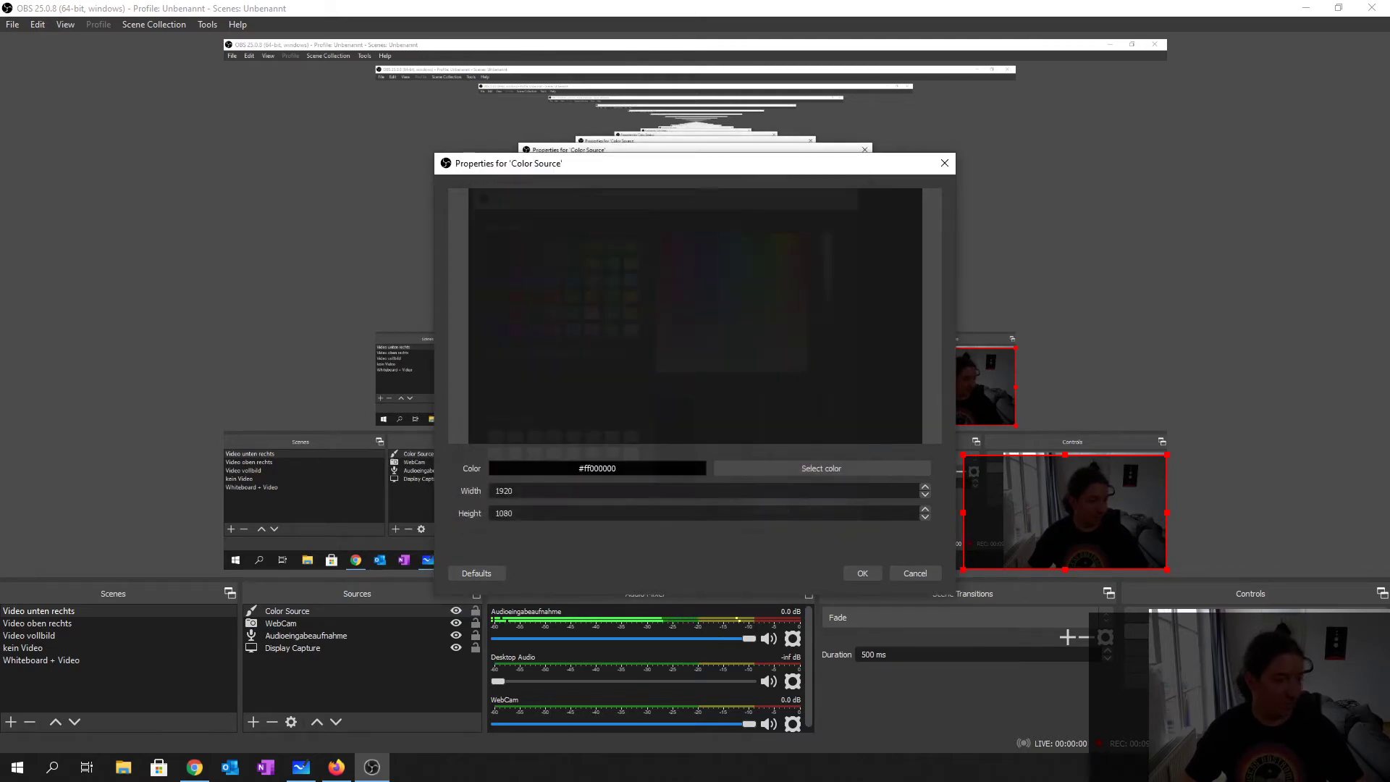
pyautogui.click(862, 574)
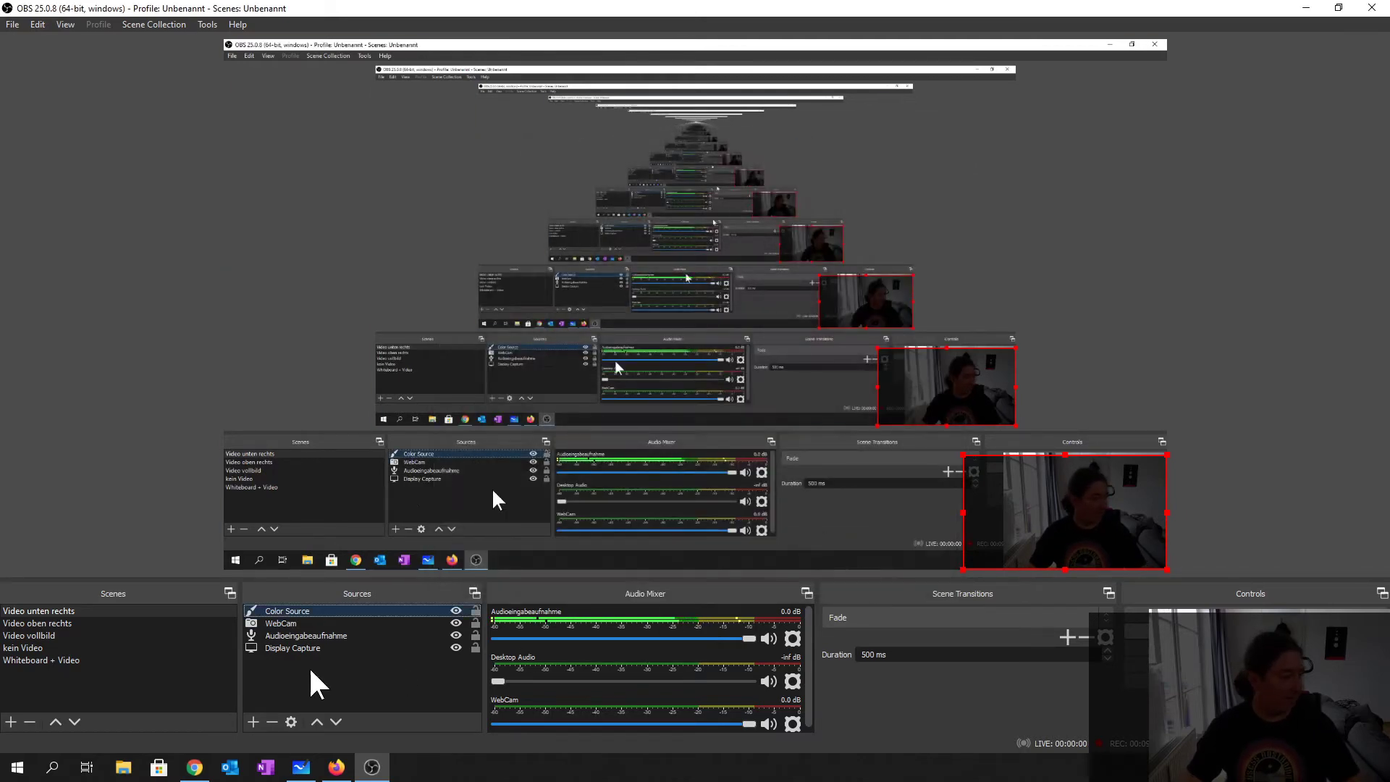
# - Open the Color Source's filters and examine the Color Correction filter and the filter types that can be added
pyautogui.rightClick(286, 614)
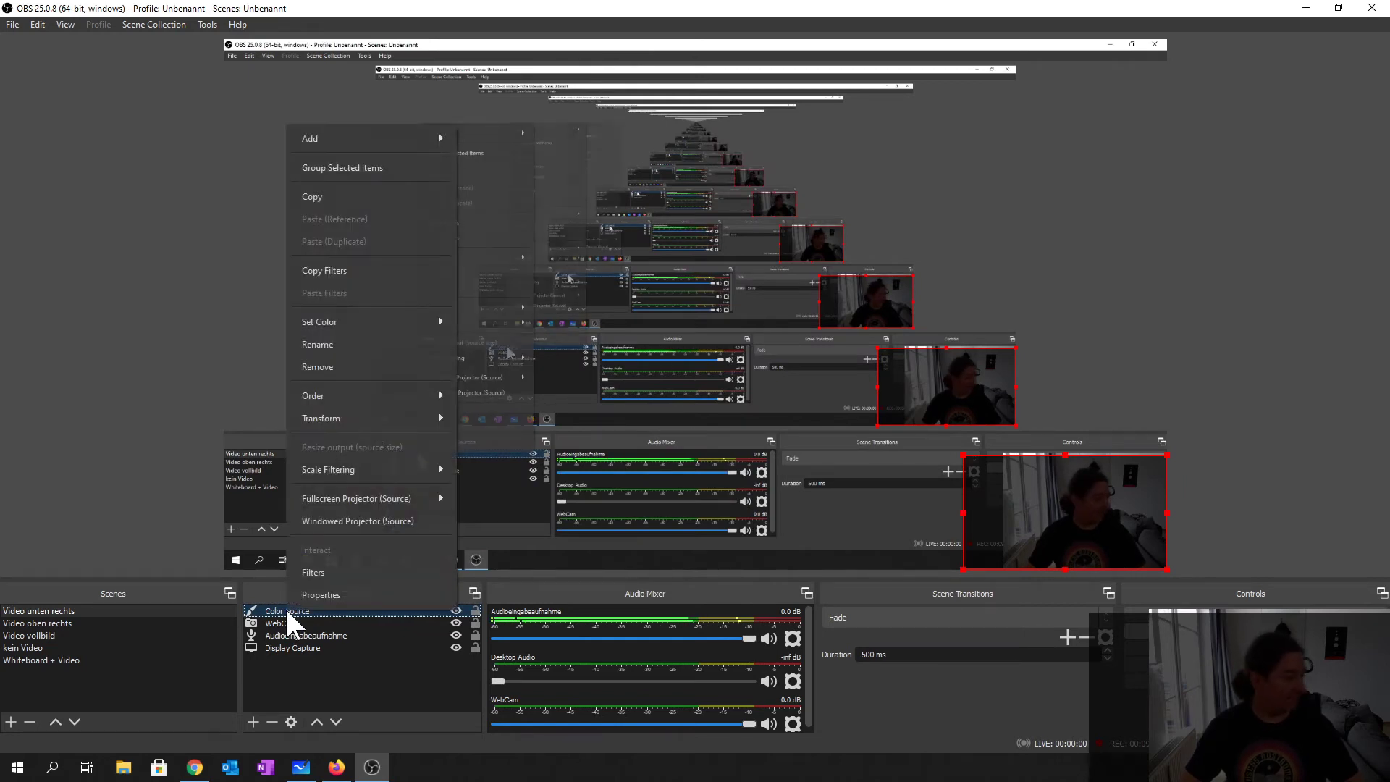
pyautogui.click(321, 580)
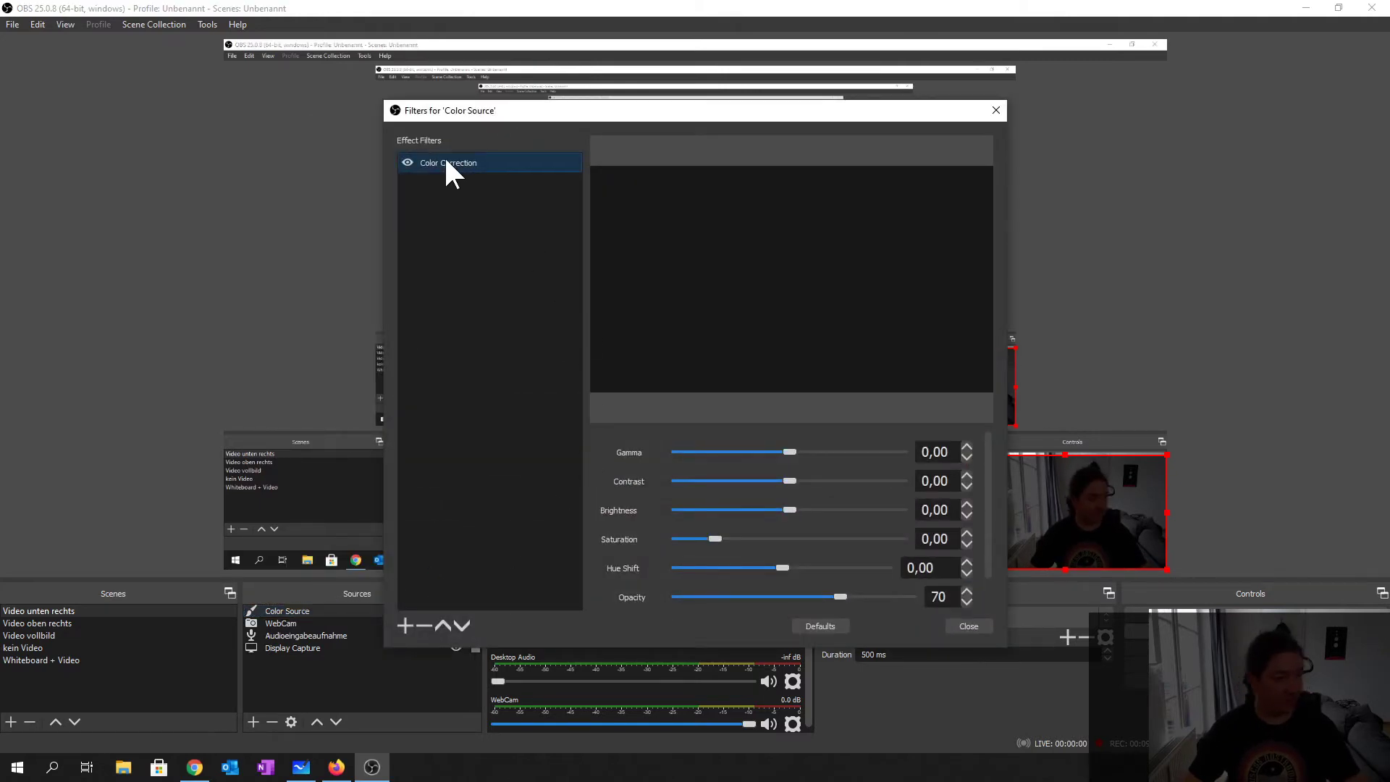
pyautogui.click(405, 626)
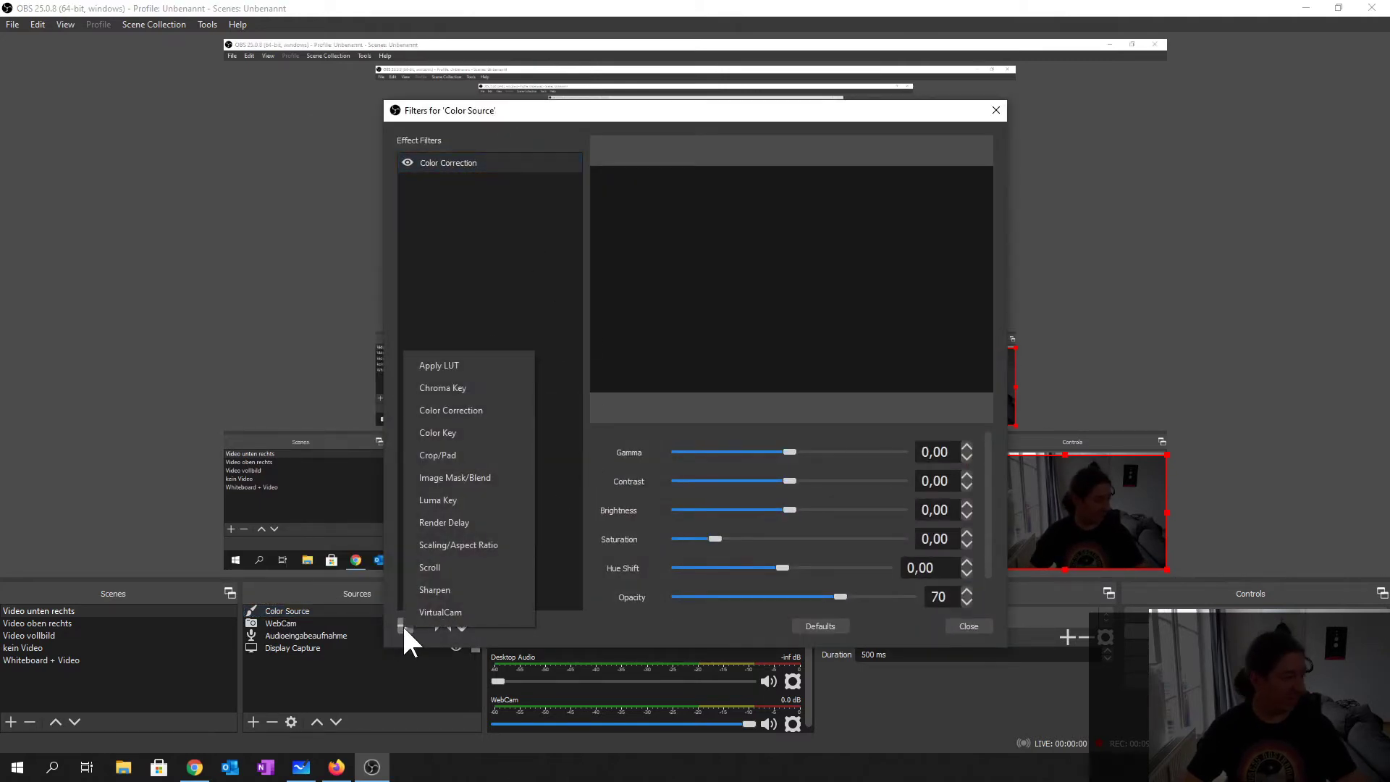
pyautogui.click(456, 408)
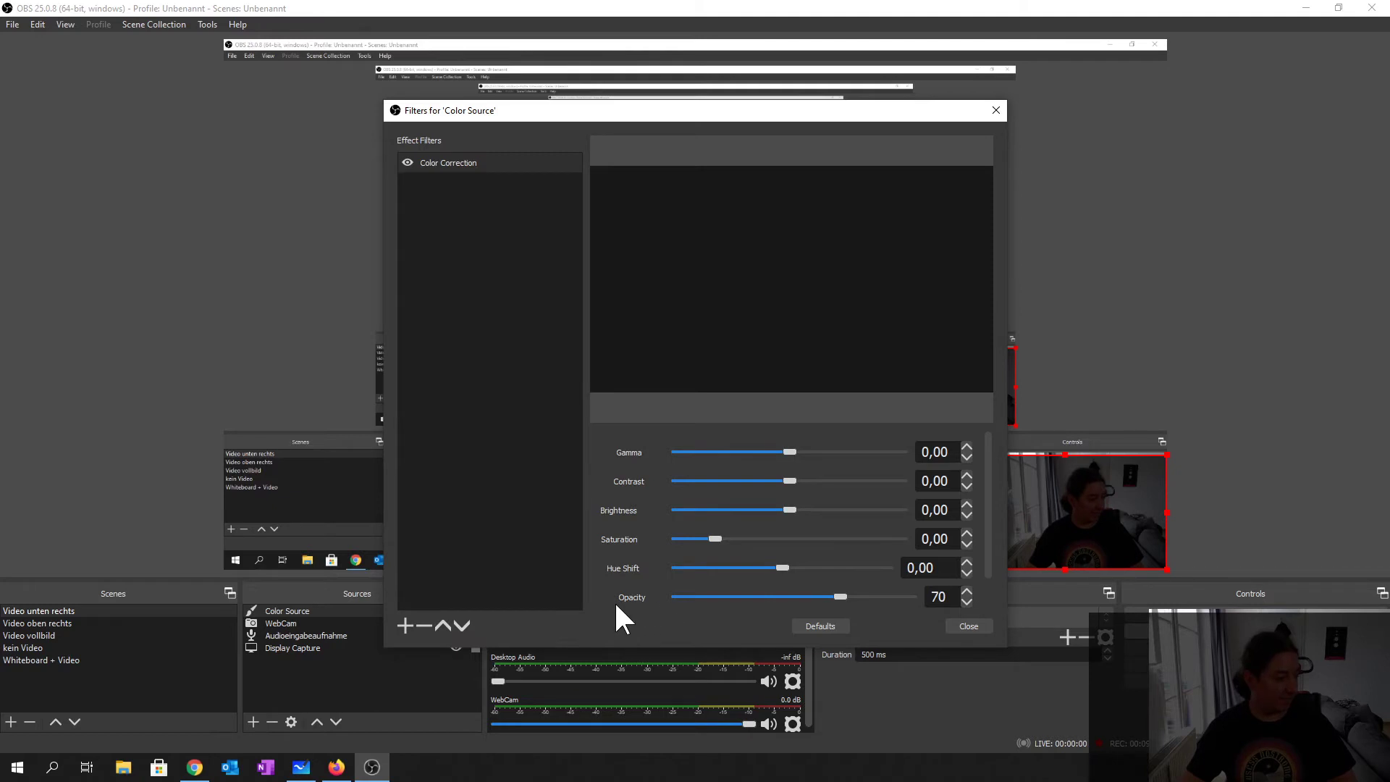
# - Try the Color Correction opacity at 100 and return it to 70
pyautogui.moveTo(940, 597); pyautogui.dragTo(892, 597)
pyautogui.write('100')
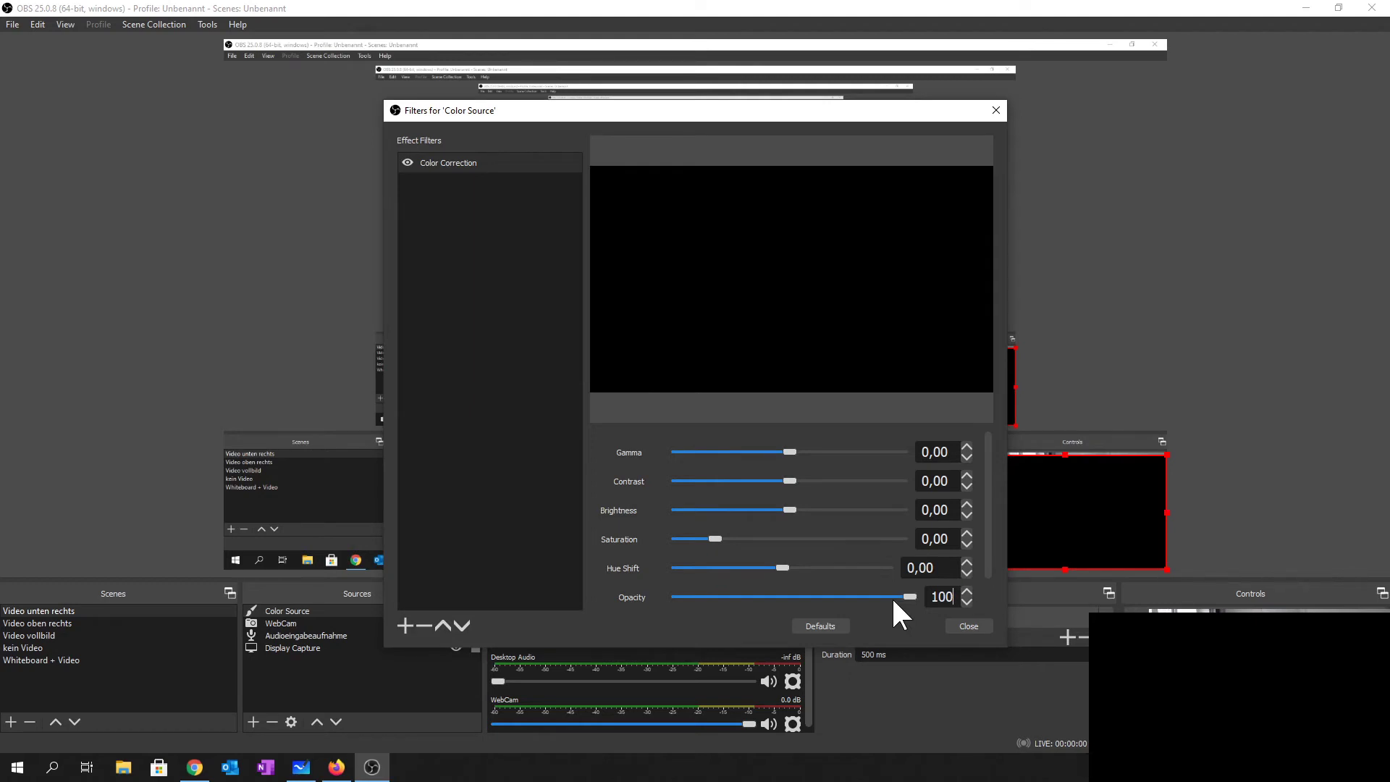
pyautogui.press('BackSpace')
pyautogui.press('BackSpace')
pyautogui.press('BackSpace')
pyautogui.write('70')
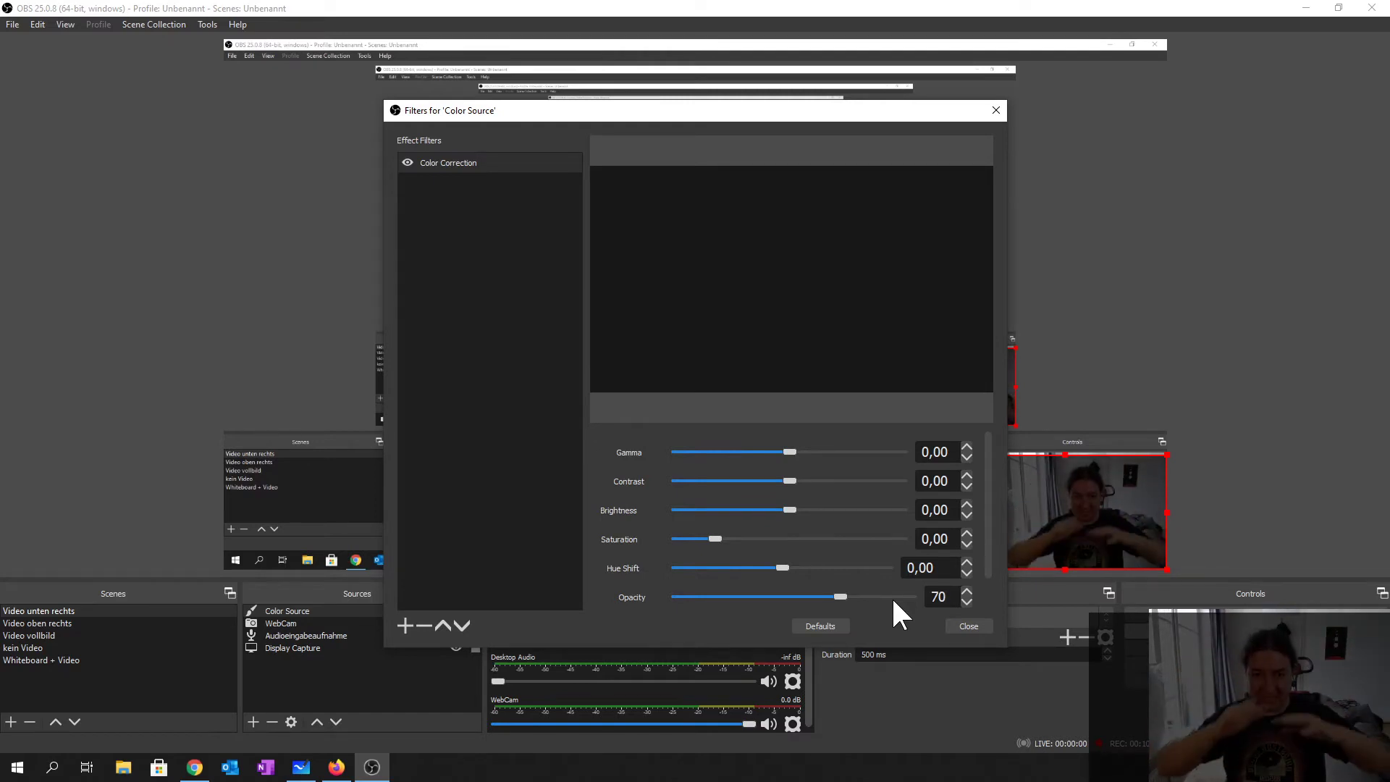
# - Try the Color Correction opacity at 30, restore it to 70 and close the filters
pyautogui.press('BackSpace')
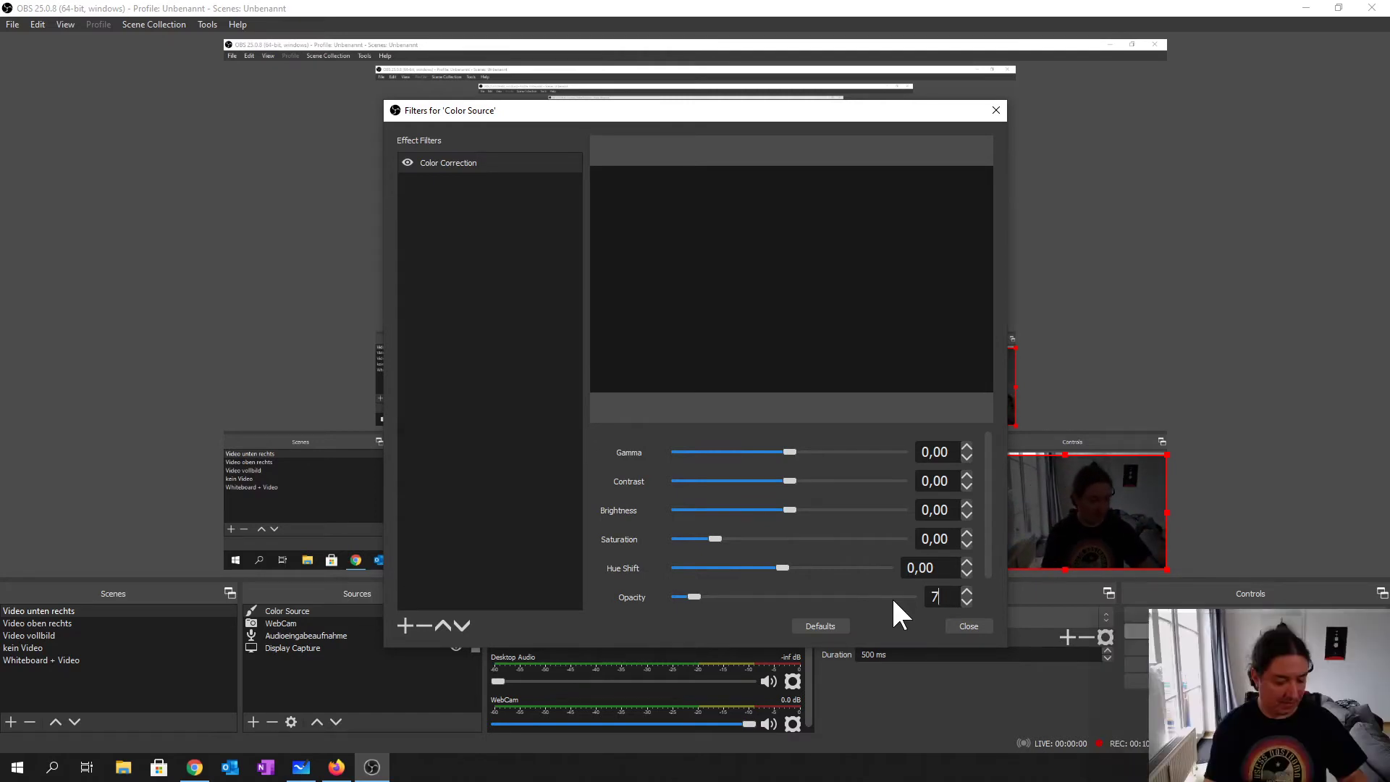
pyautogui.press('BackSpace')
pyautogui.write('30')
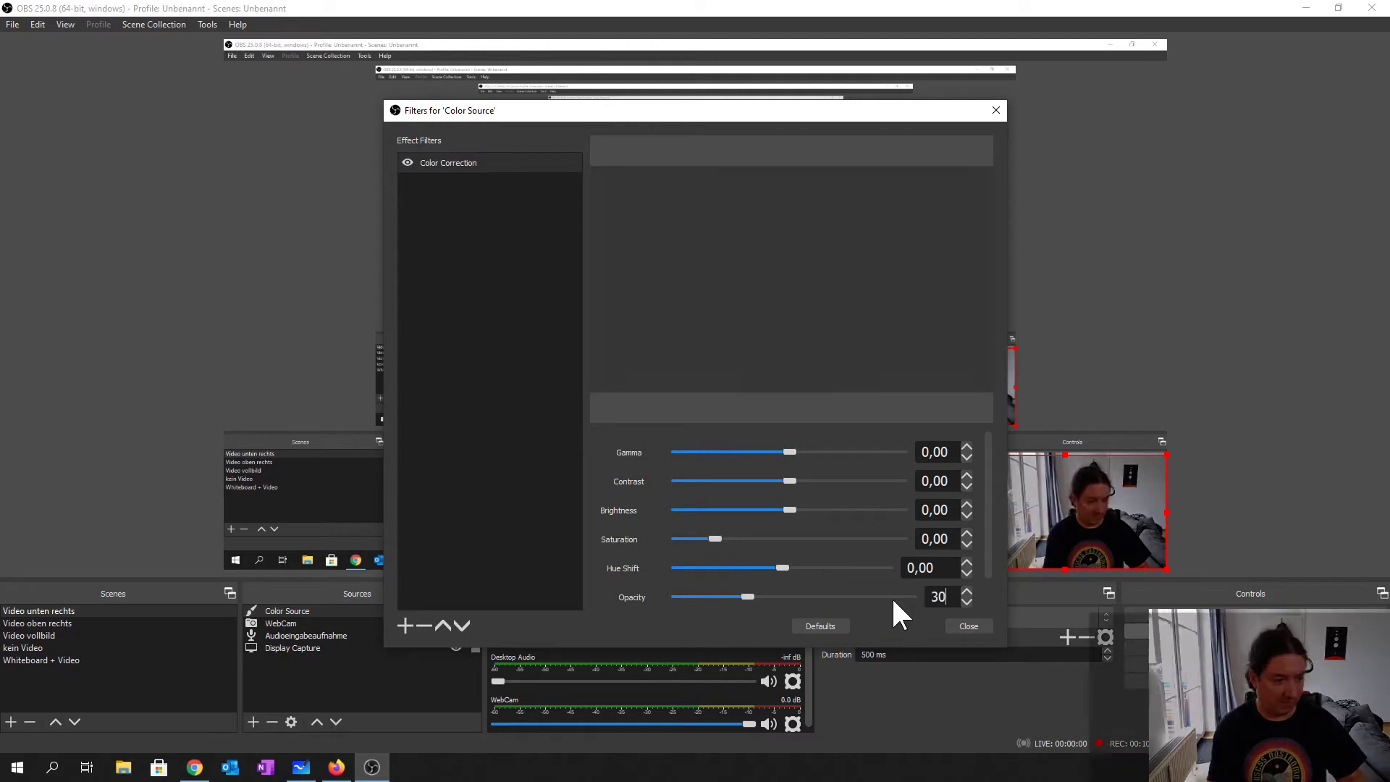
pyautogui.press('BackSpace')
pyautogui.press('BackSpace')
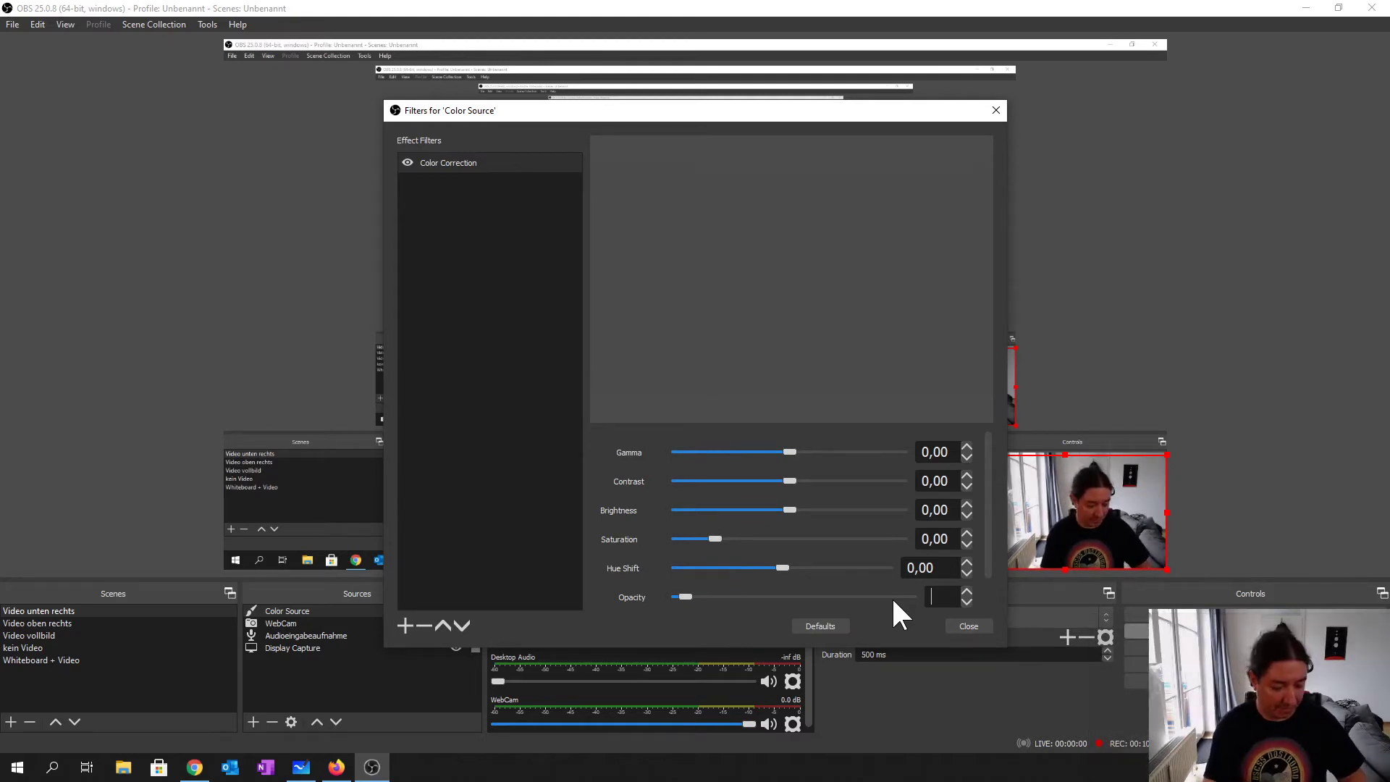
pyautogui.write('70')
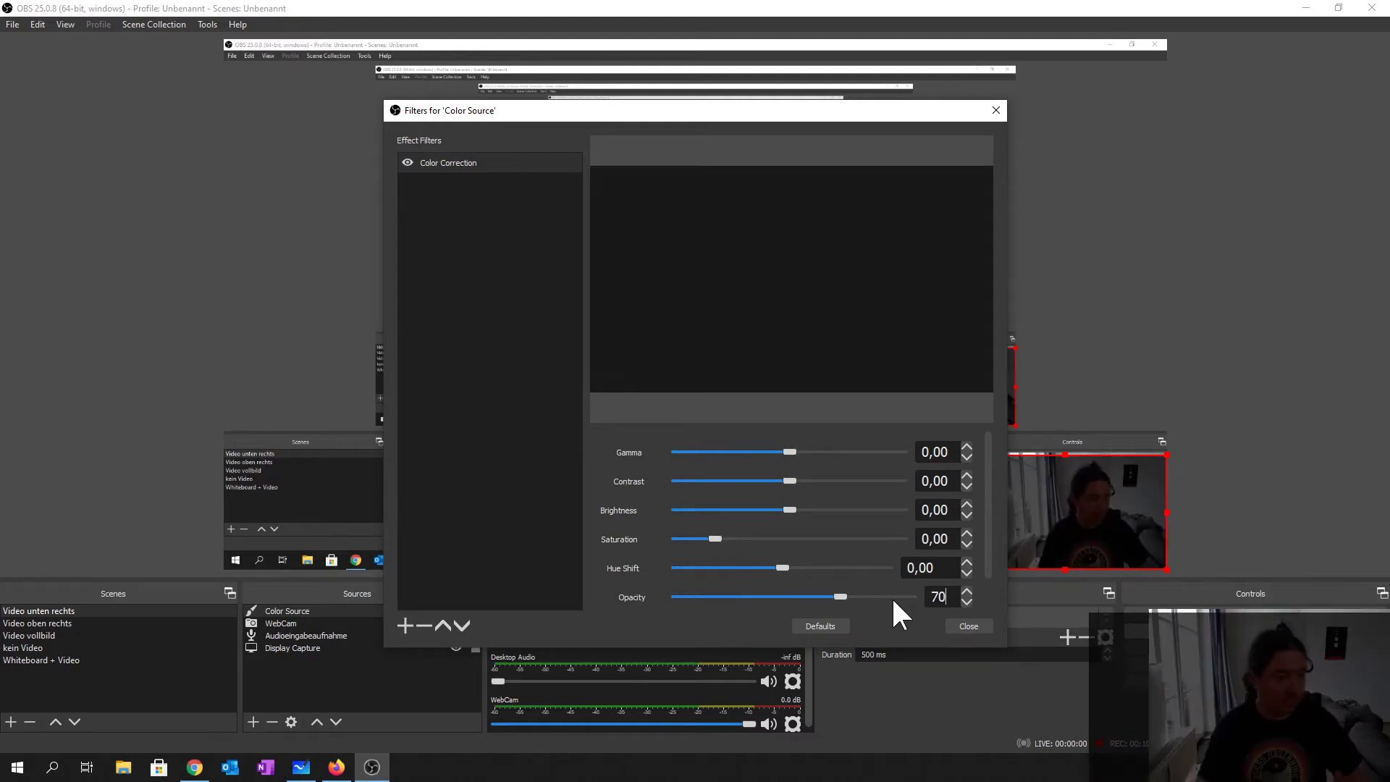
pyautogui.click(968, 627)
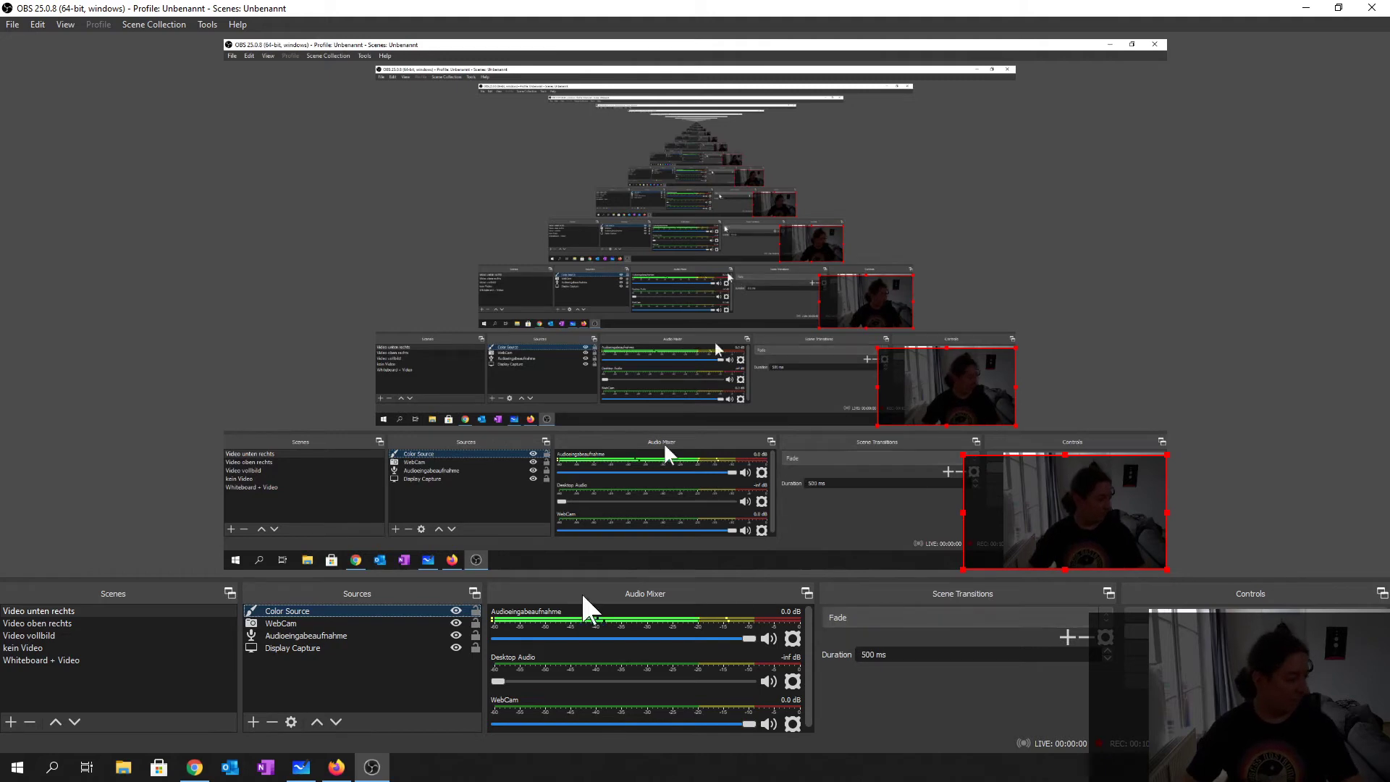
# - Add the existing Window Capture source to the Video unten rechts scene as a visible source
pyautogui.click(255, 721)
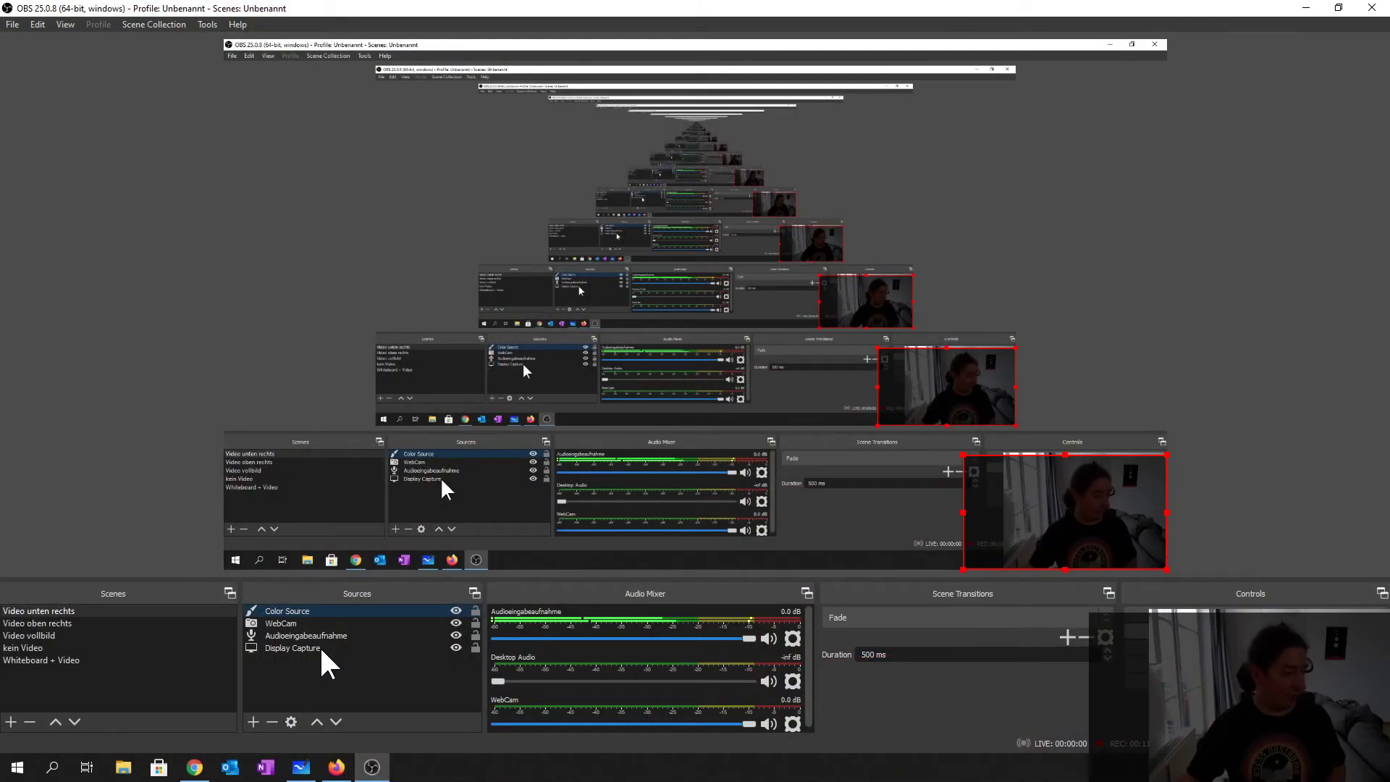
pyautogui.click(253, 721)
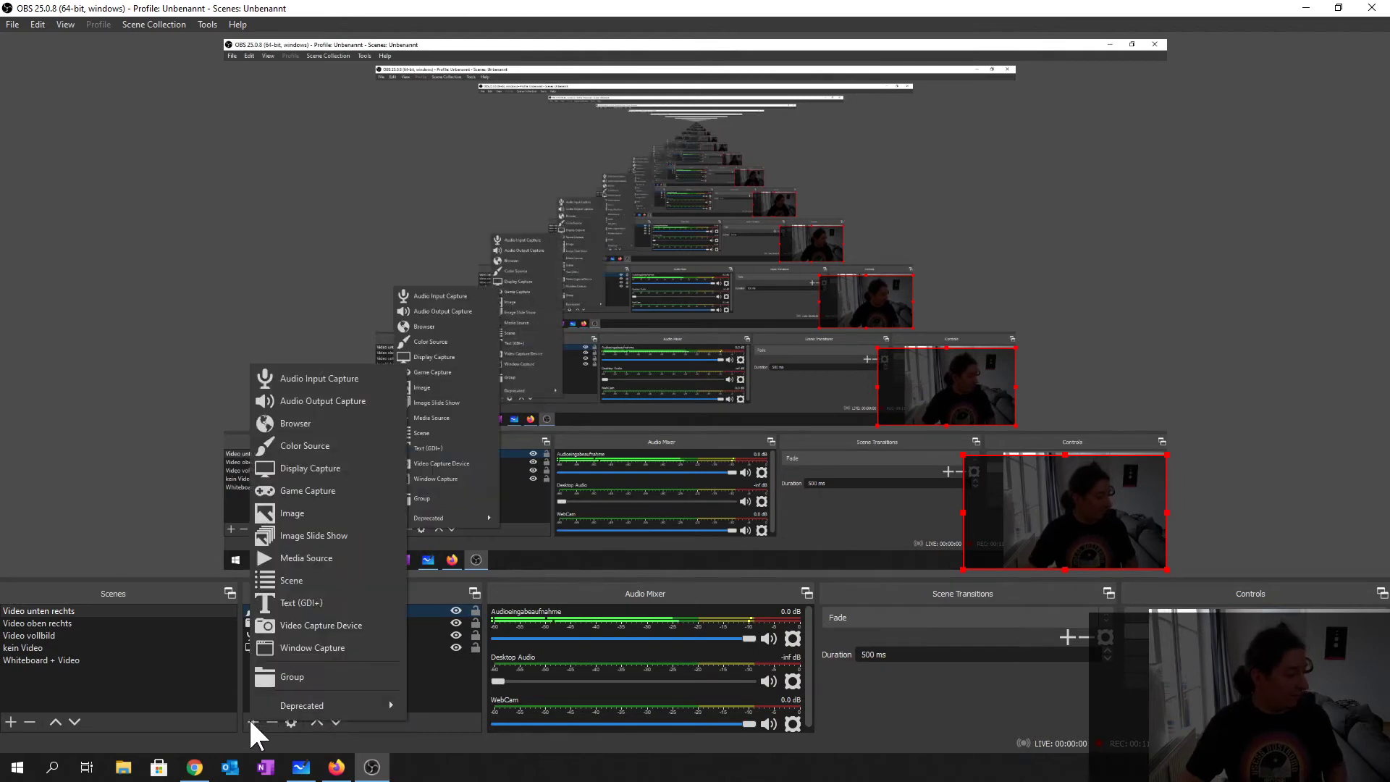
pyautogui.click(313, 647)
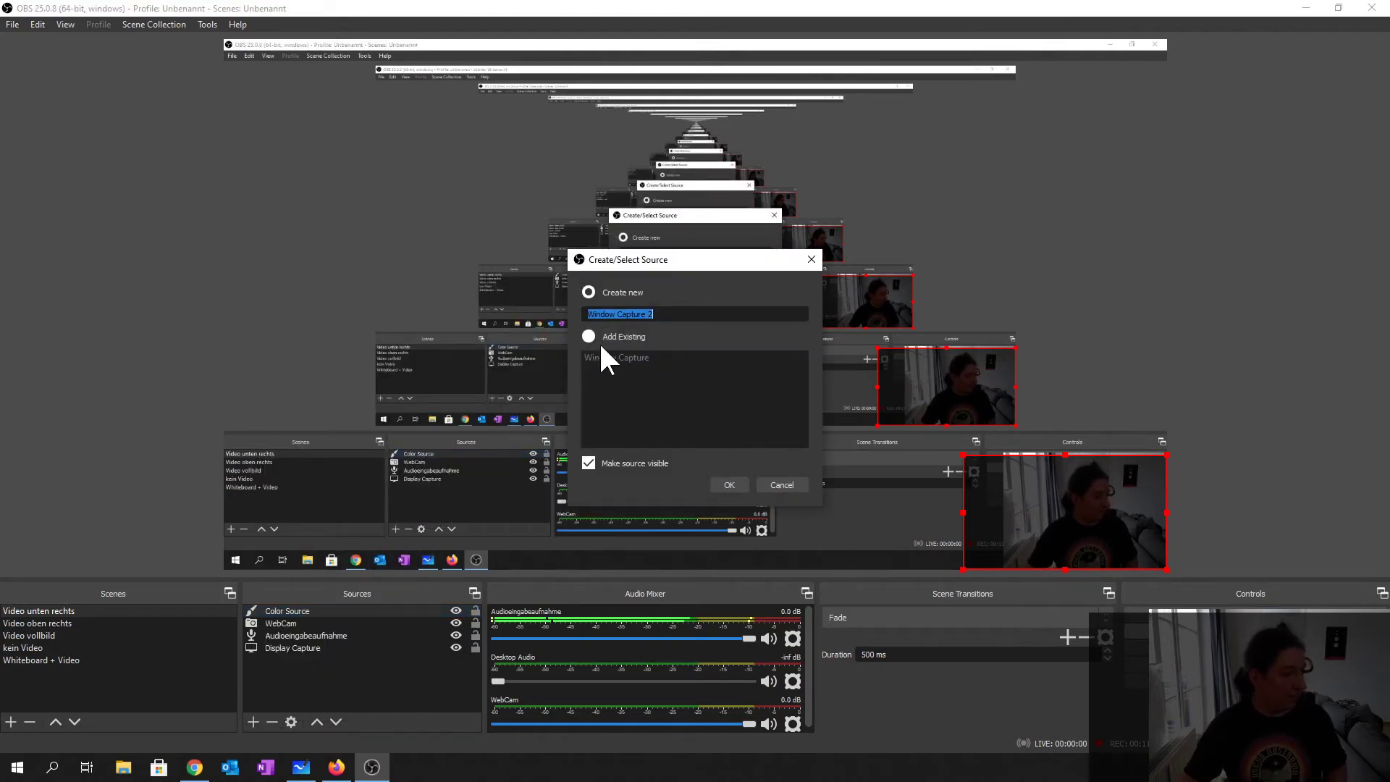
pyautogui.click(610, 358)
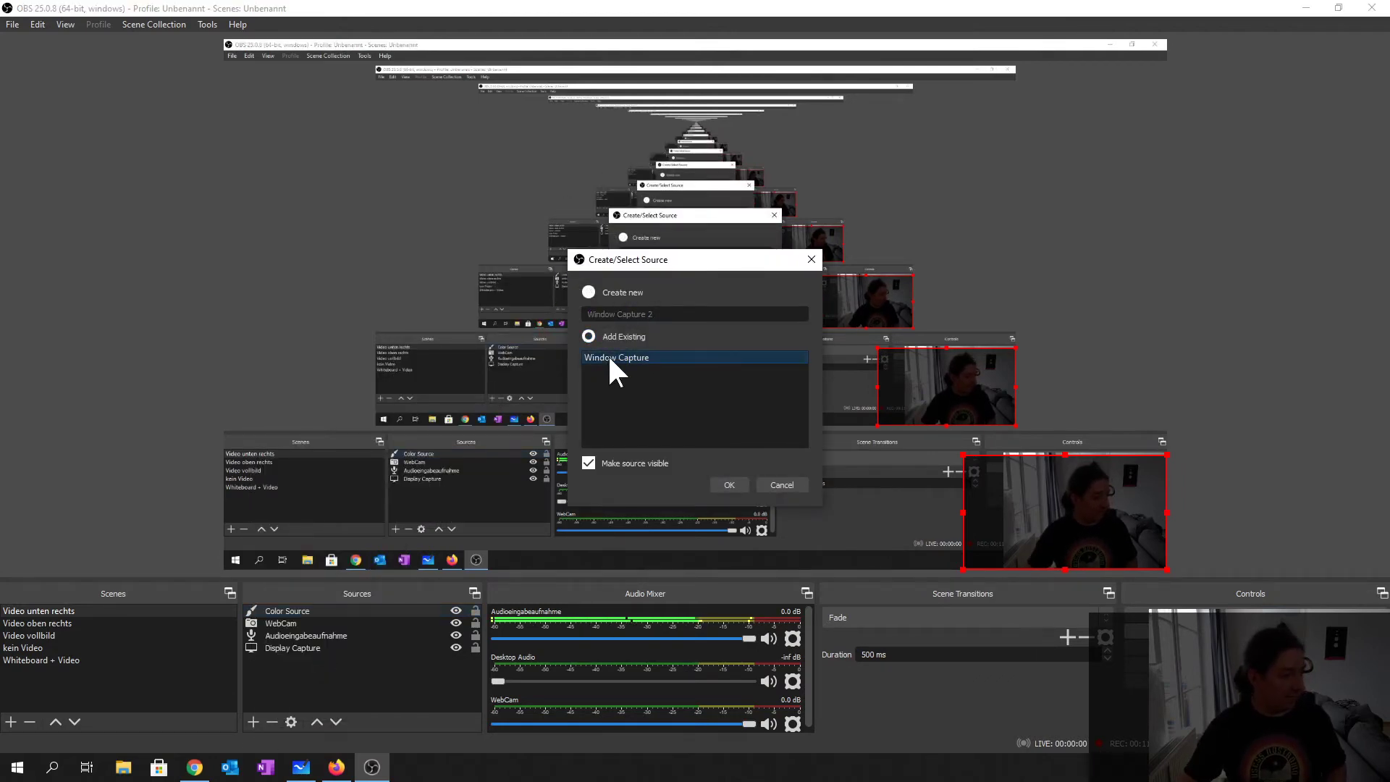
pyautogui.click(730, 483)
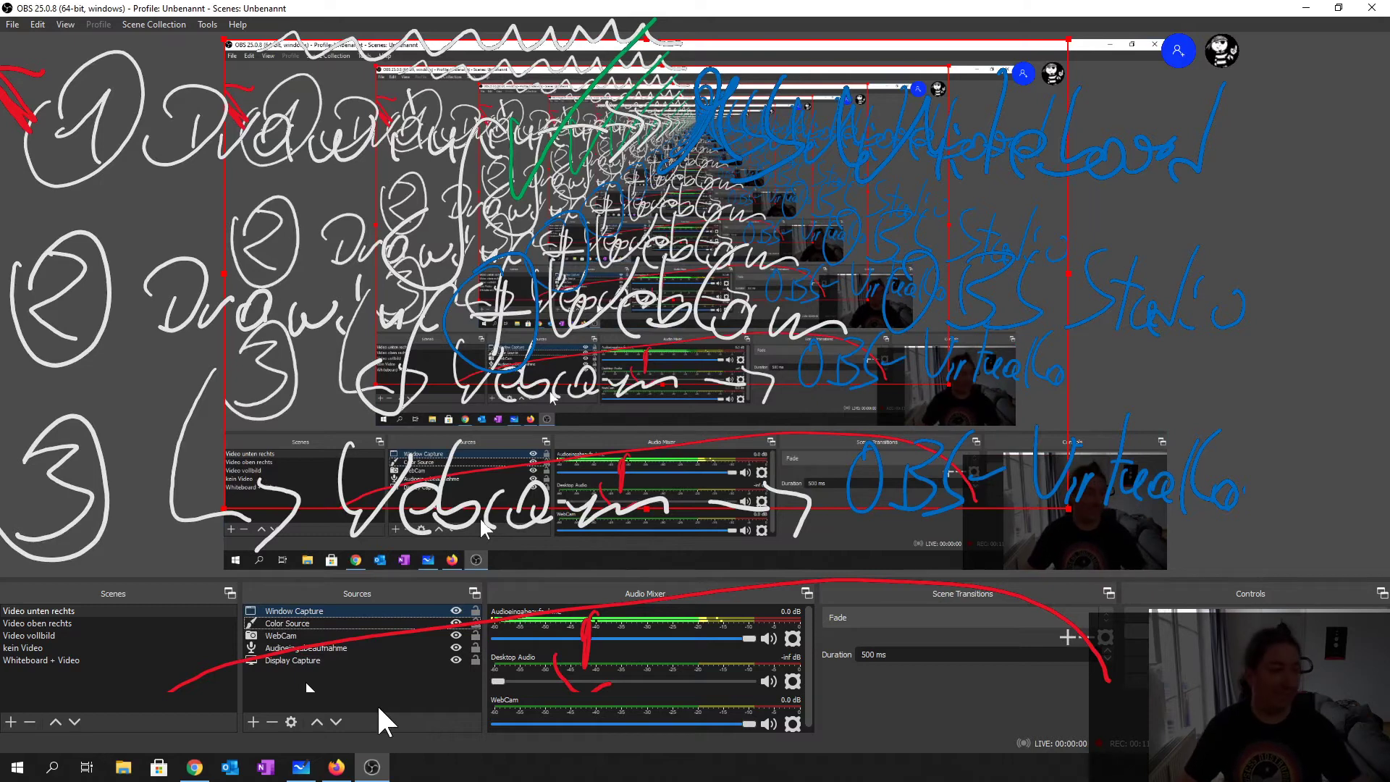
# - Check the Window Capture's window choices in its properties, keeping [WhiteboardWRT.exe]: Microsoft Whiteboard as the captured window
pyautogui.rightClick(303, 607)
pyautogui.click(340, 596)
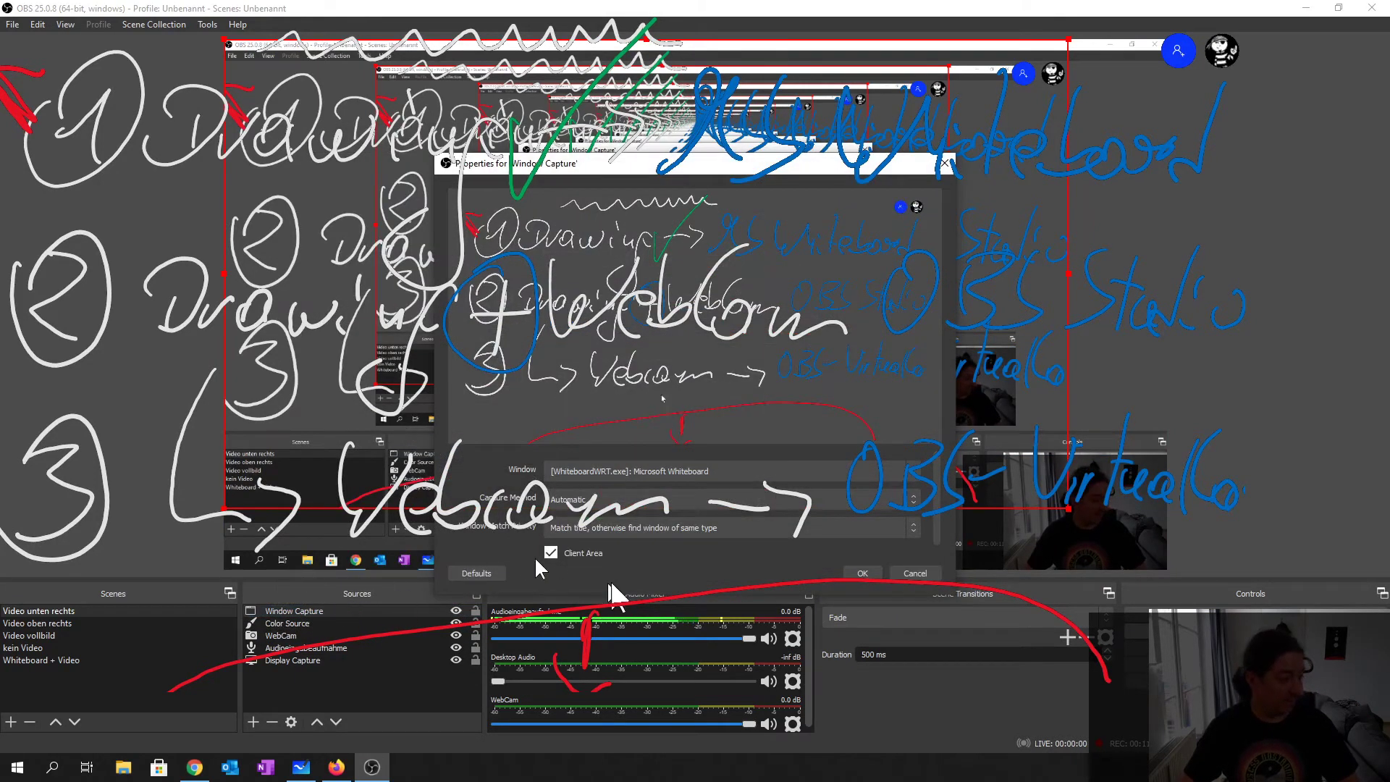
pyautogui.click(708, 470)
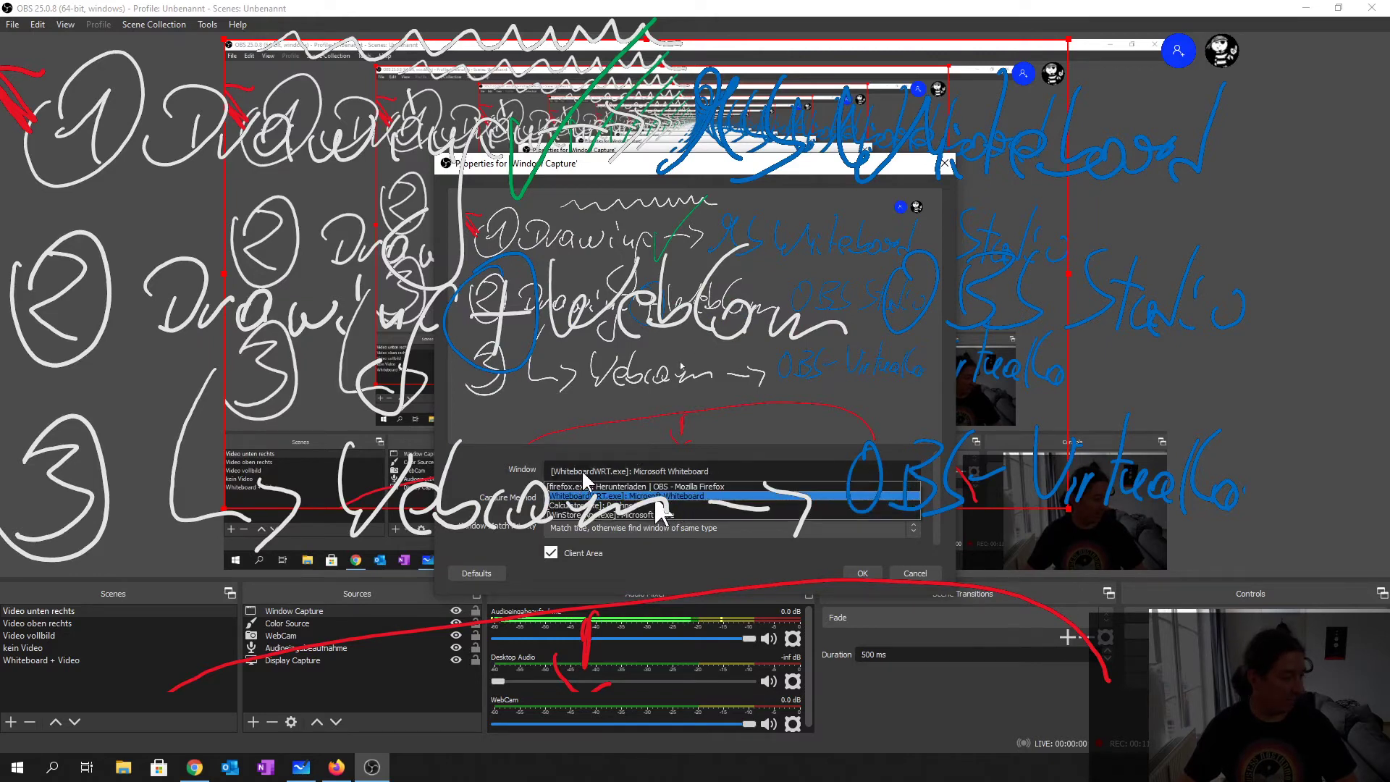
pyautogui.click(797, 391)
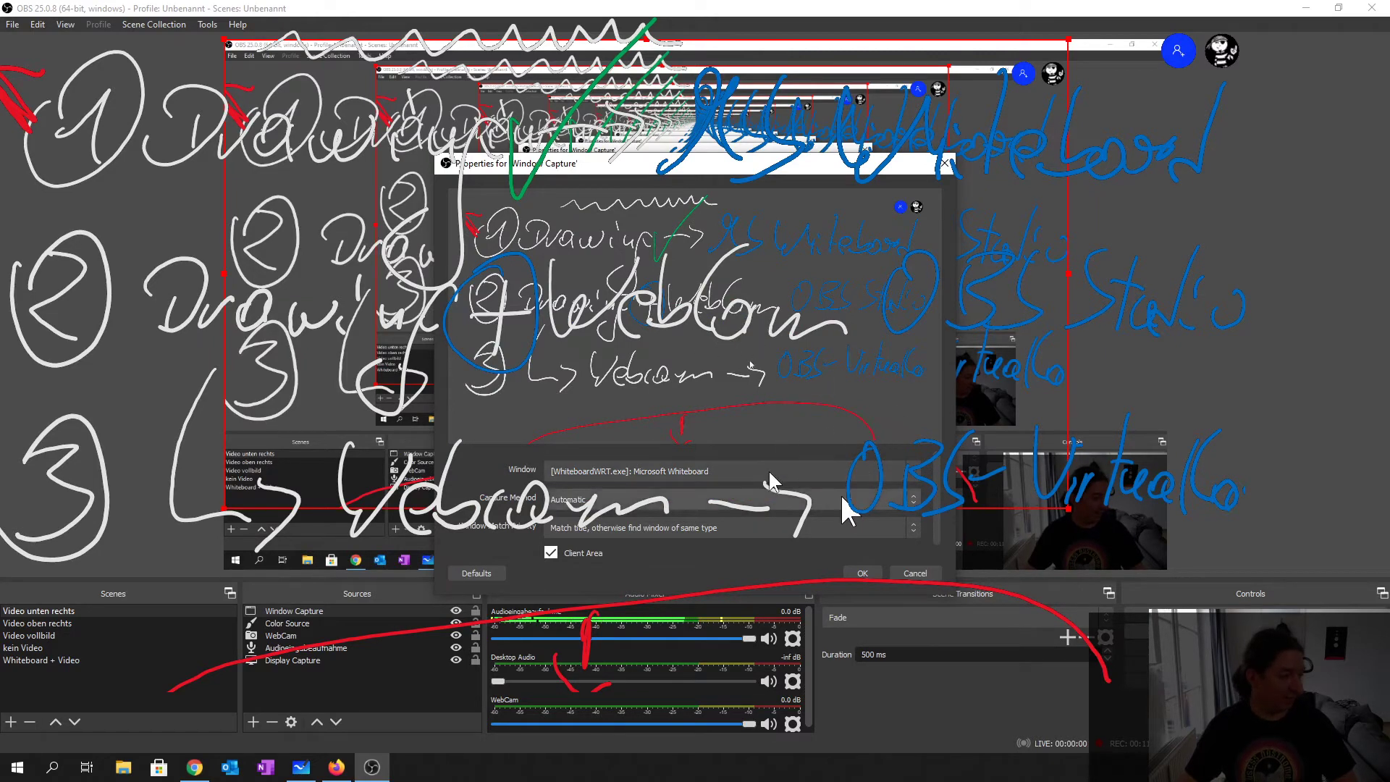
pyautogui.click(862, 574)
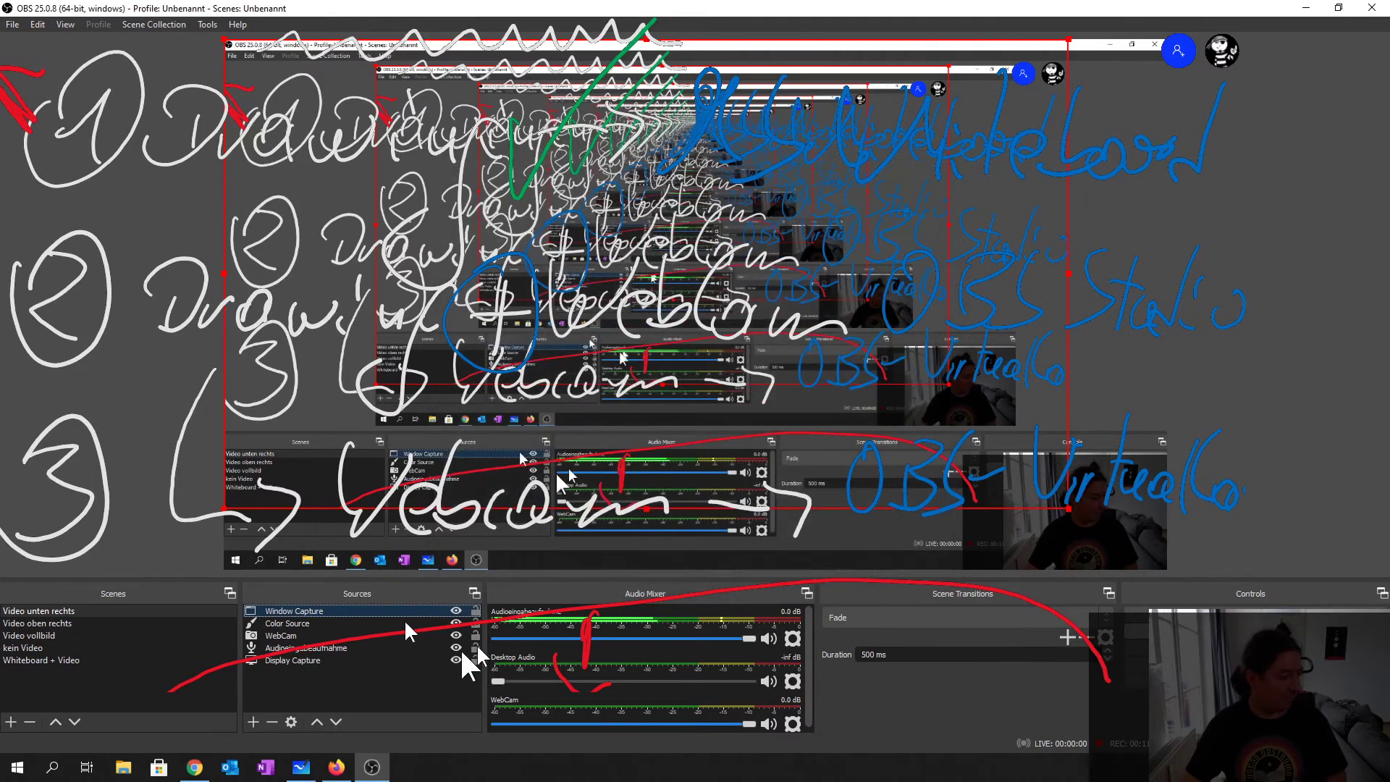
# - Open the Window Capture's filters, display the Color Key settings and check which effect filters can be added
pyautogui.rightClick(287, 610)
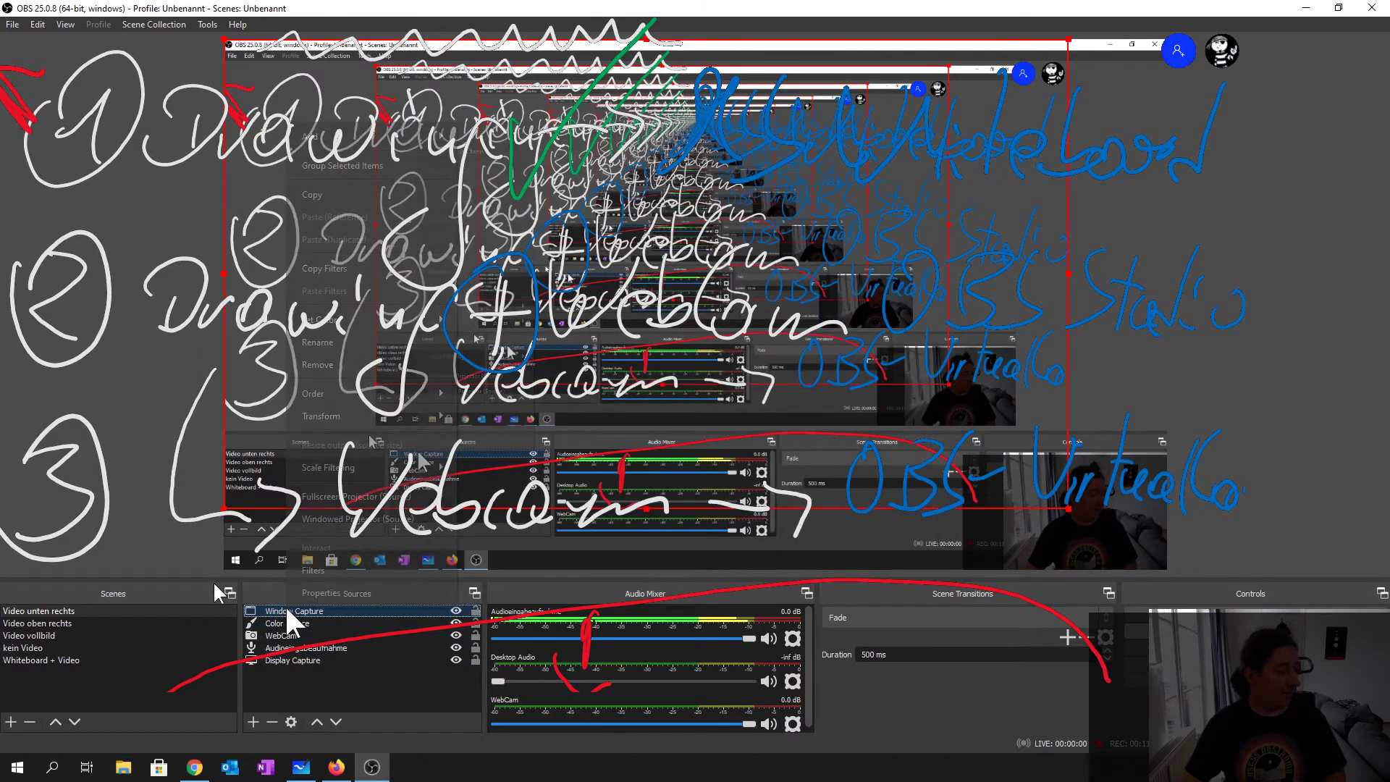
pyautogui.click(324, 571)
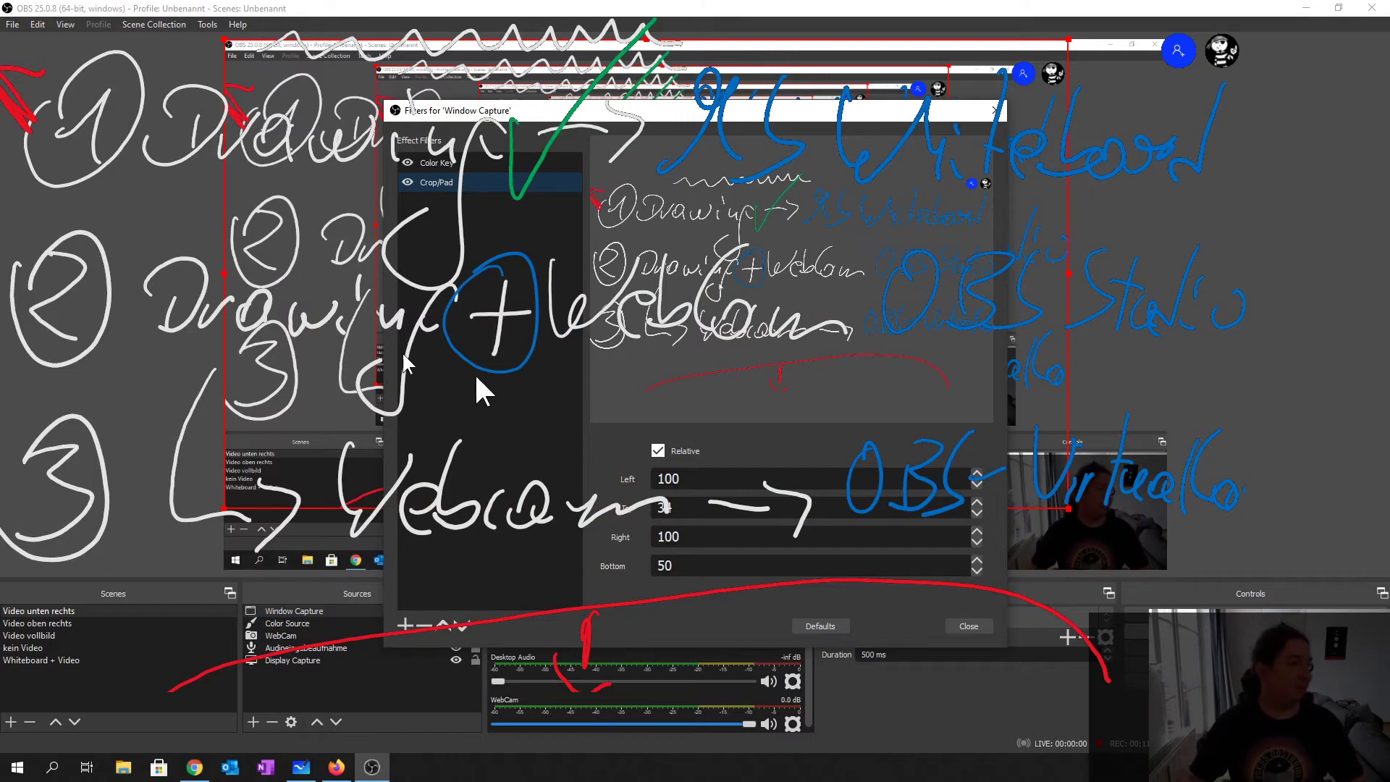
pyautogui.click(468, 162)
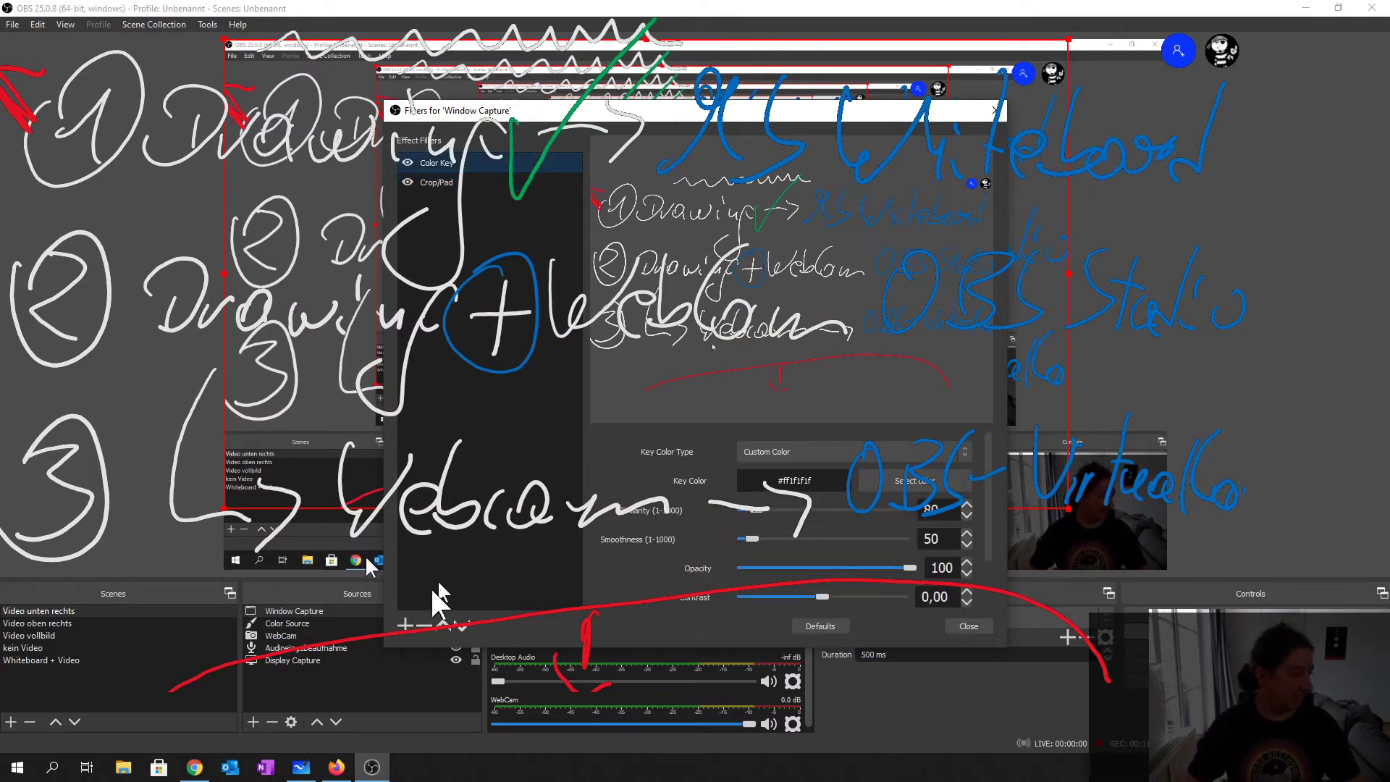
pyautogui.click(405, 626)
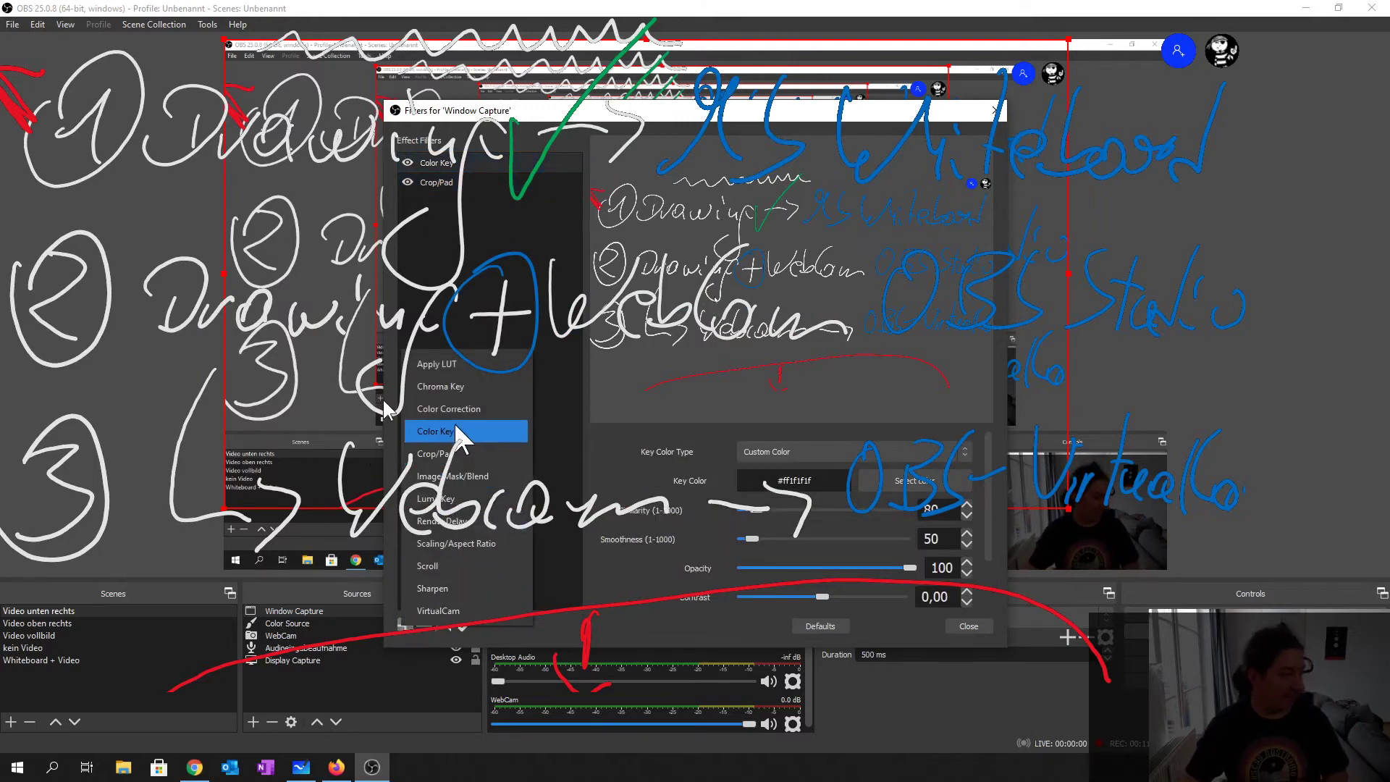
pyautogui.press('Escape')
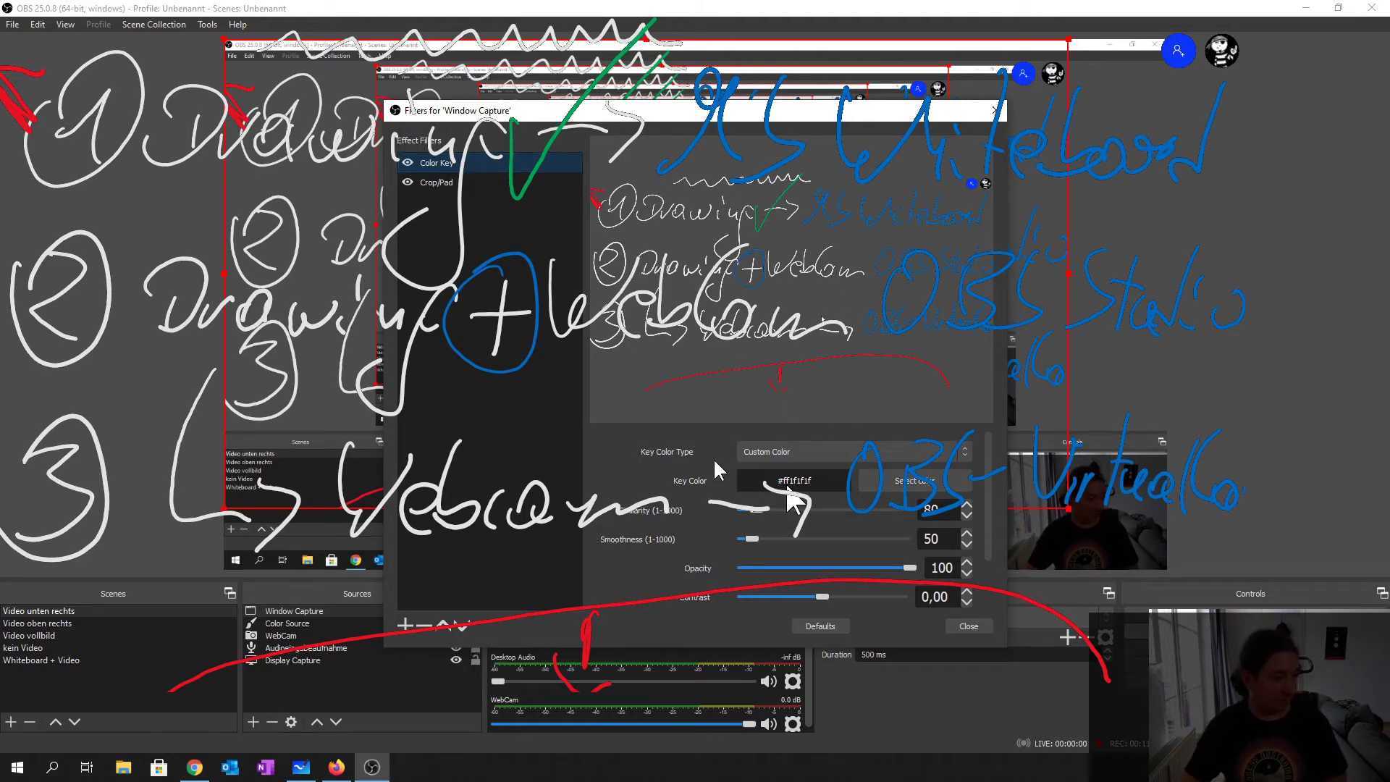
# - Inspect the Color Key's custom key color, try dark green #0b1f00 in the color picker and cancel the change
pyautogui.click(891, 481)
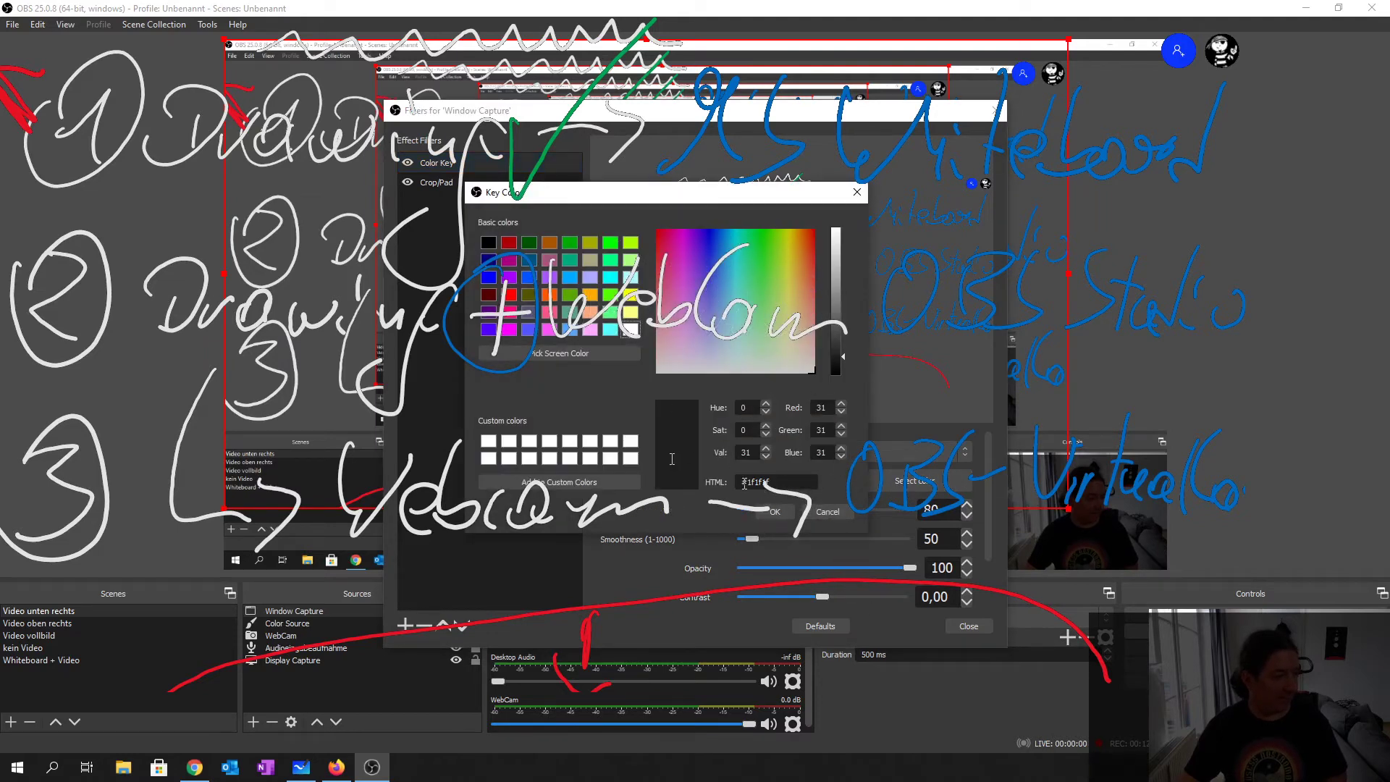
pyautogui.click(832, 510)
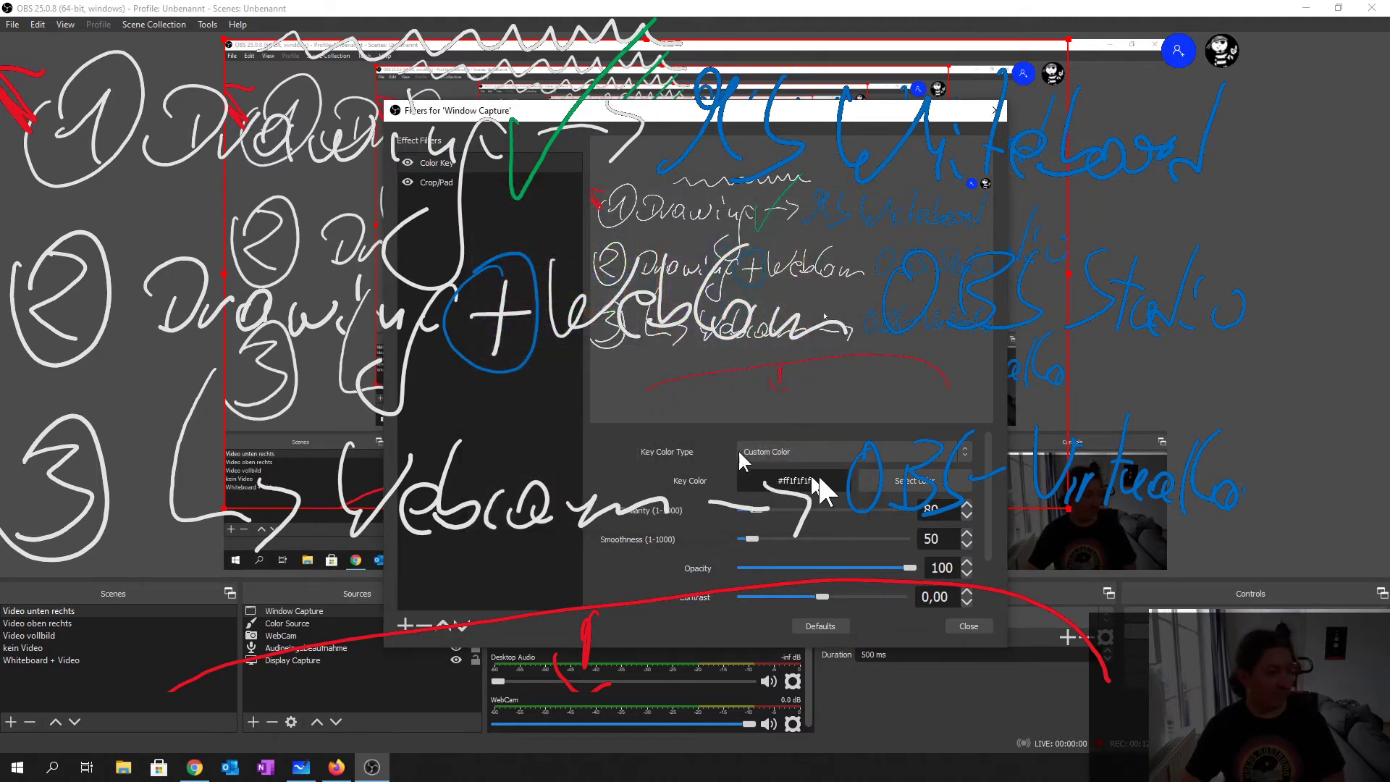
pyautogui.click(889, 481)
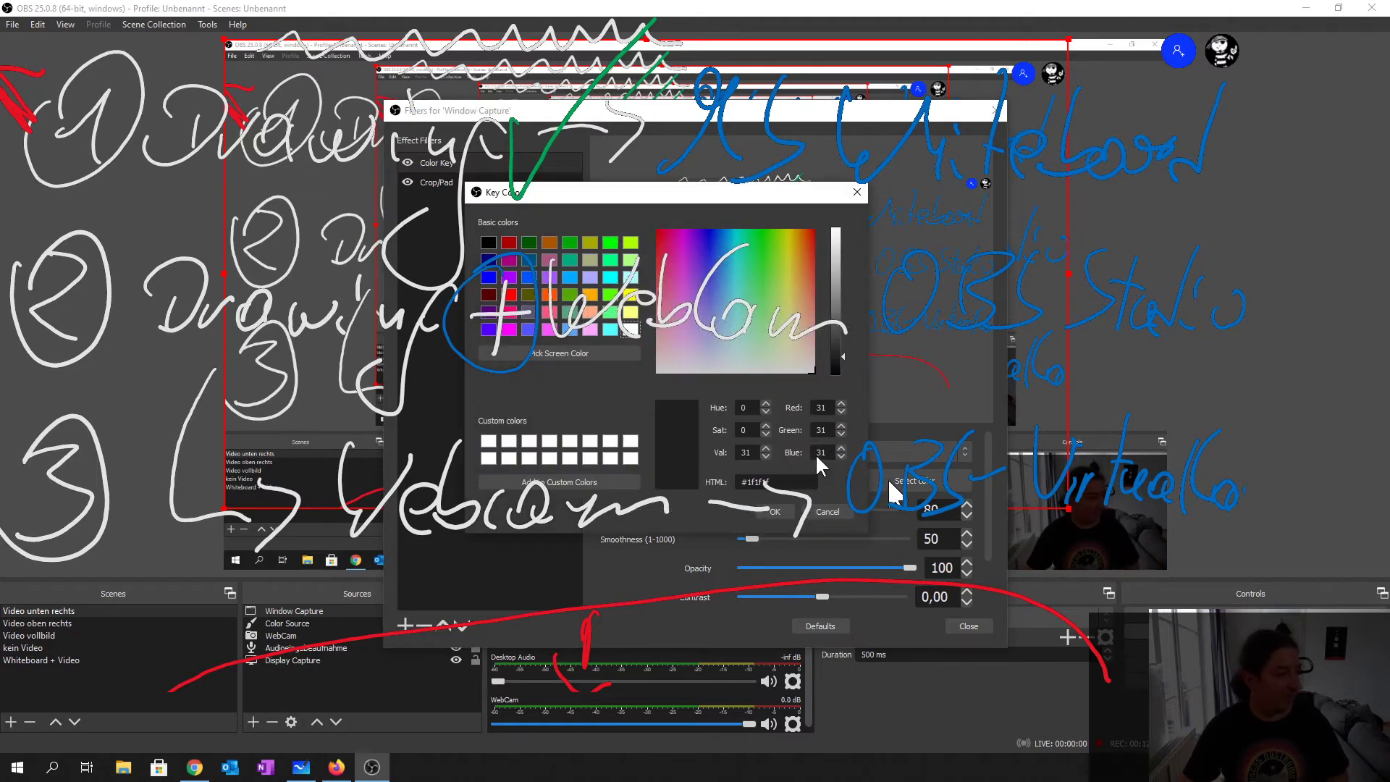
pyautogui.click(770, 232)
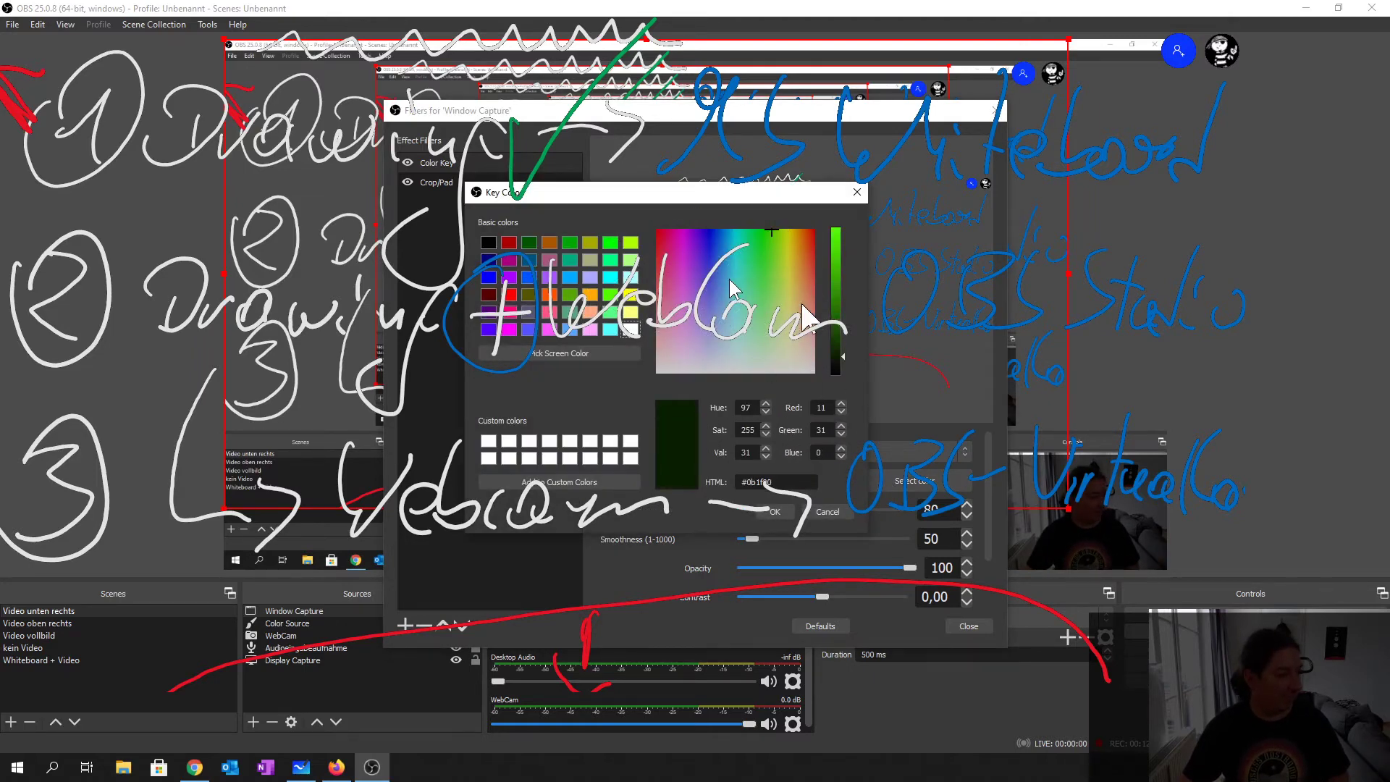
pyautogui.click(840, 512)
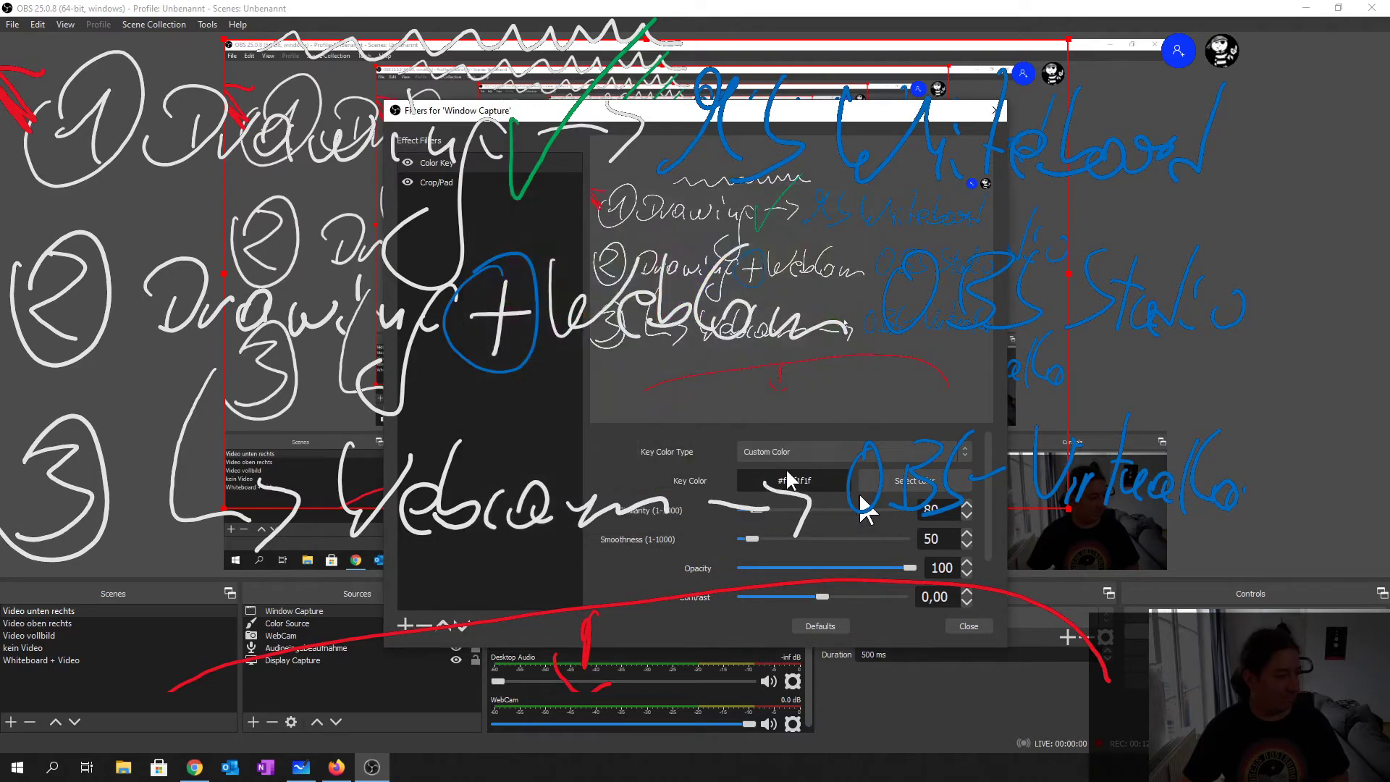
# - Try another key color type for the Color Key filter and return it to Custom Color
pyautogui.click(792, 448)
pyautogui.click(701, 443)
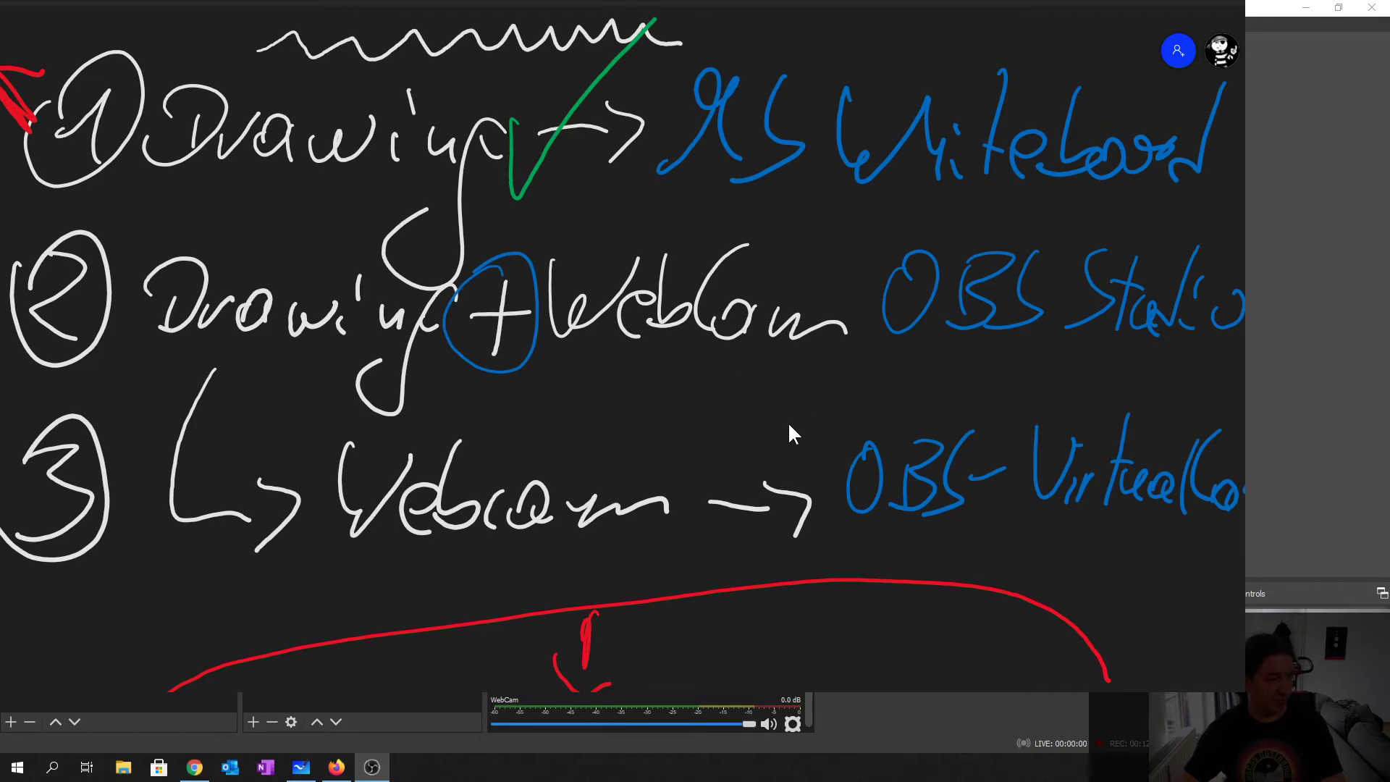
pyautogui.click(735, 500)
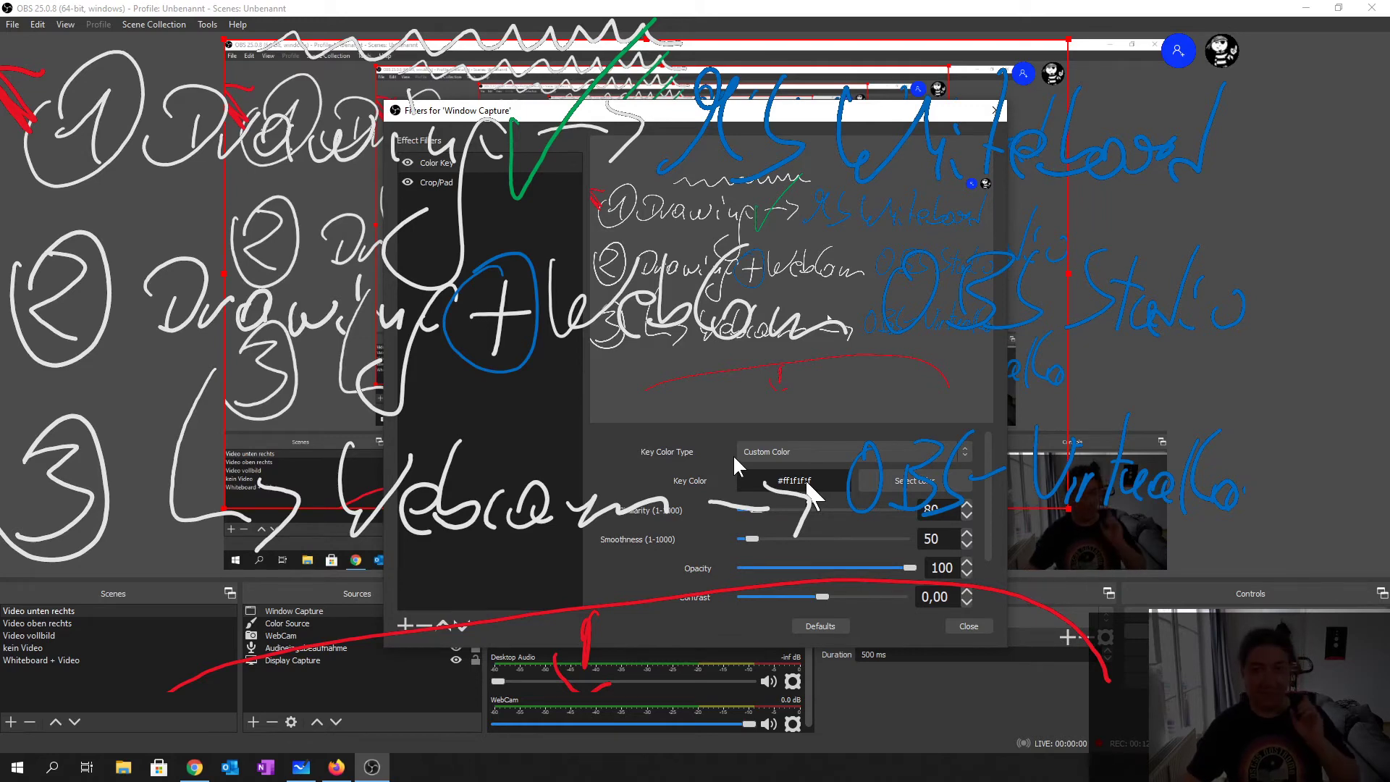
# - Set the left, top, right and bottom values of the Window Capture's Crop/Pad filter to 0
pyautogui.click(458, 184)
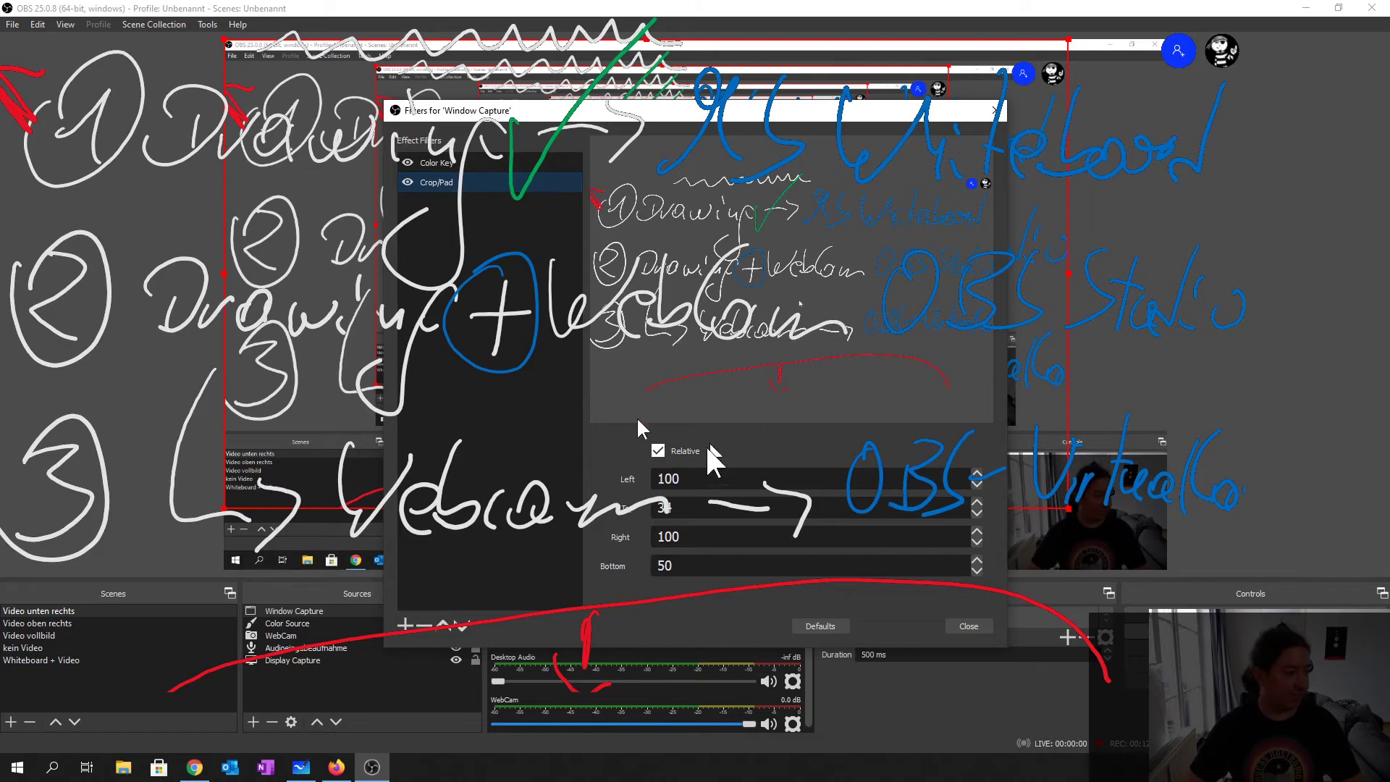
pyautogui.moveTo(683, 479); pyautogui.dragTo(604, 471)
pyautogui.write('0')
pyautogui.press('Tab')
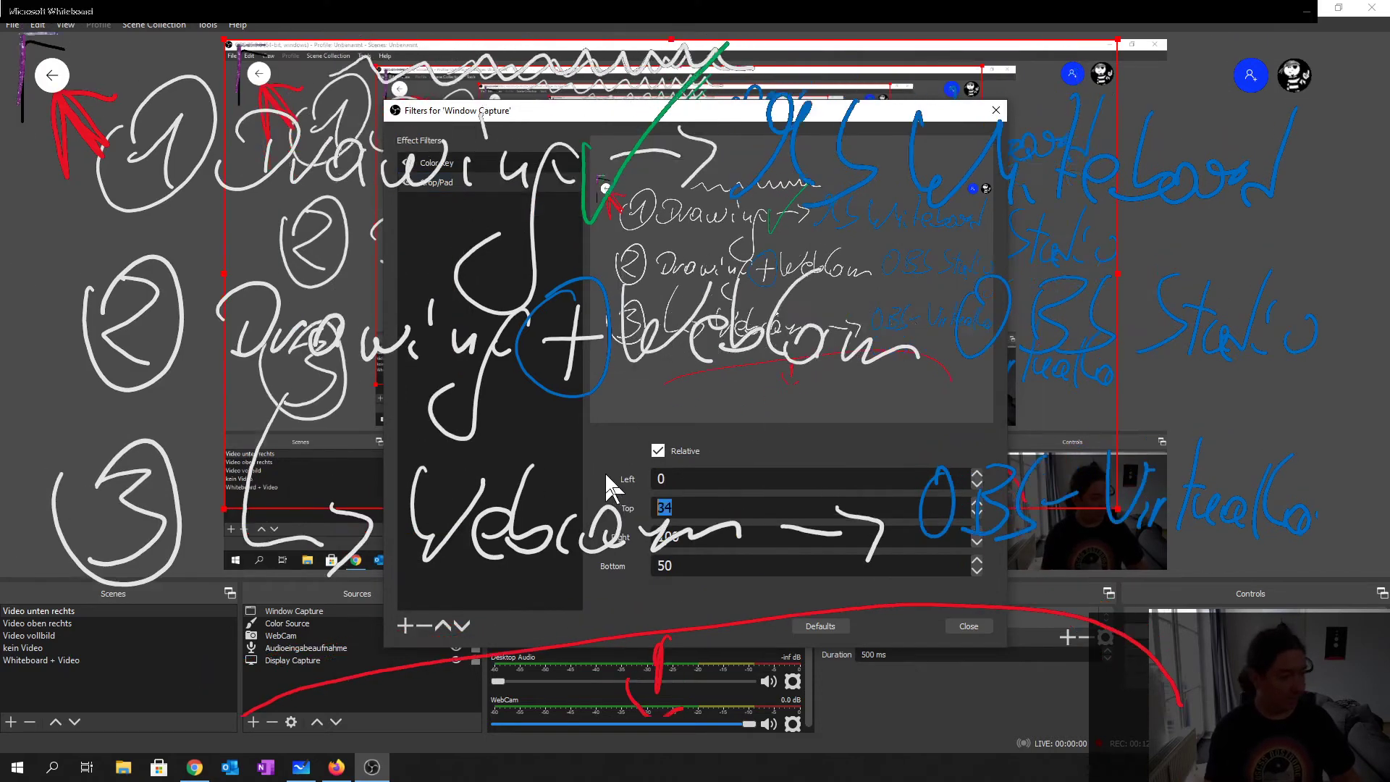
pyautogui.write('0')
pyautogui.press('Tab')
pyautogui.write('0')
pyautogui.press('Tab')
pyautogui.write('0')
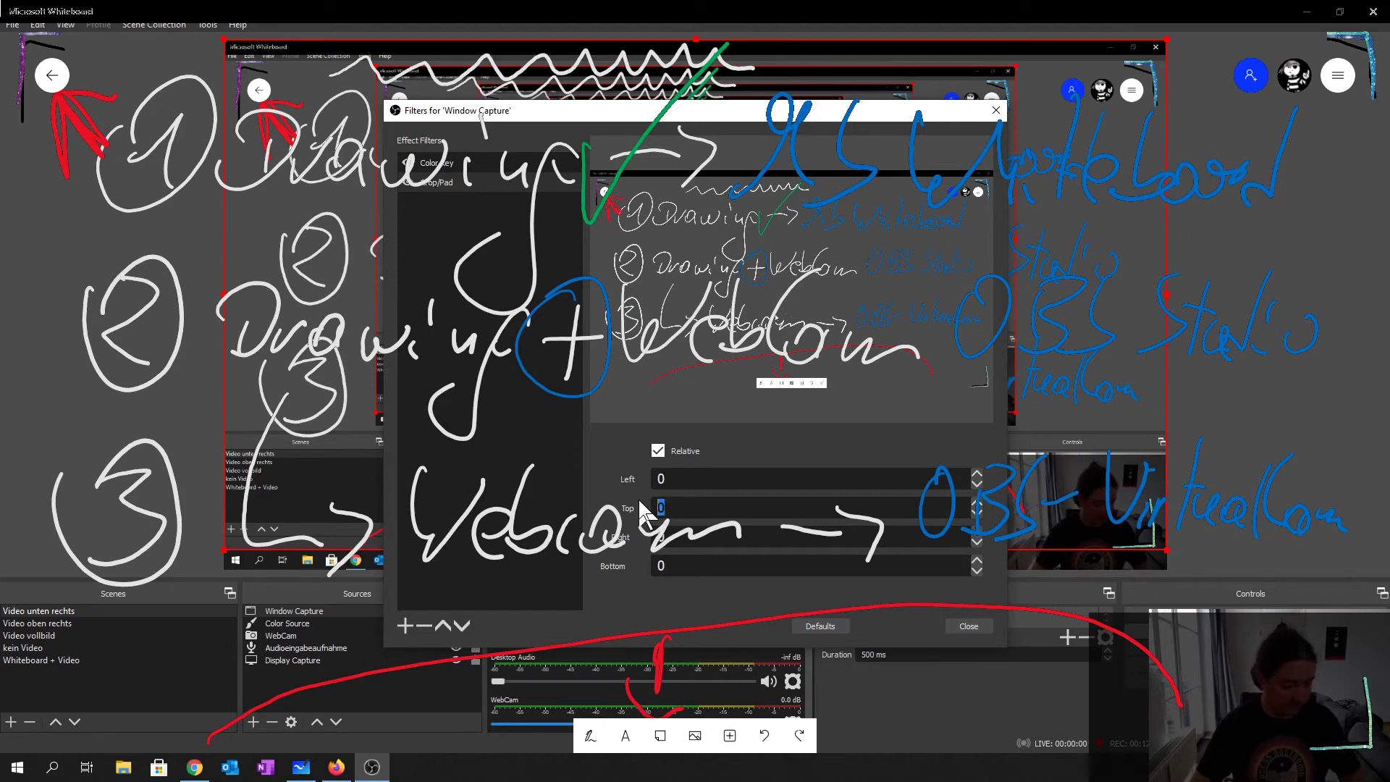
# - Set the Crop/Pad filter to crop 35 at the top, 50 at the bottom and 100 on the left
pyautogui.write('5')
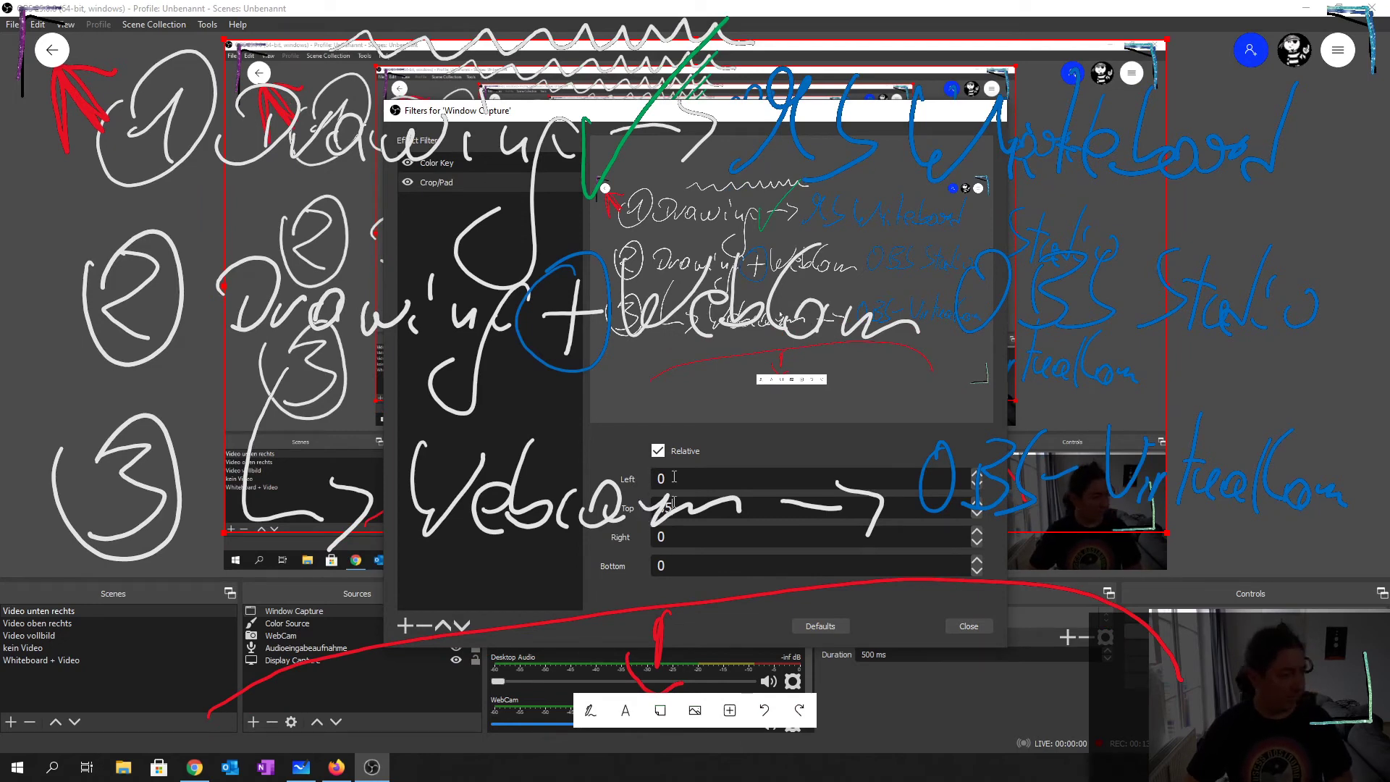
pyautogui.doubleClick(696, 566)
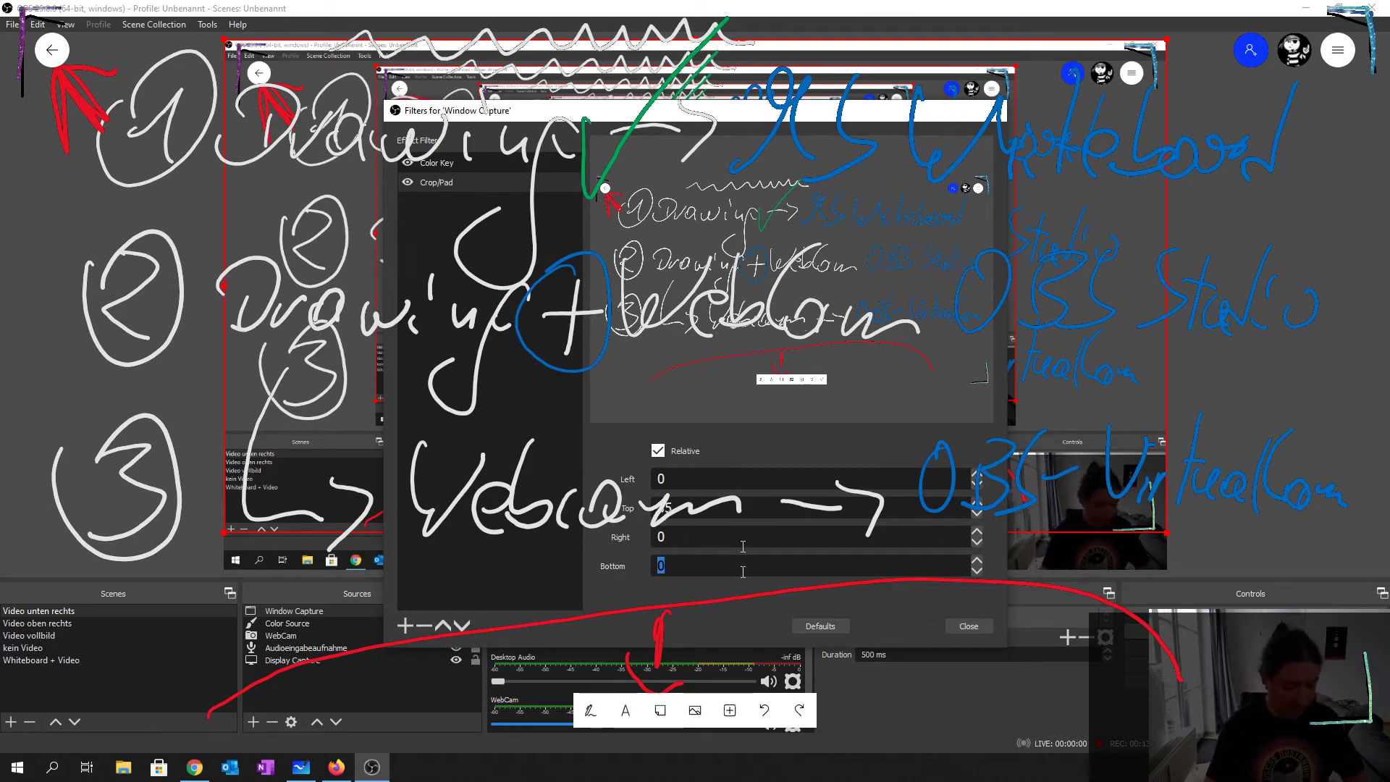
pyautogui.write('50')
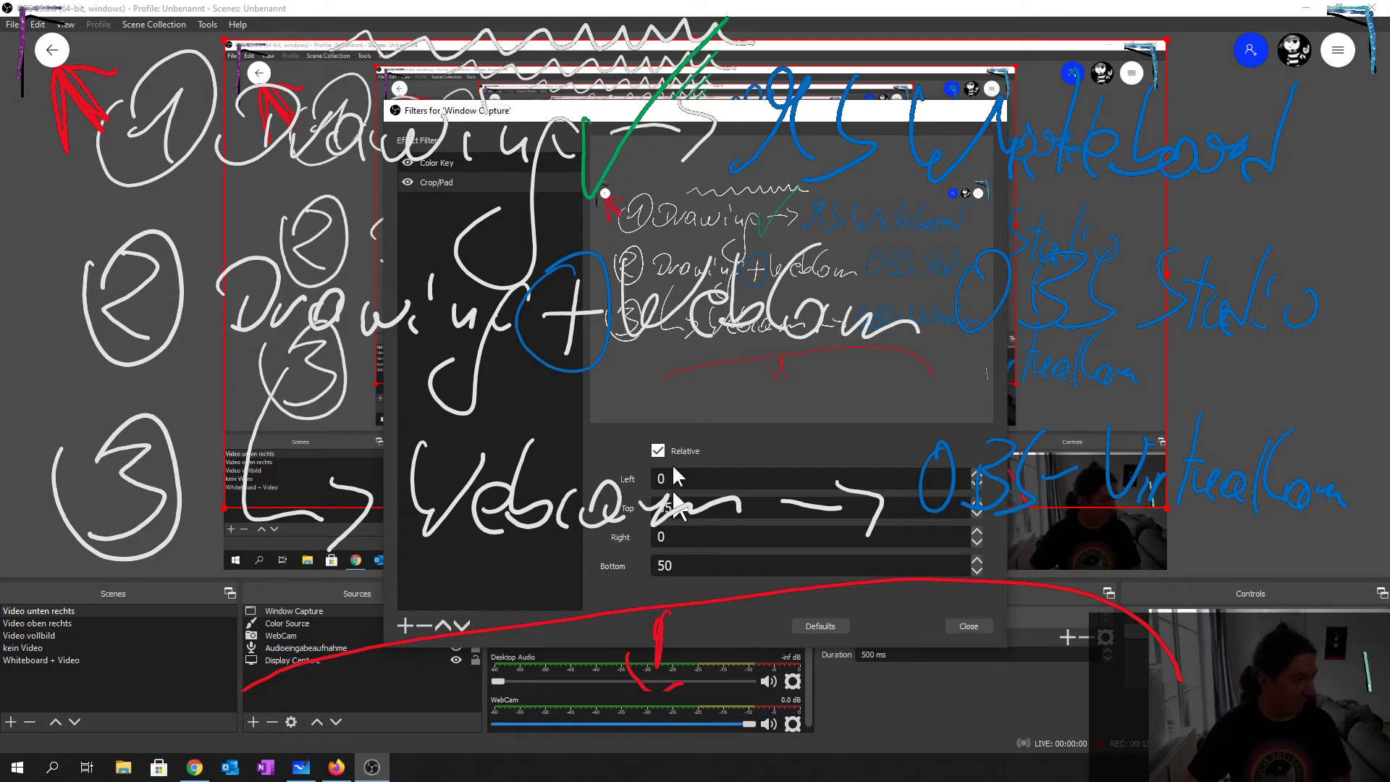
pyautogui.write('100')
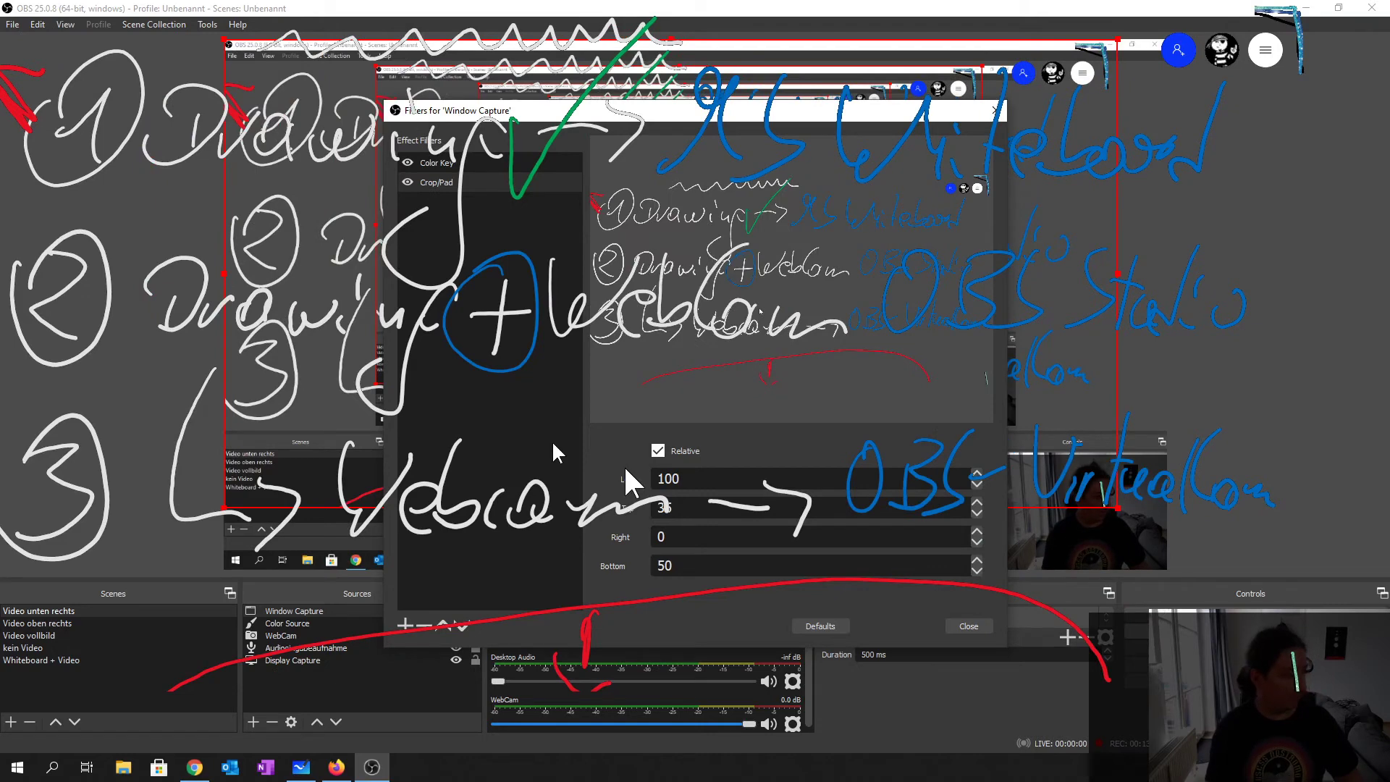
# - Try a right crop of 200 in the Crop/Pad filter, set it to 100 and close the filters
pyautogui.press('Tab')
pyautogui.press('Tab')
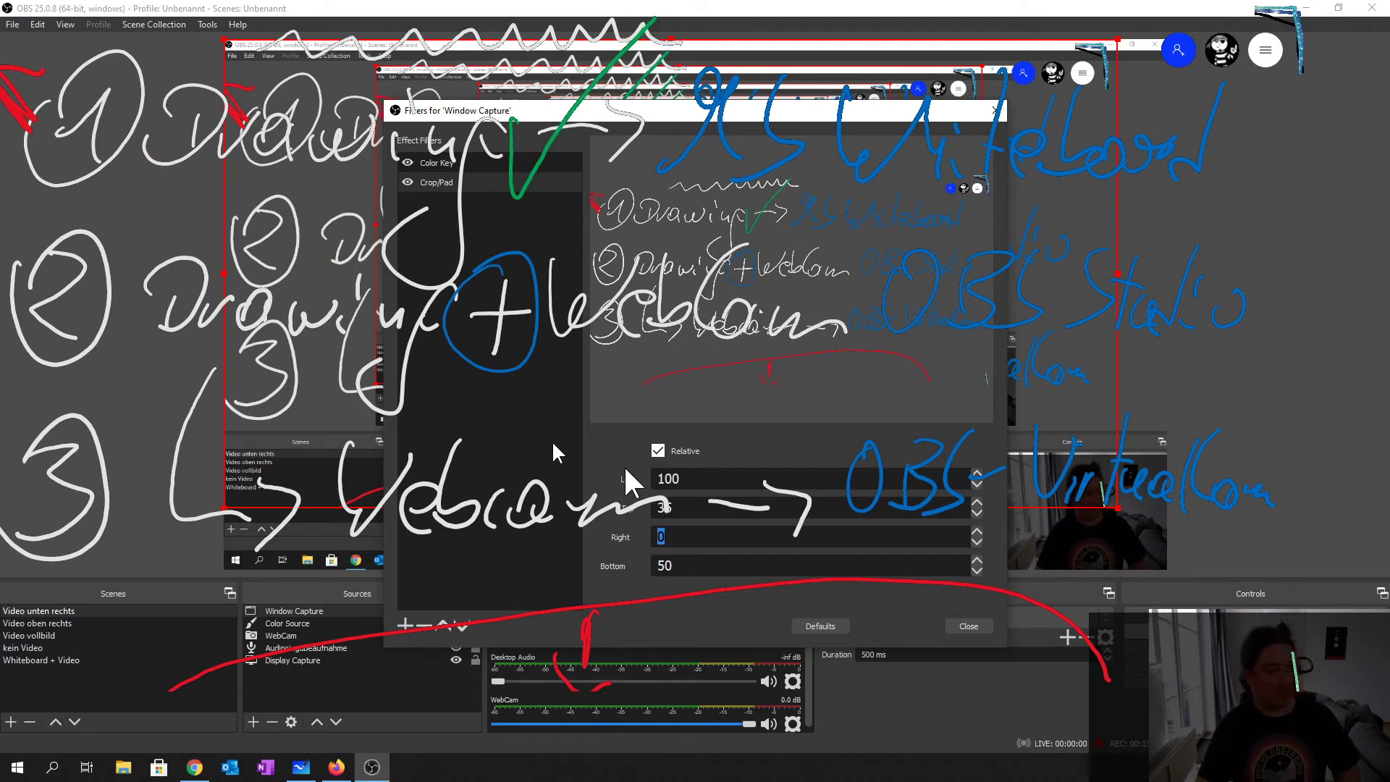
pyautogui.write('200')
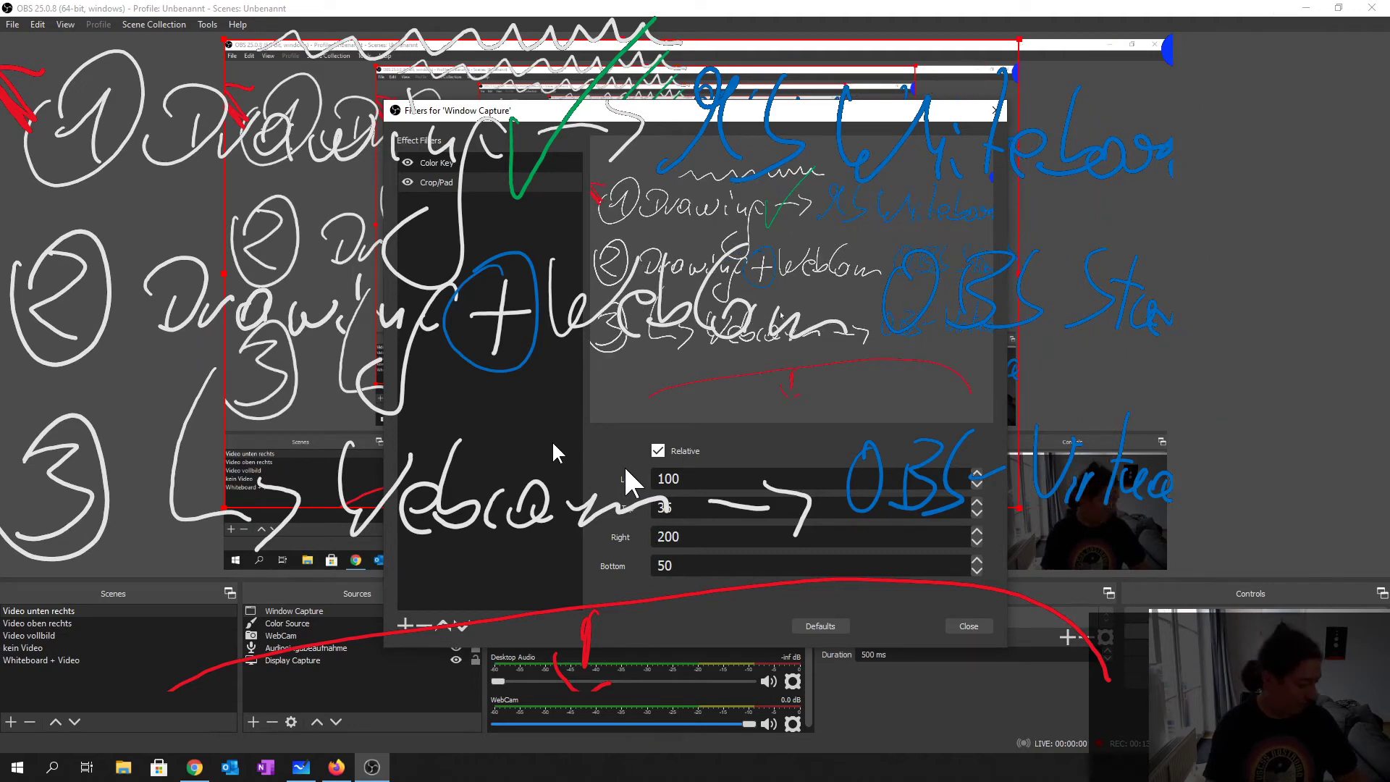
pyautogui.press('BackSpace')
pyautogui.press('BackSpace')
pyautogui.press('BackSpace')
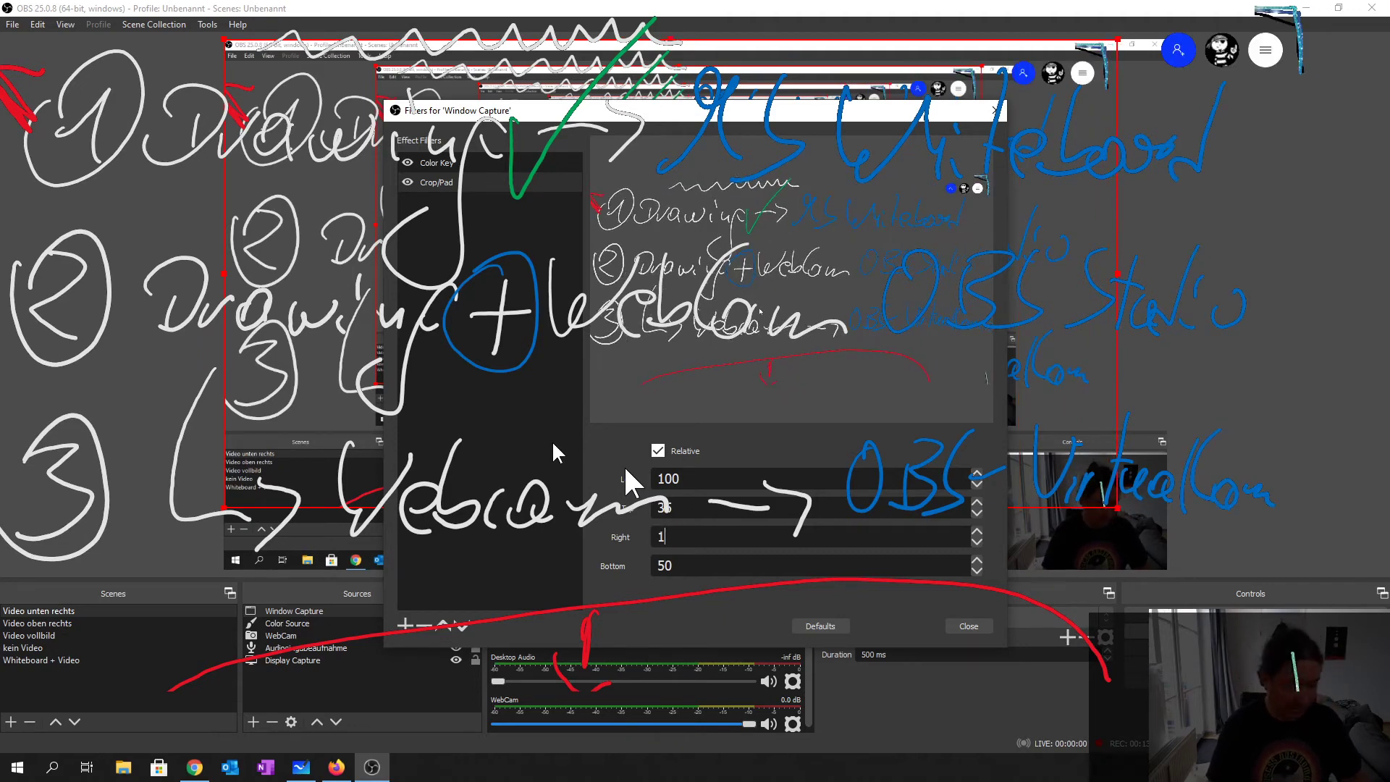
pyautogui.write('100')
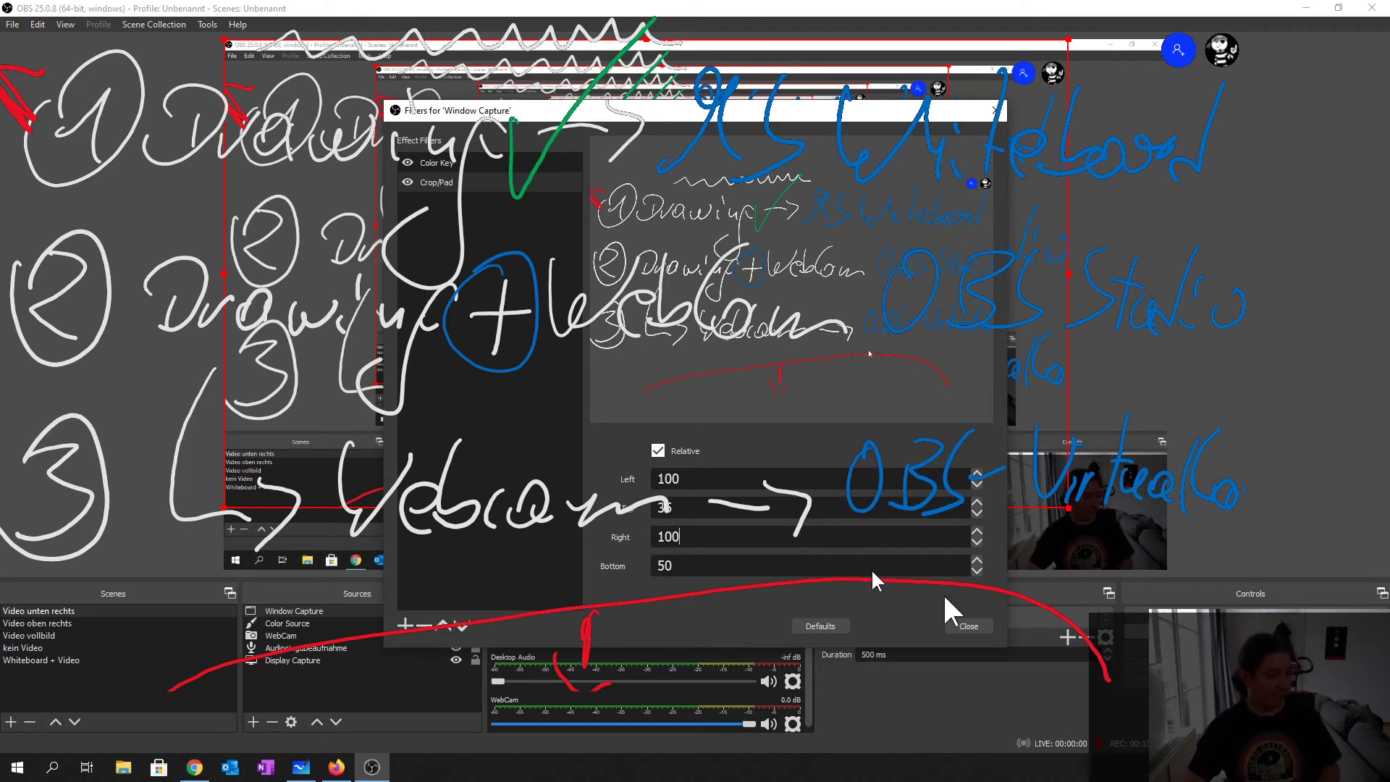
pyautogui.click(969, 627)
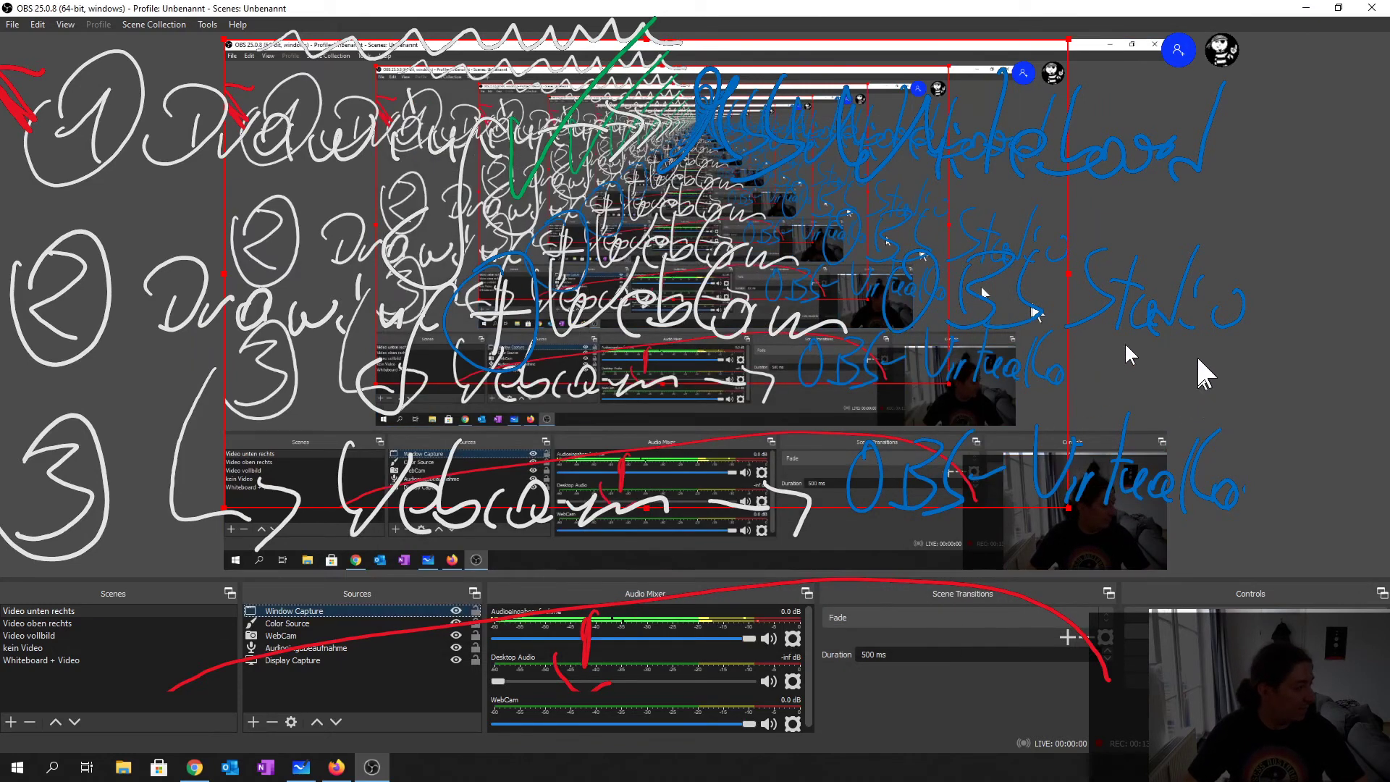
# - Enlarge the cropped Window Capture in the preview so the whiteboard drawing spans the full canvas width
pyautogui.moveTo(610, 218)
pyautogui.mouseDown()
pyautogui.moveTo(747, 199)
pyautogui.moveTo(706, 246)
pyautogui.moveTo(688, 219)
pyautogui.moveTo(724, 234)
pyautogui.moveTo(723, 195)
pyautogui.moveTo(696, 236)
pyautogui.moveTo(721, 233)
pyautogui.moveTo(676, 206)
pyautogui.mouseUp()
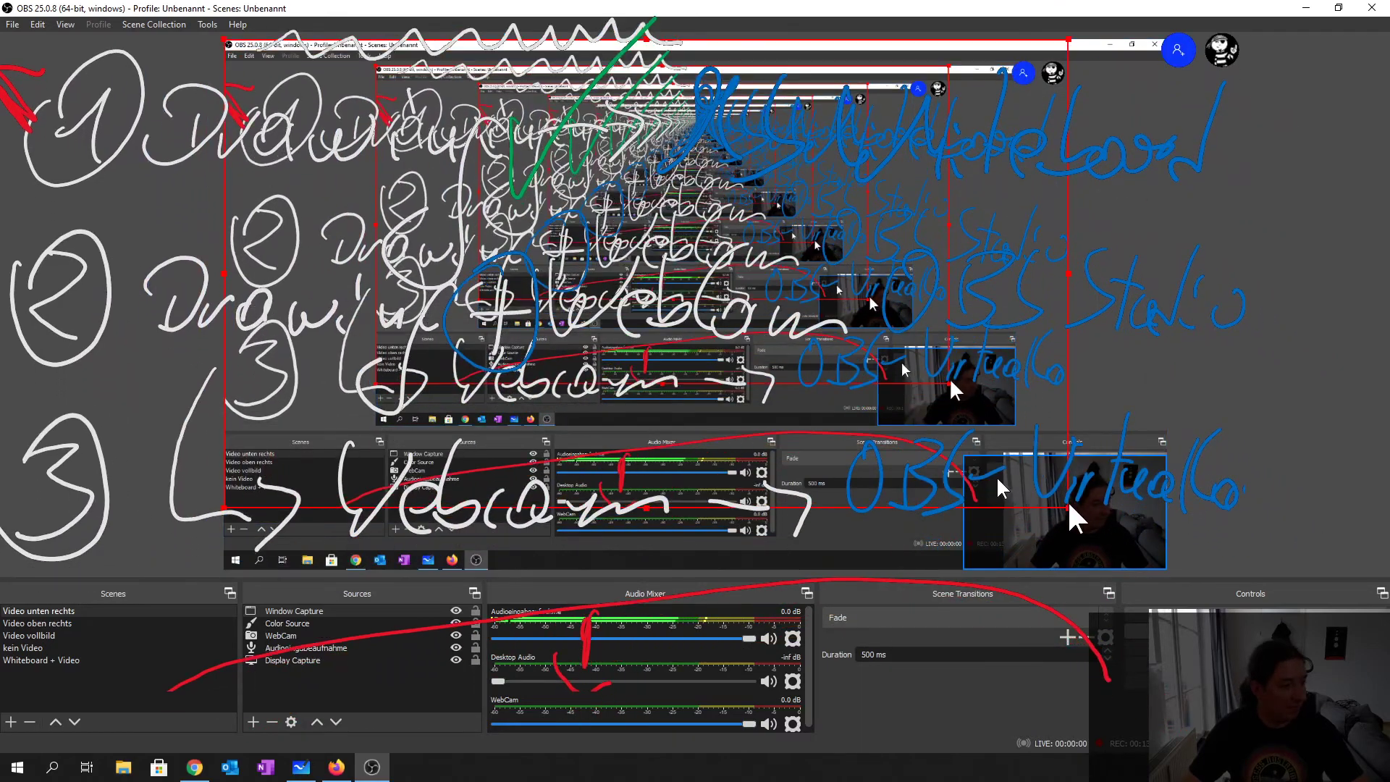
pyautogui.moveTo(1072, 507); pyautogui.dragTo(1169, 568)
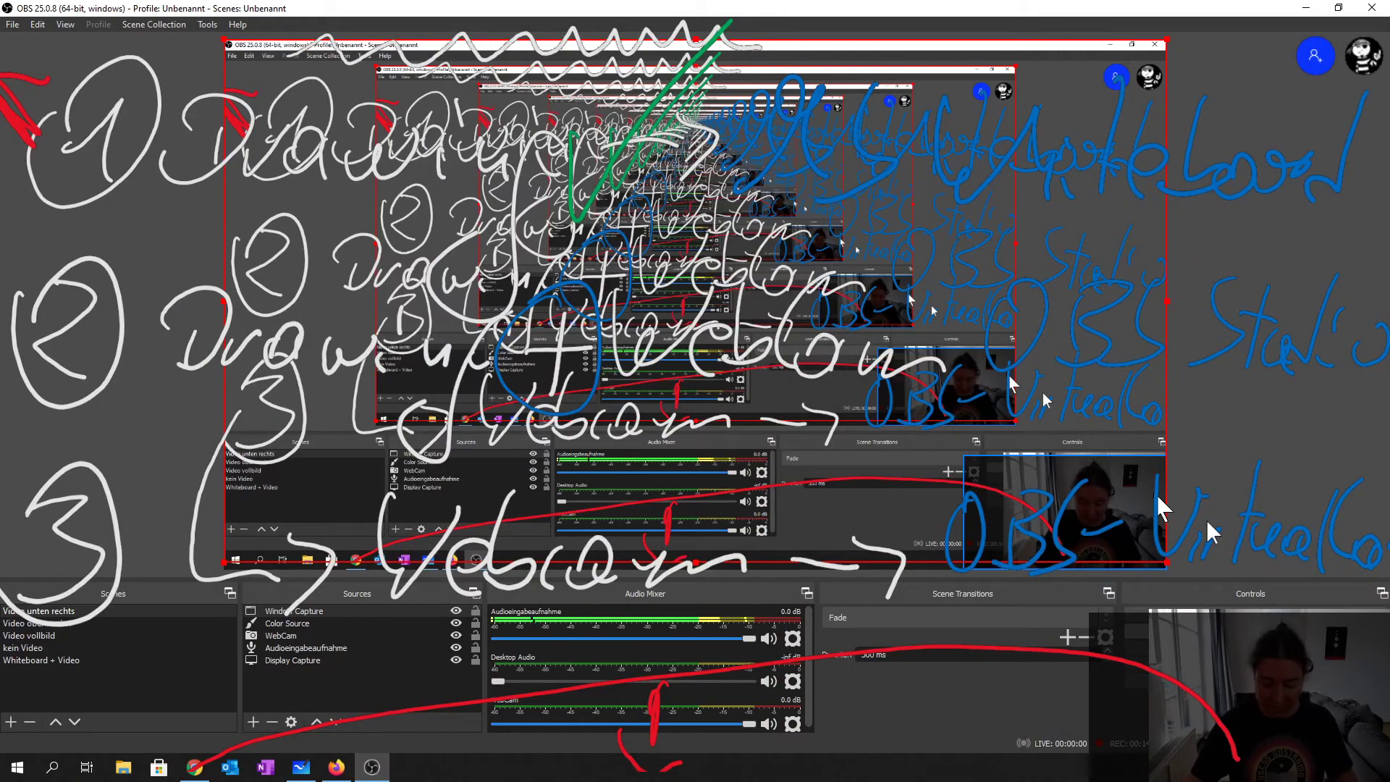
# - Remove the drawing overlay and review the OBS-VirtualCam plugin page in the browser, including its supported platforms
pyautogui.press('F3')
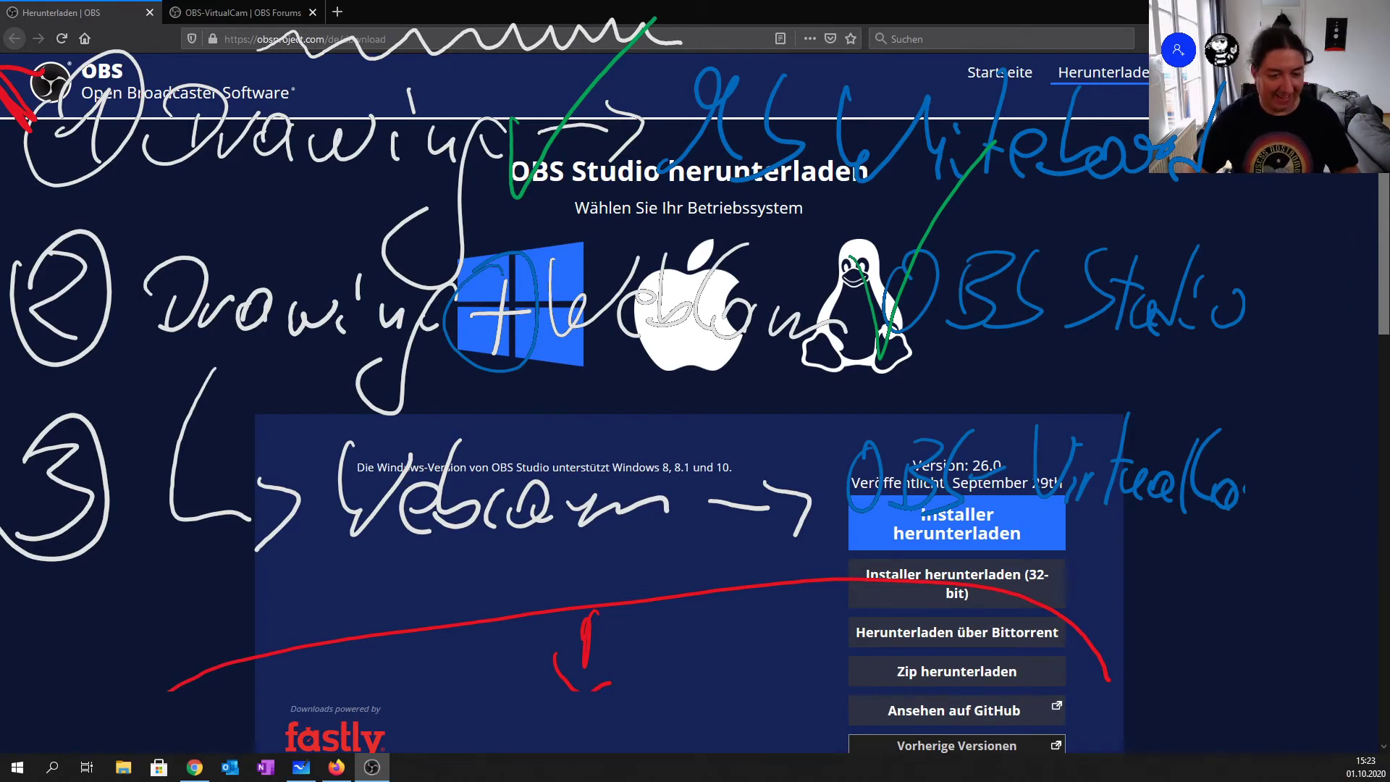
pyautogui.press('Escape')
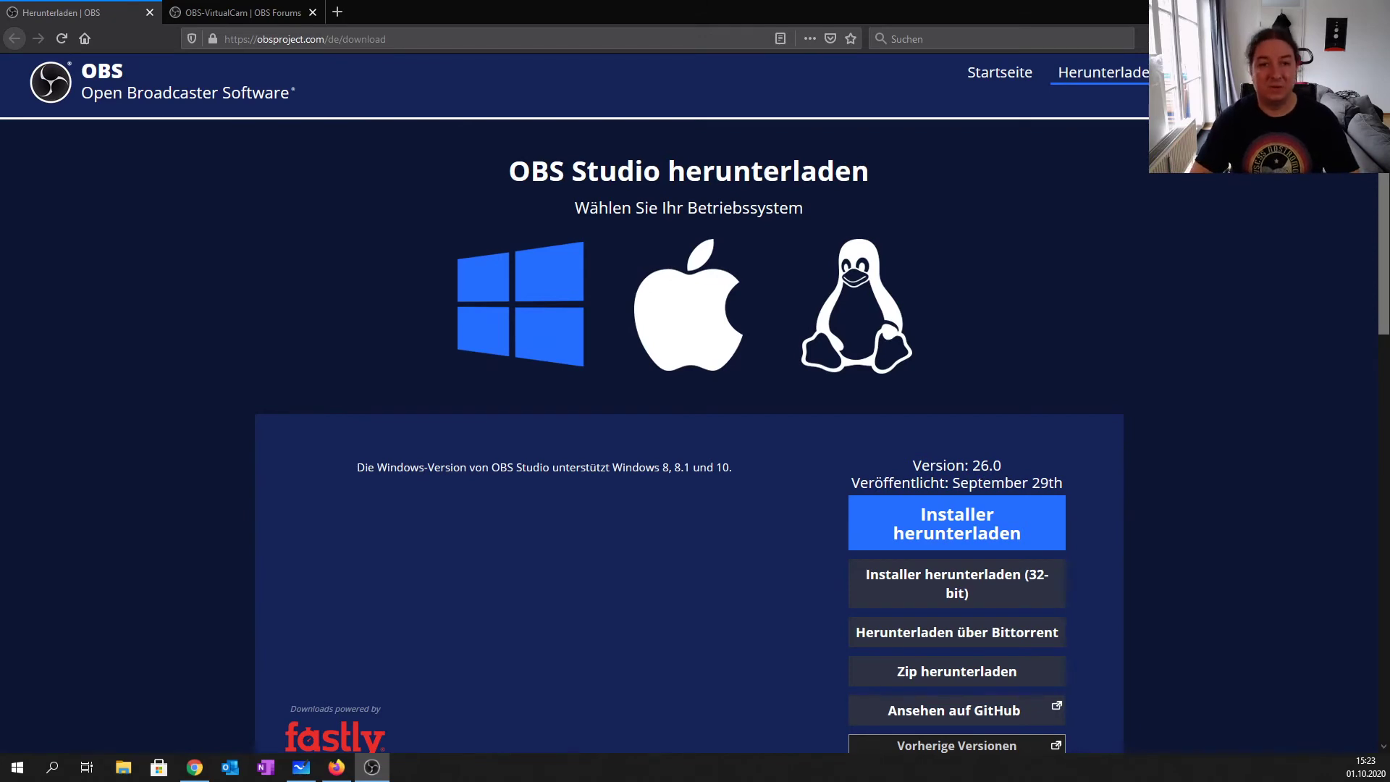
pyautogui.click(245, 12)
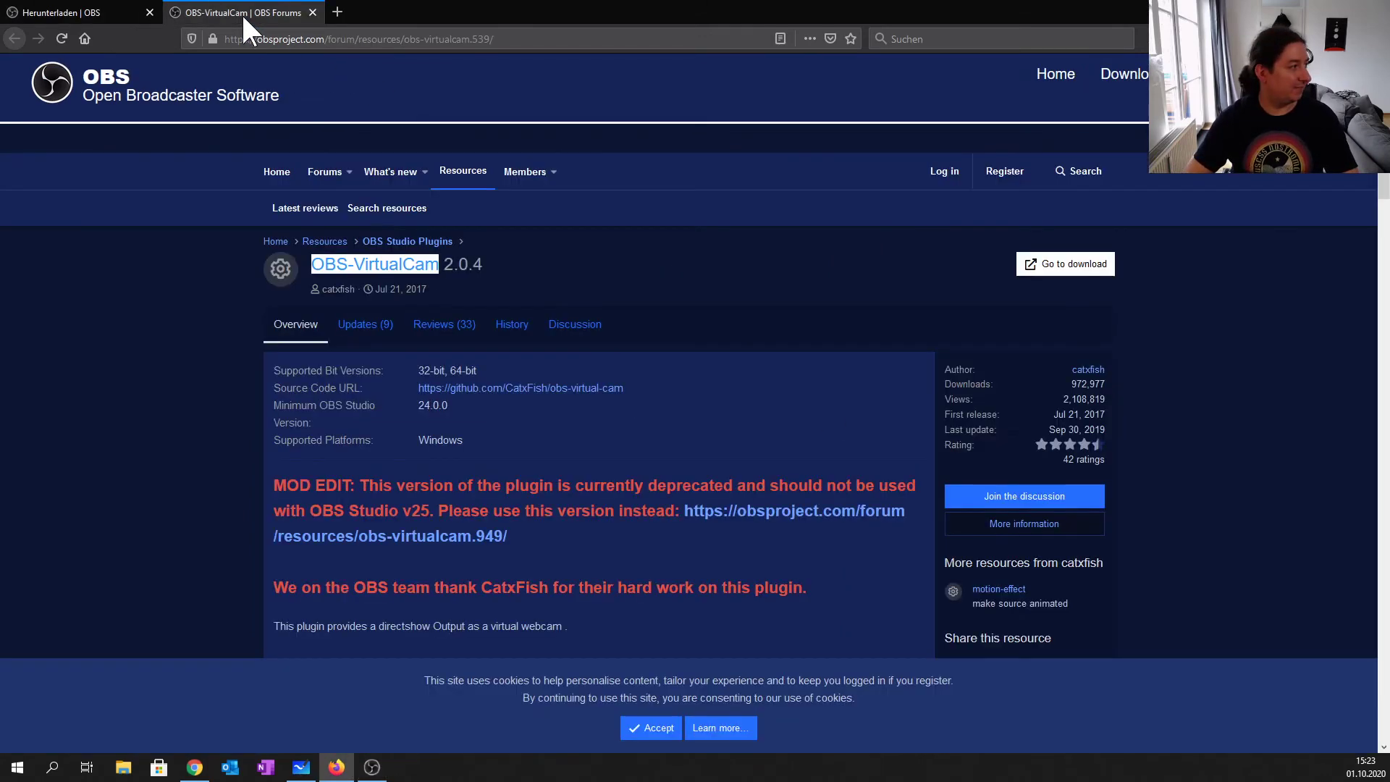
pyautogui.click(339, 290)
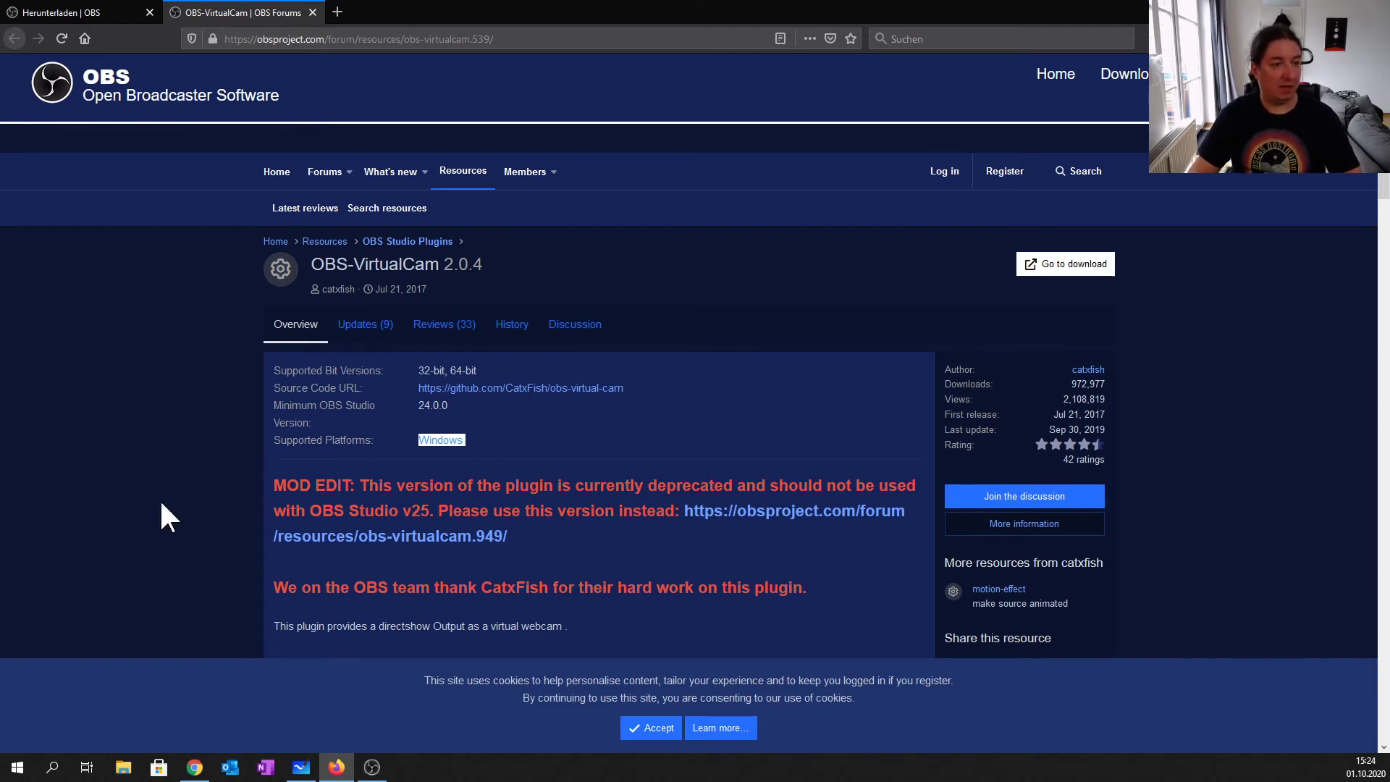
# - Switch back to OBS, maximize its window, check the VirtualCam options and close the dialog
pyautogui.hotkey('alt', 'Tab')
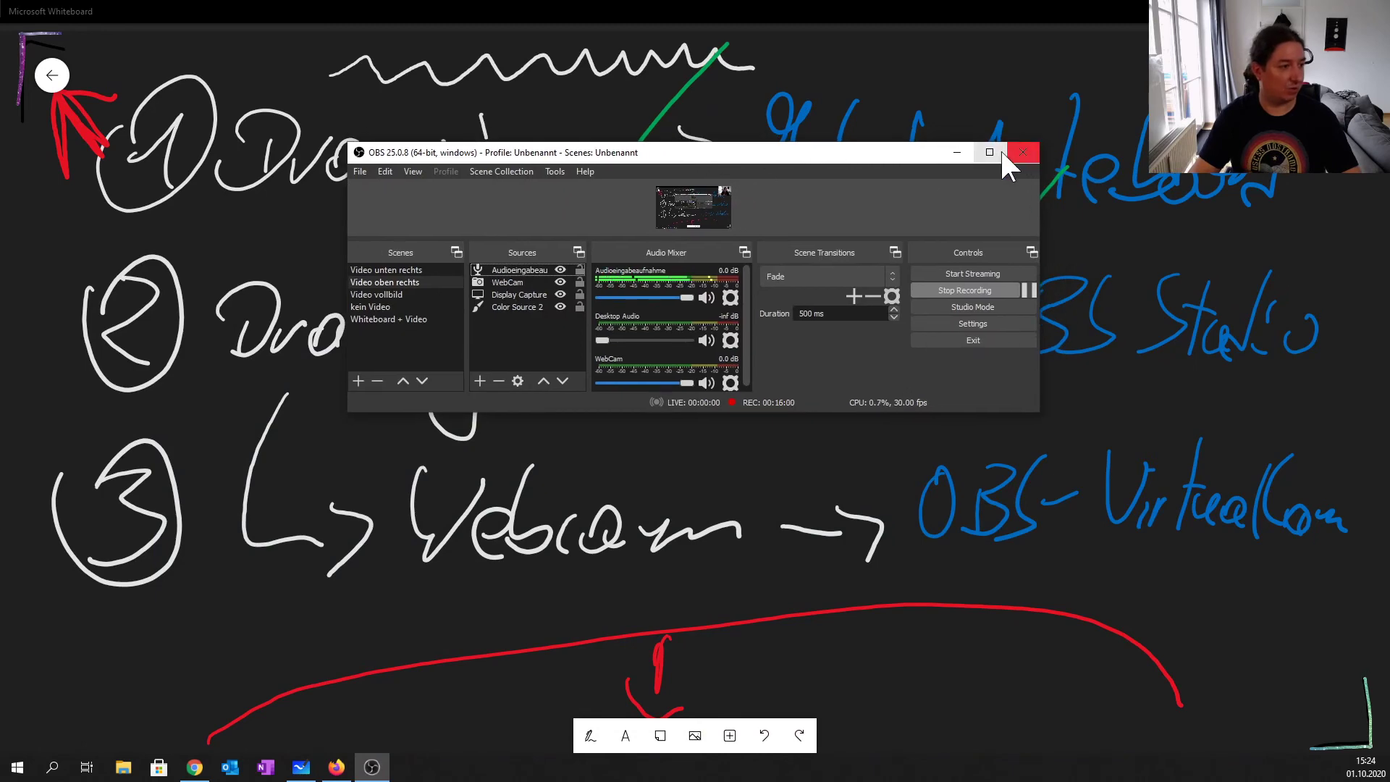
pyautogui.click(998, 149)
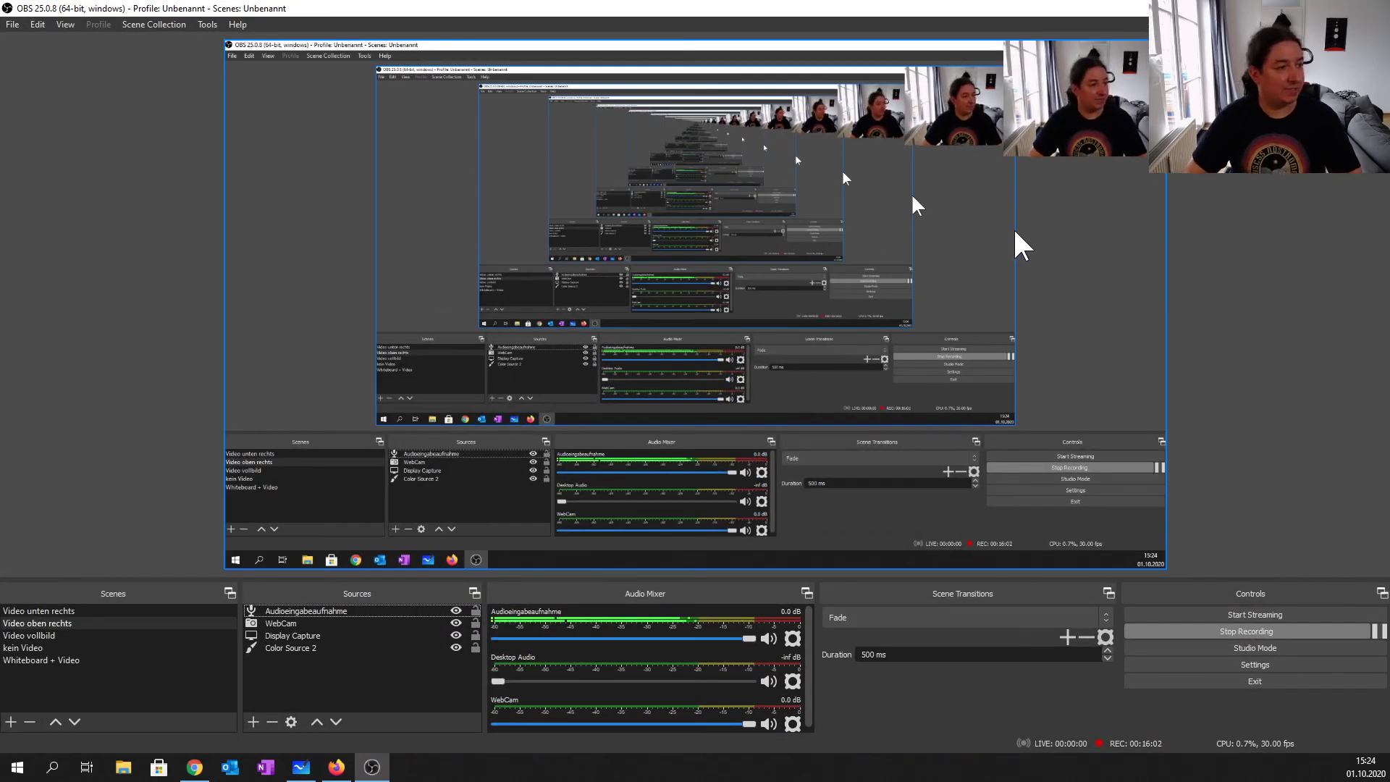
pyautogui.click(209, 26)
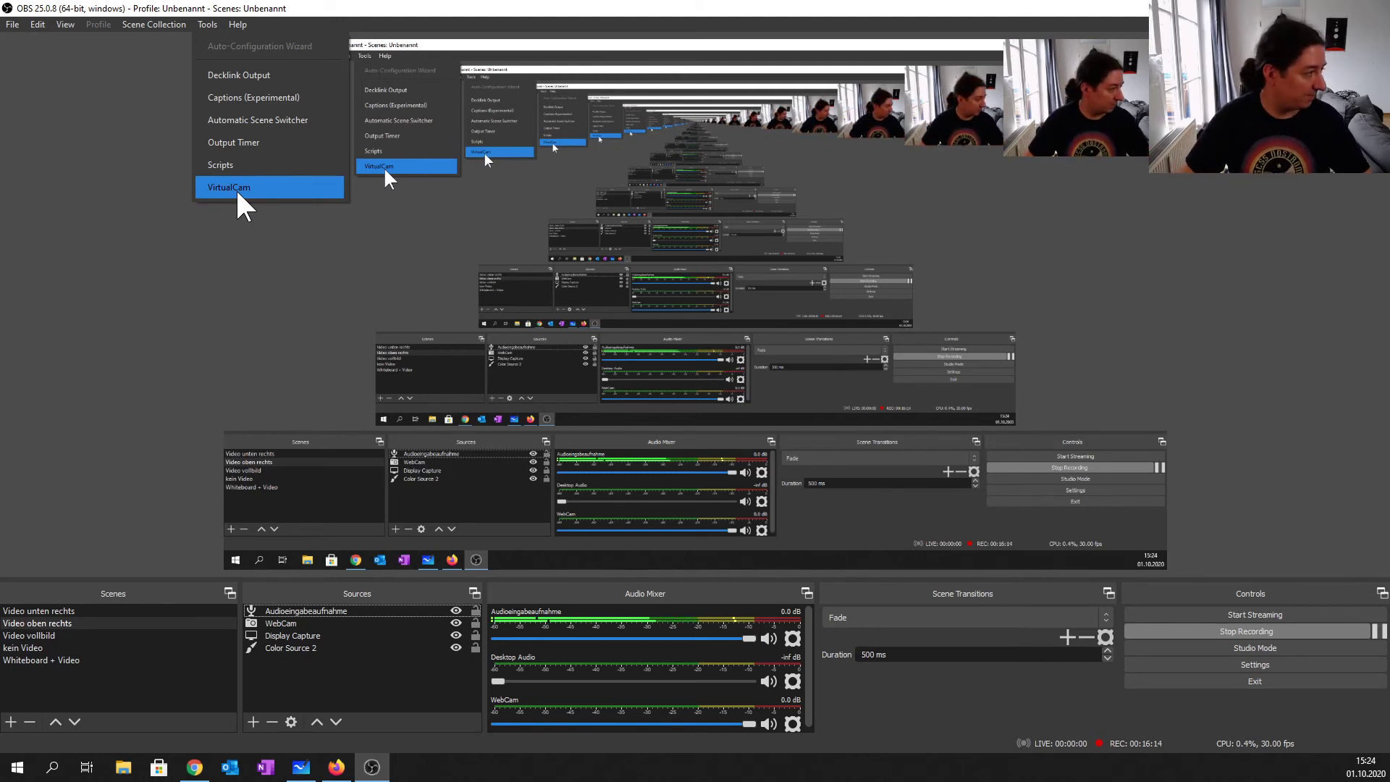
pyautogui.click(239, 188)
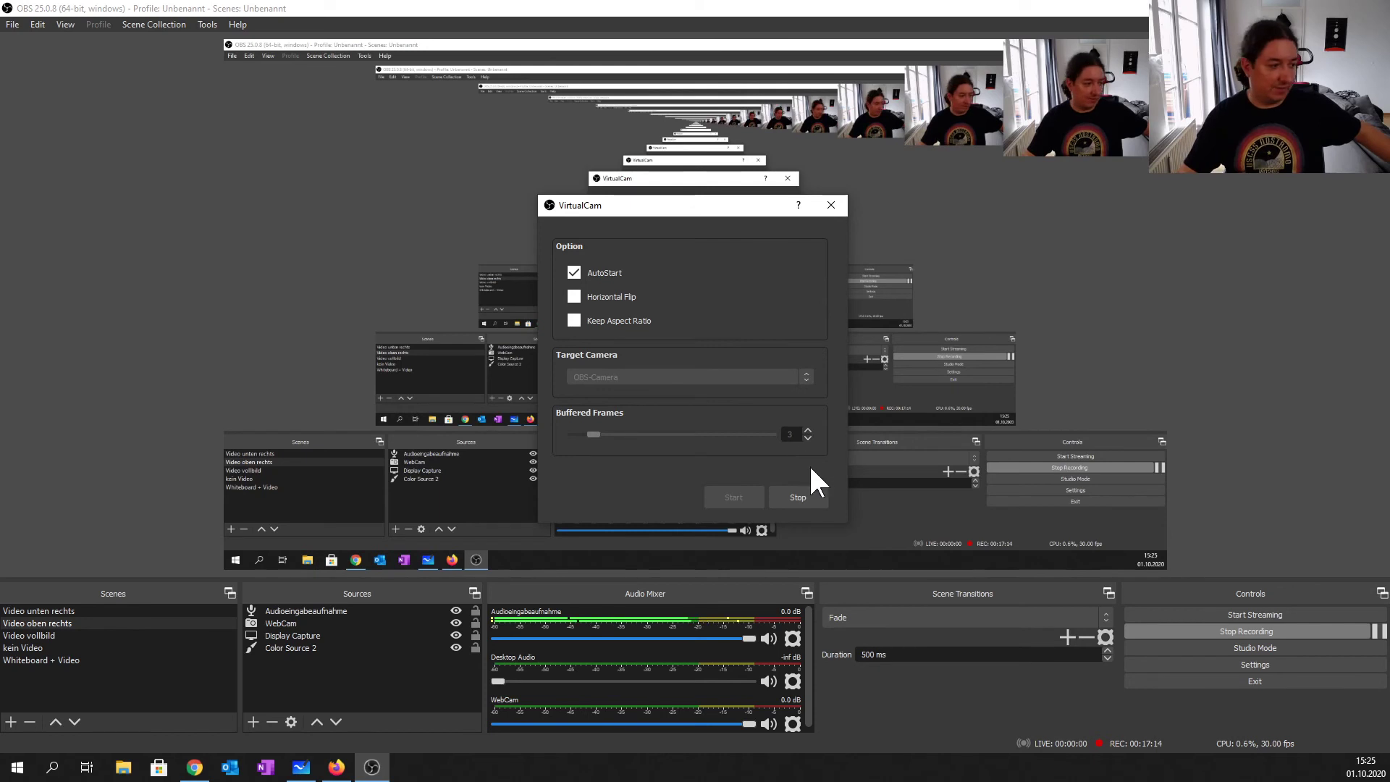
pyautogui.click(831, 205)
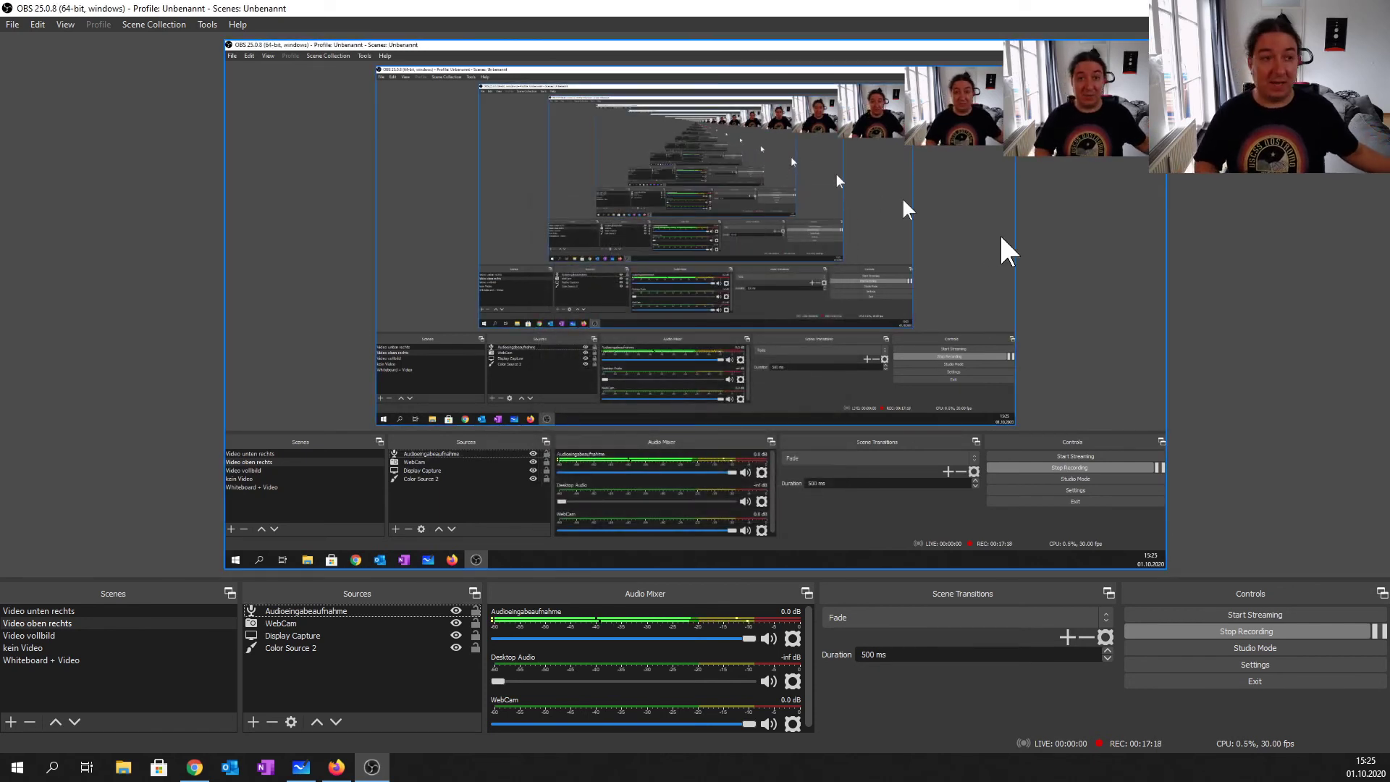
# - Switch to Microsoft Whiteboard, draw a green check mark beside the third item's Webcam entry and minimize the window
pyautogui.hotkey('alt', 'Tab')
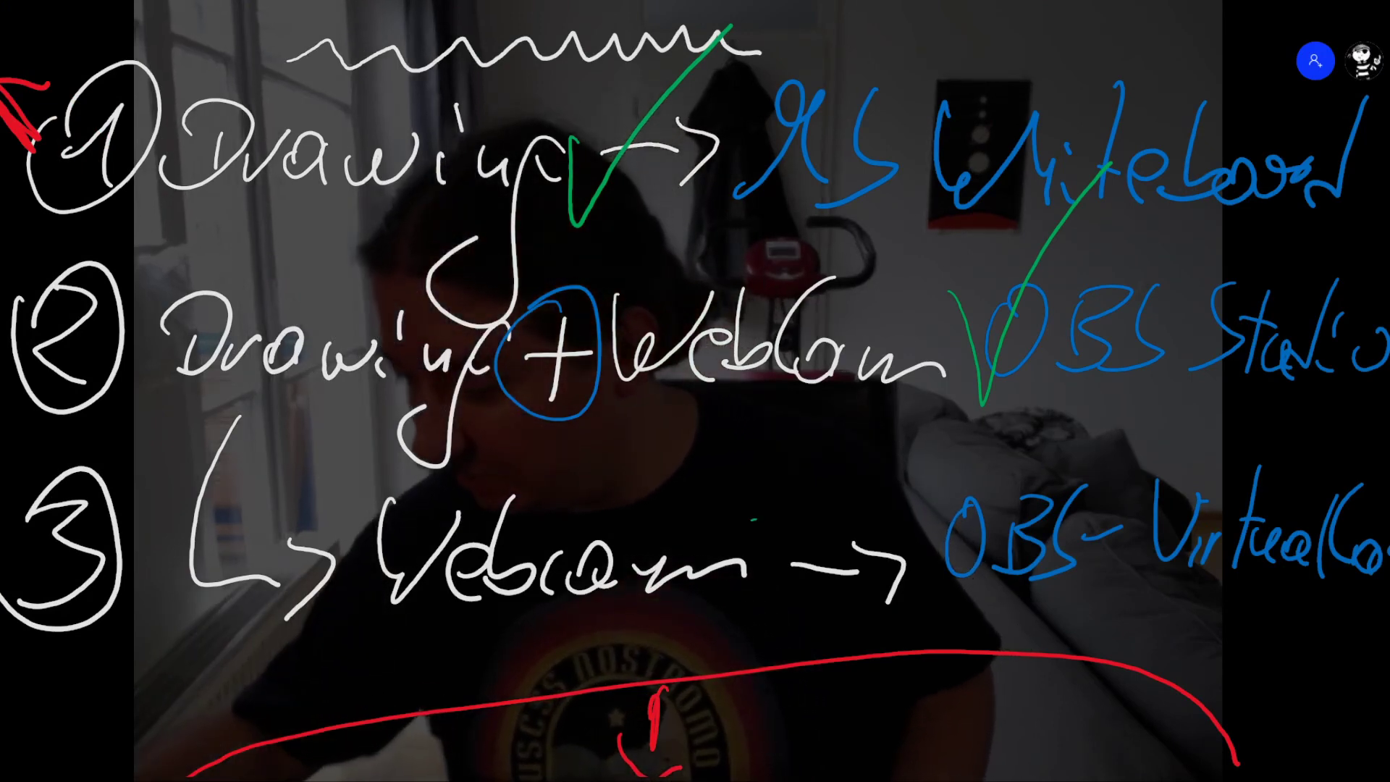
pyautogui.moveTo(754, 521)
pyautogui.mouseDown()
pyautogui.moveTo(833, 471)
pyautogui.moveTo(905, 397)
pyautogui.mouseUp()
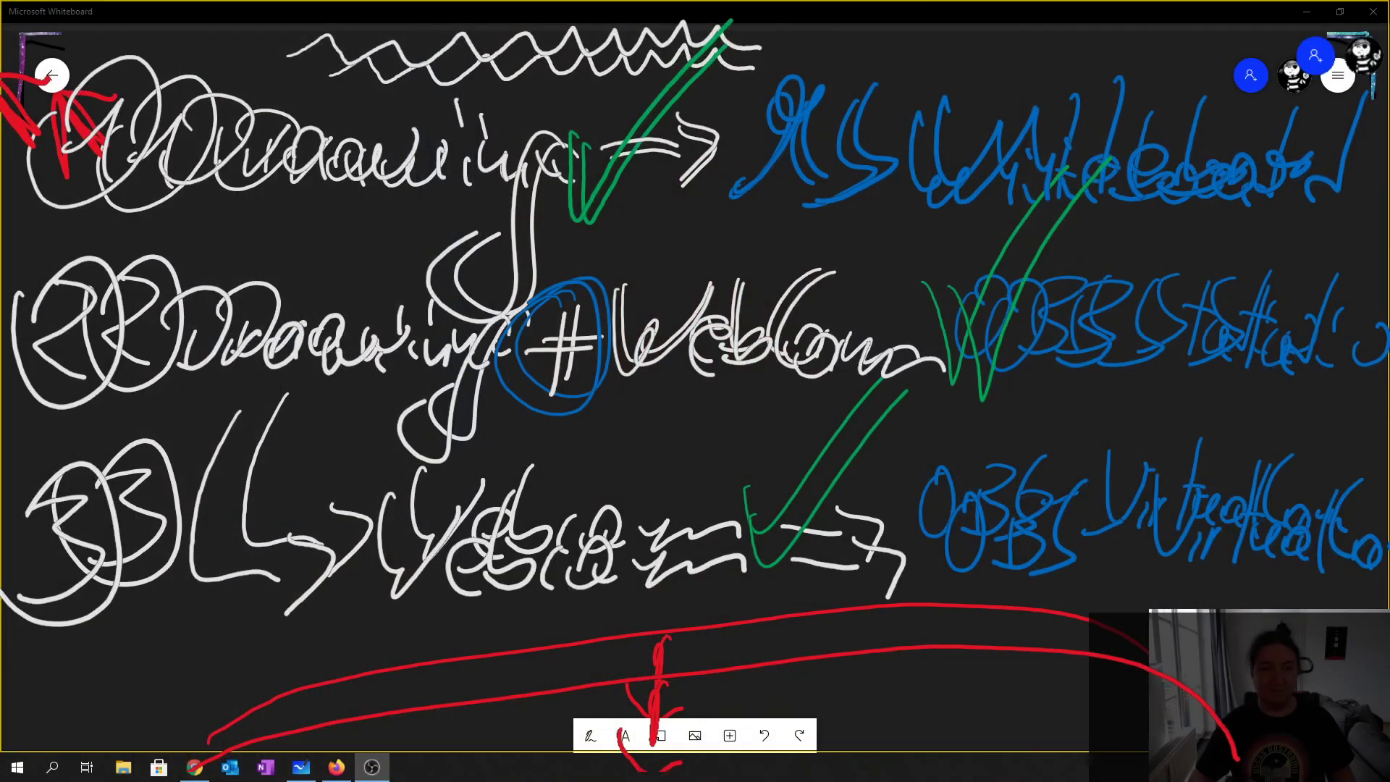
pyautogui.click(1303, 11)
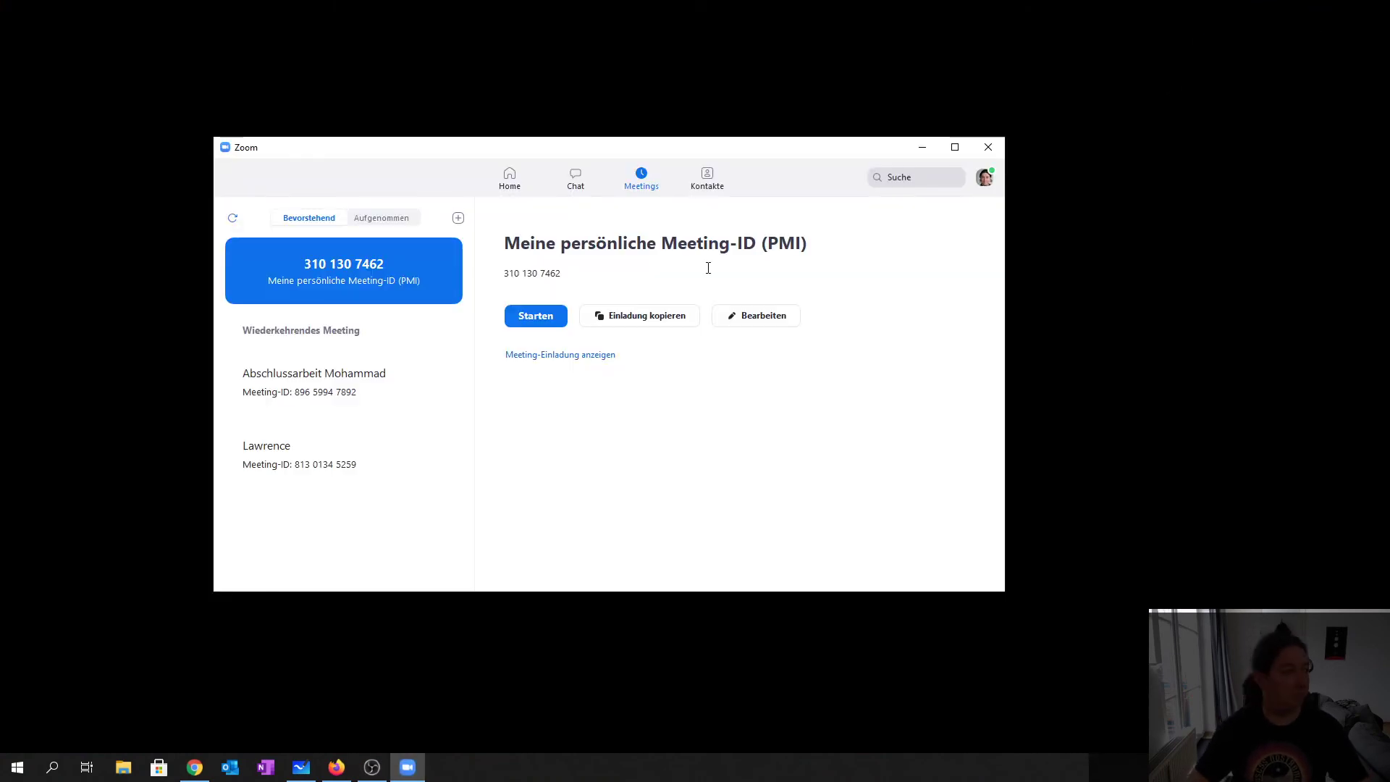
# - Open the video settings in Zoom
pyautogui.click(981, 178)
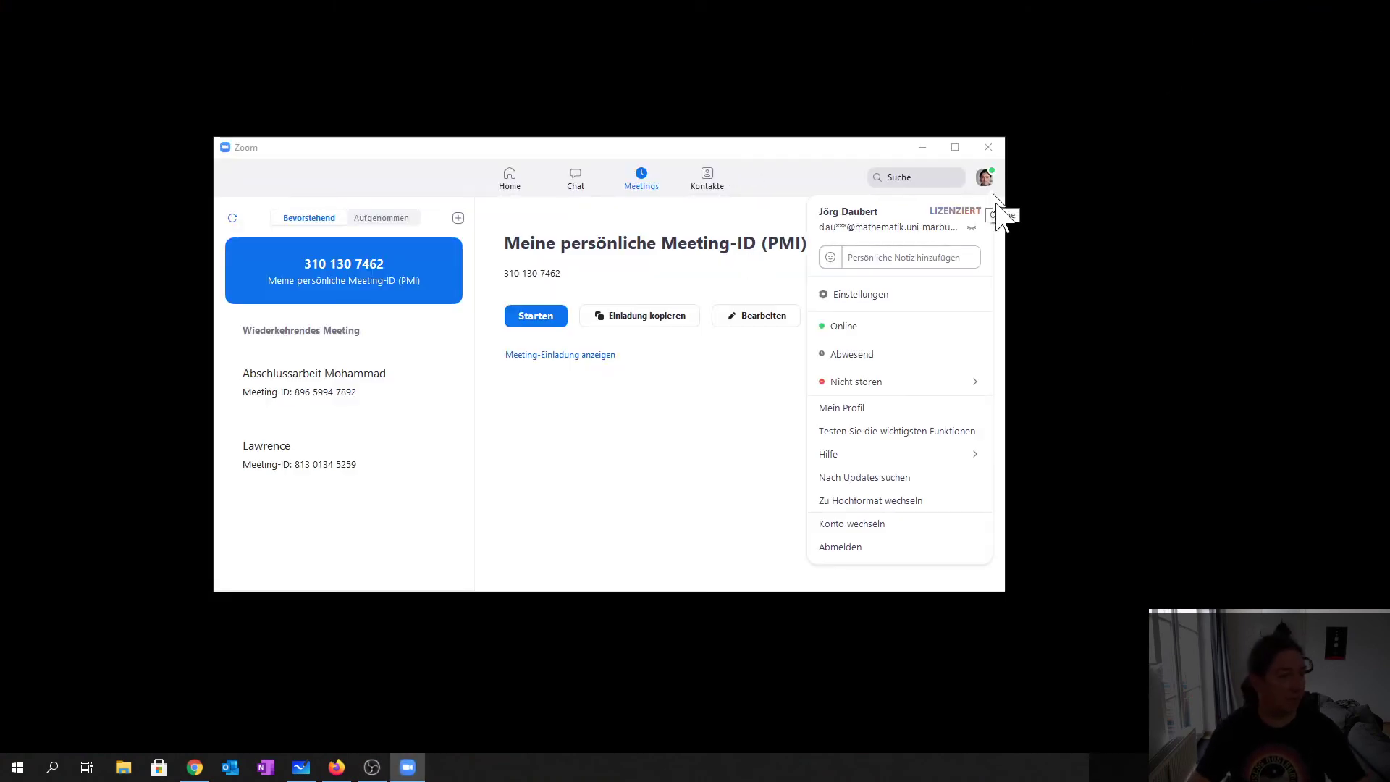
pyautogui.click(895, 293)
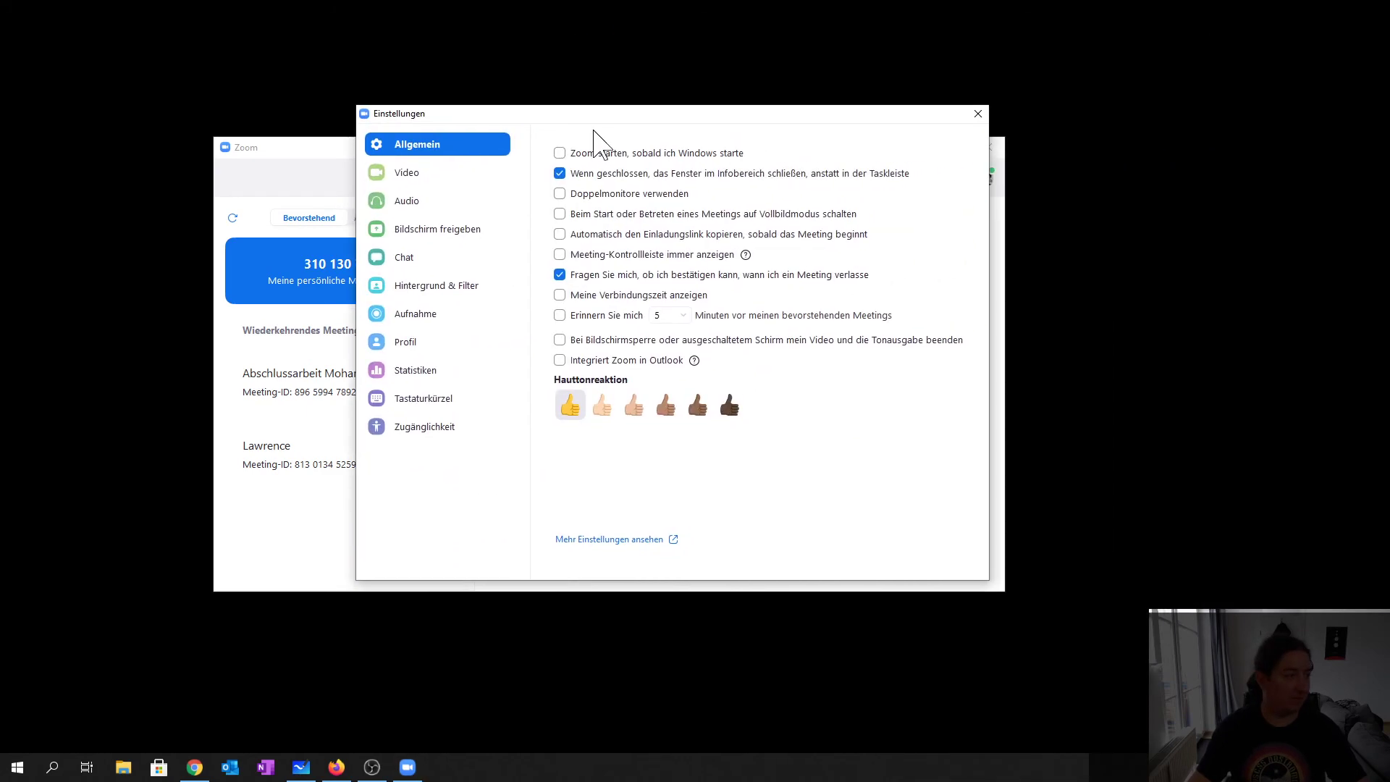
pyautogui.click(400, 174)
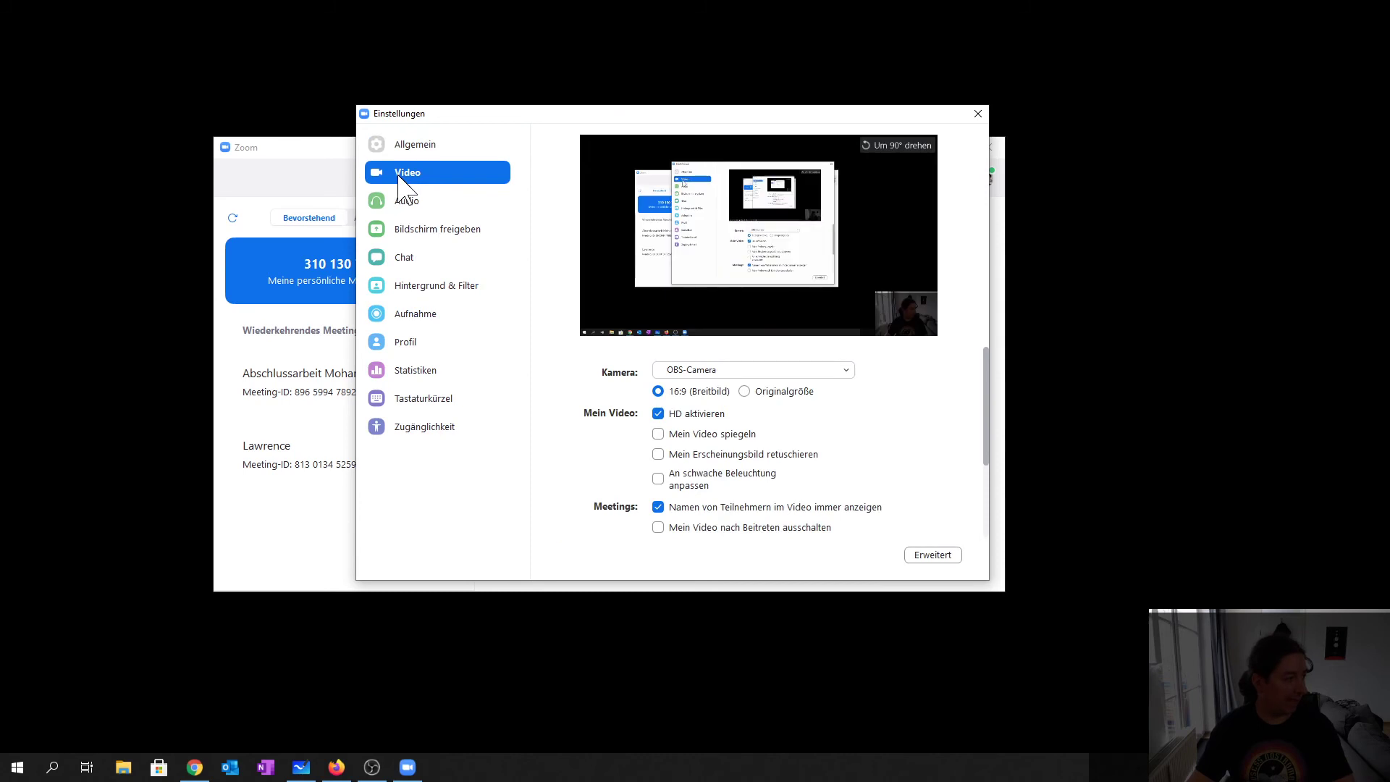
# - Switch the Zoom camera to the C930c webcam and back to OBS-Camera
pyautogui.click(845, 370)
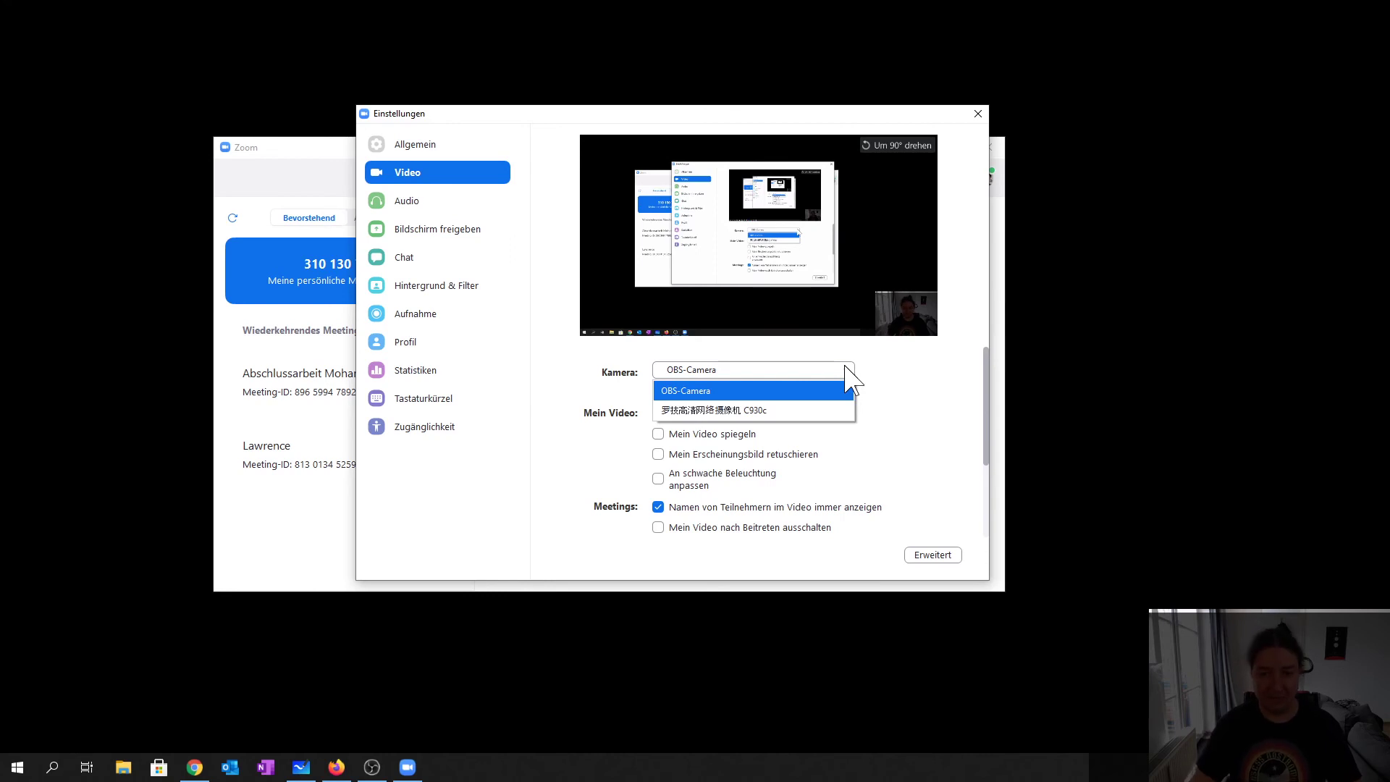
pyautogui.click(801, 409)
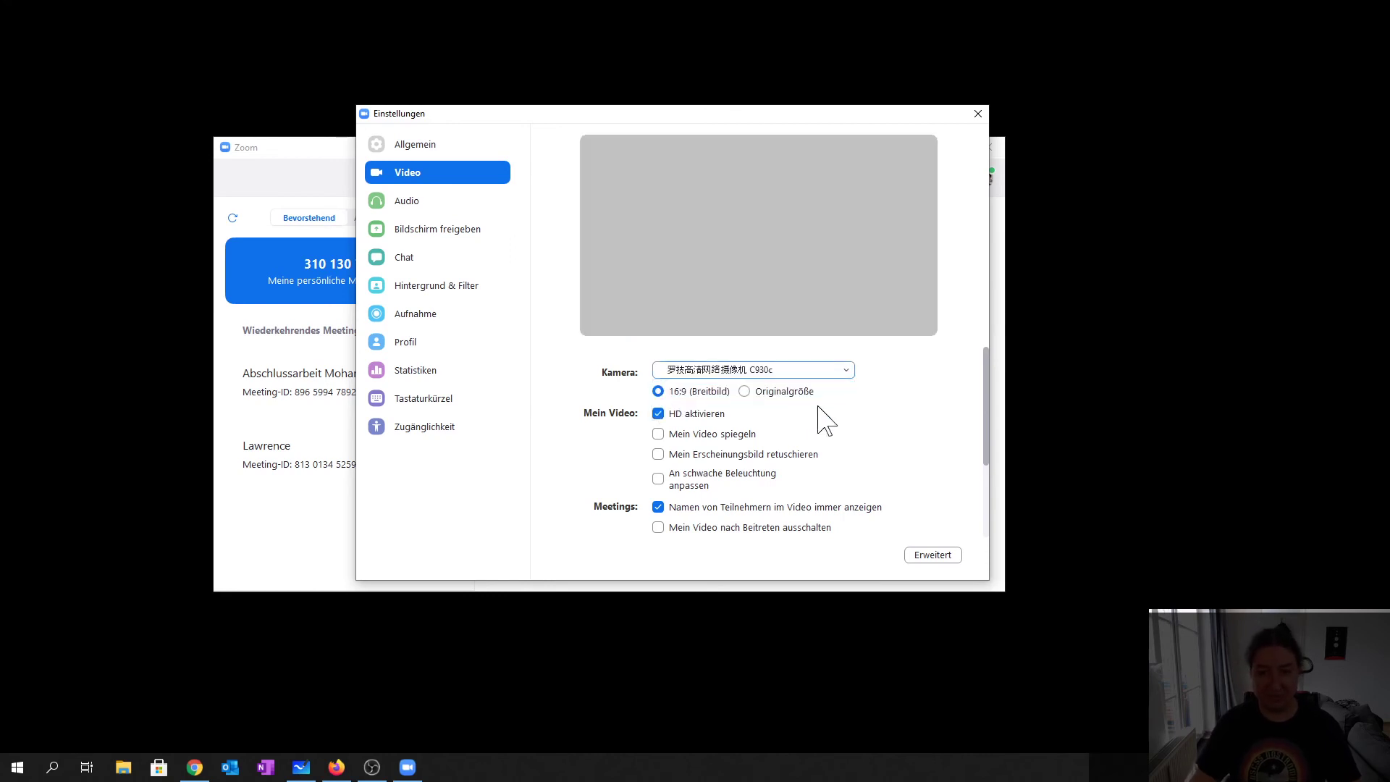
pyautogui.click(821, 368)
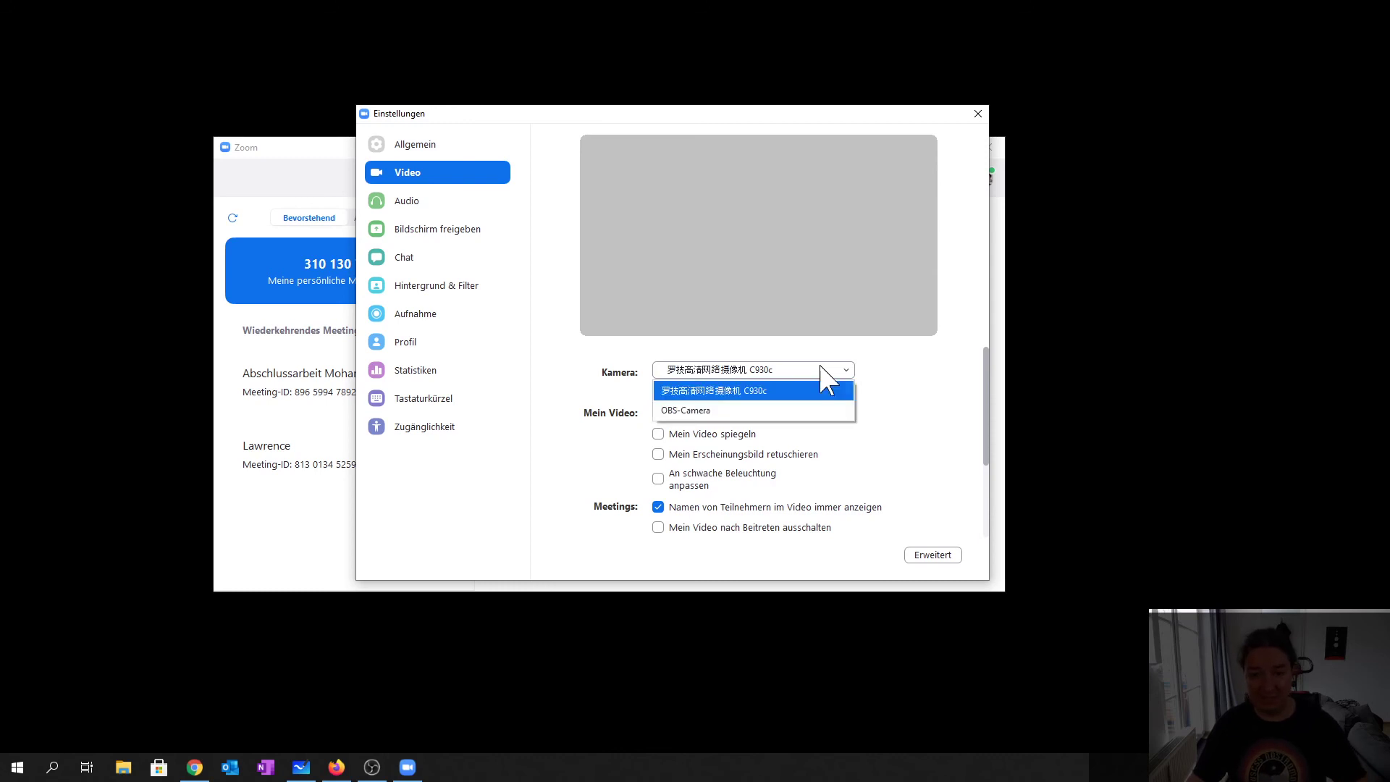
pyautogui.click(724, 412)
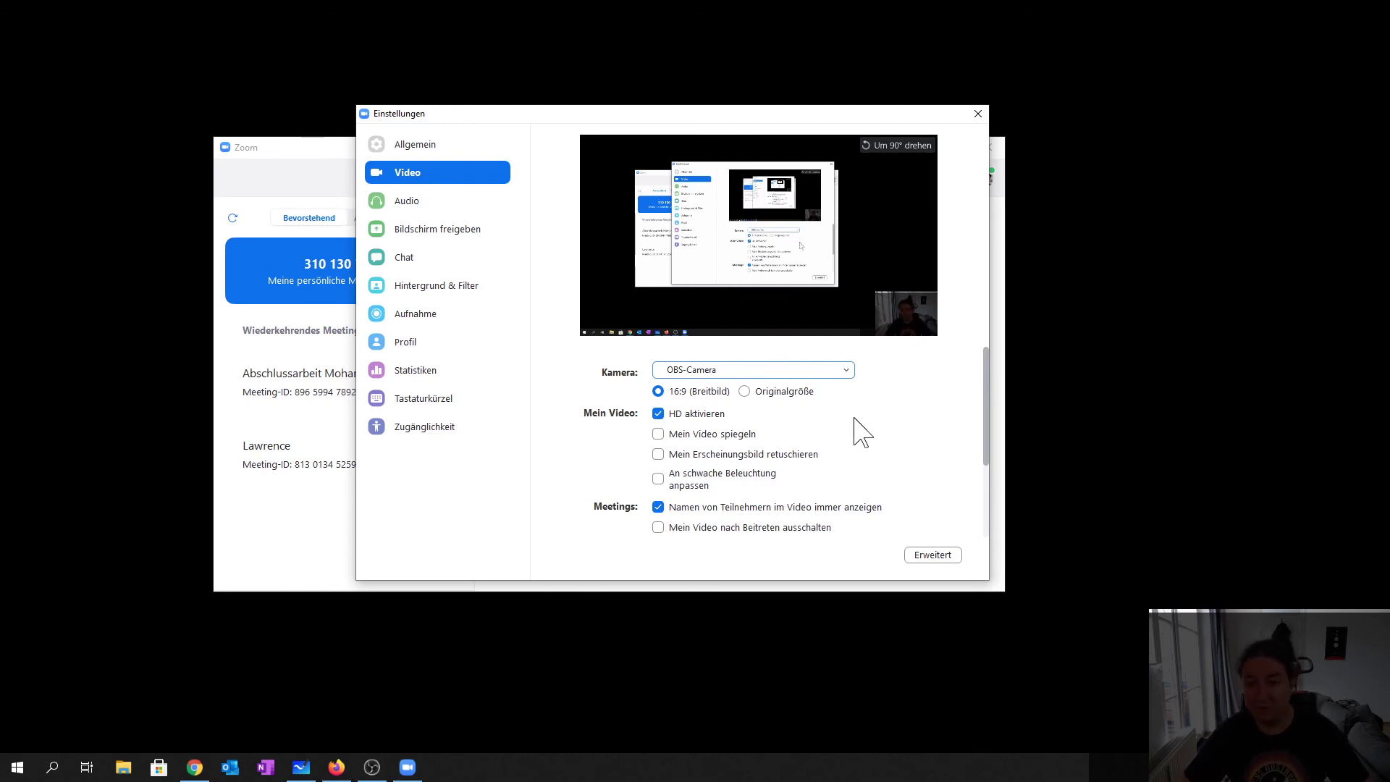
# - Try out the Mein Video spiegeln option and leave it turned off
pyautogui.click(712, 435)
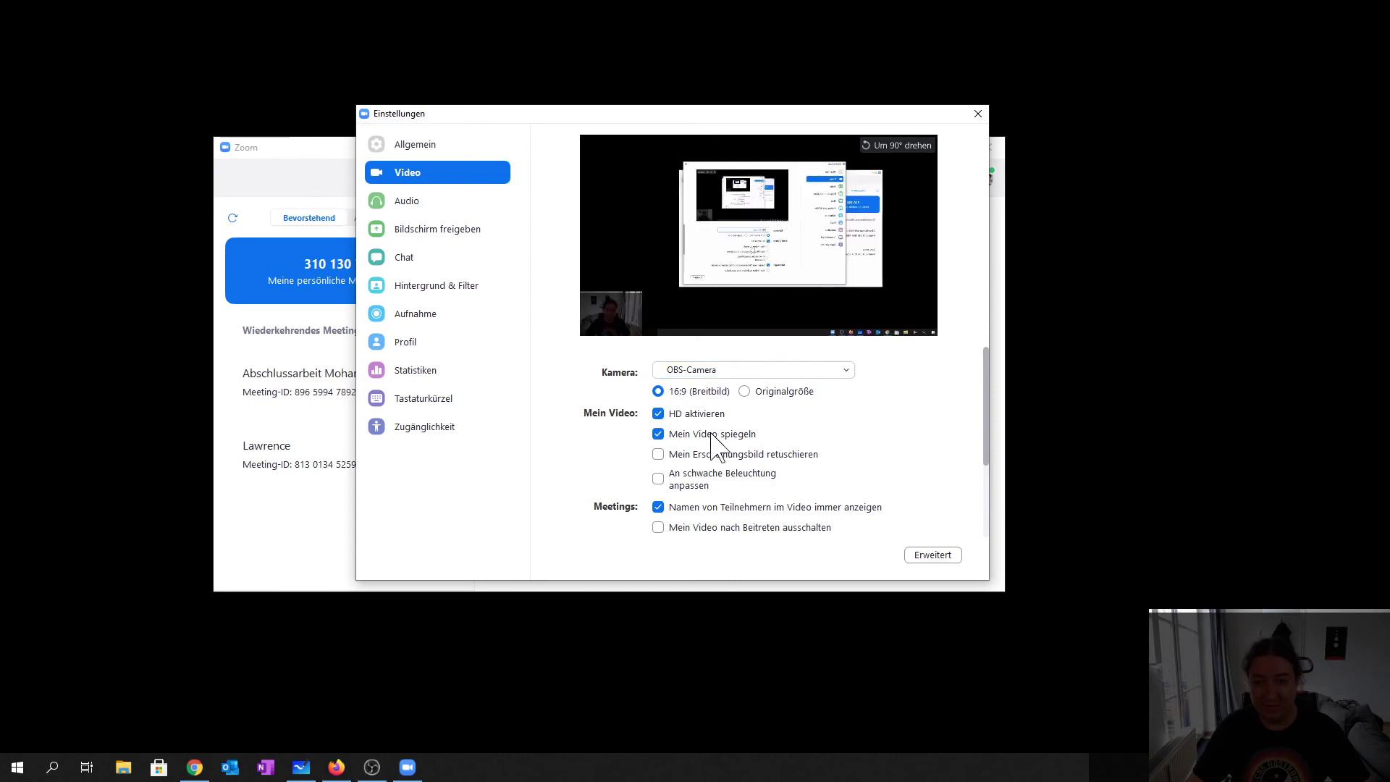
pyautogui.click(712, 435)
pyautogui.click(712, 435)
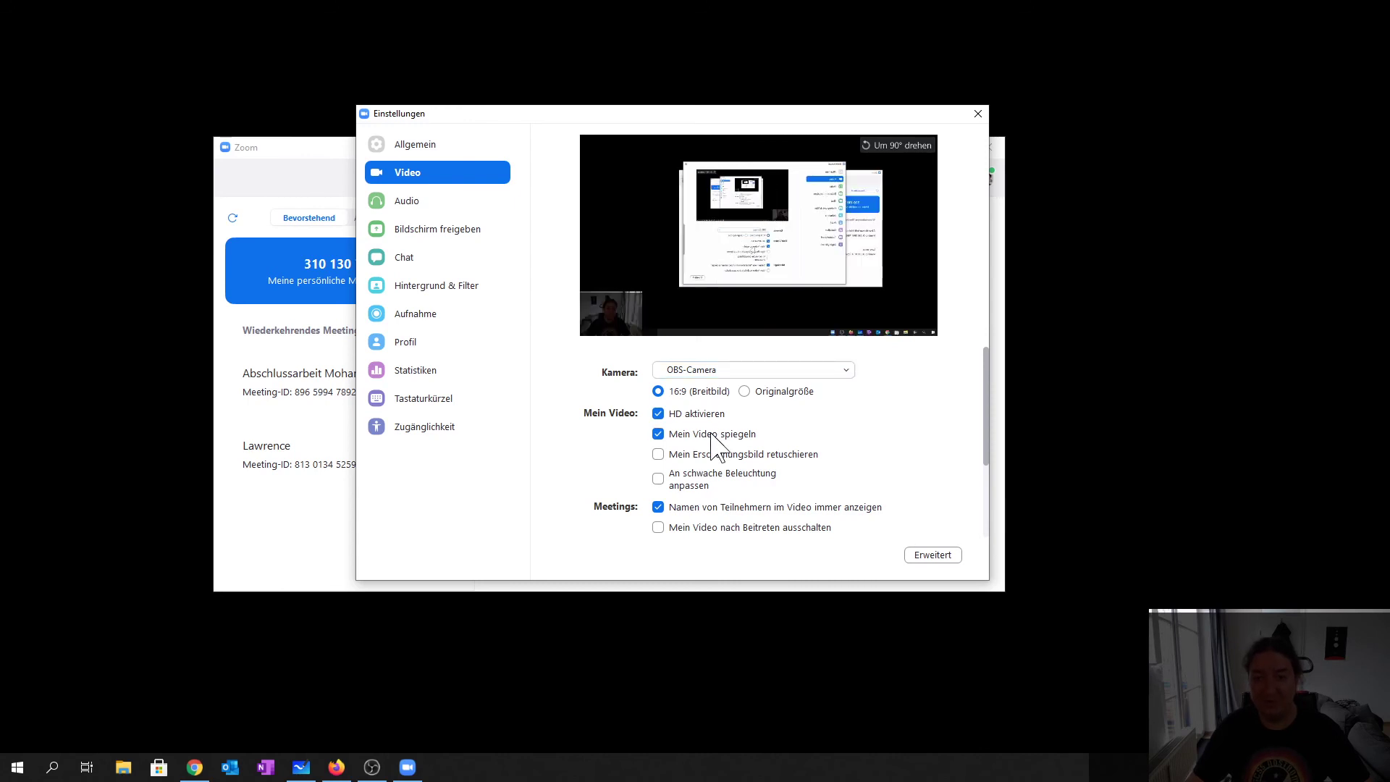
pyautogui.click(712, 434)
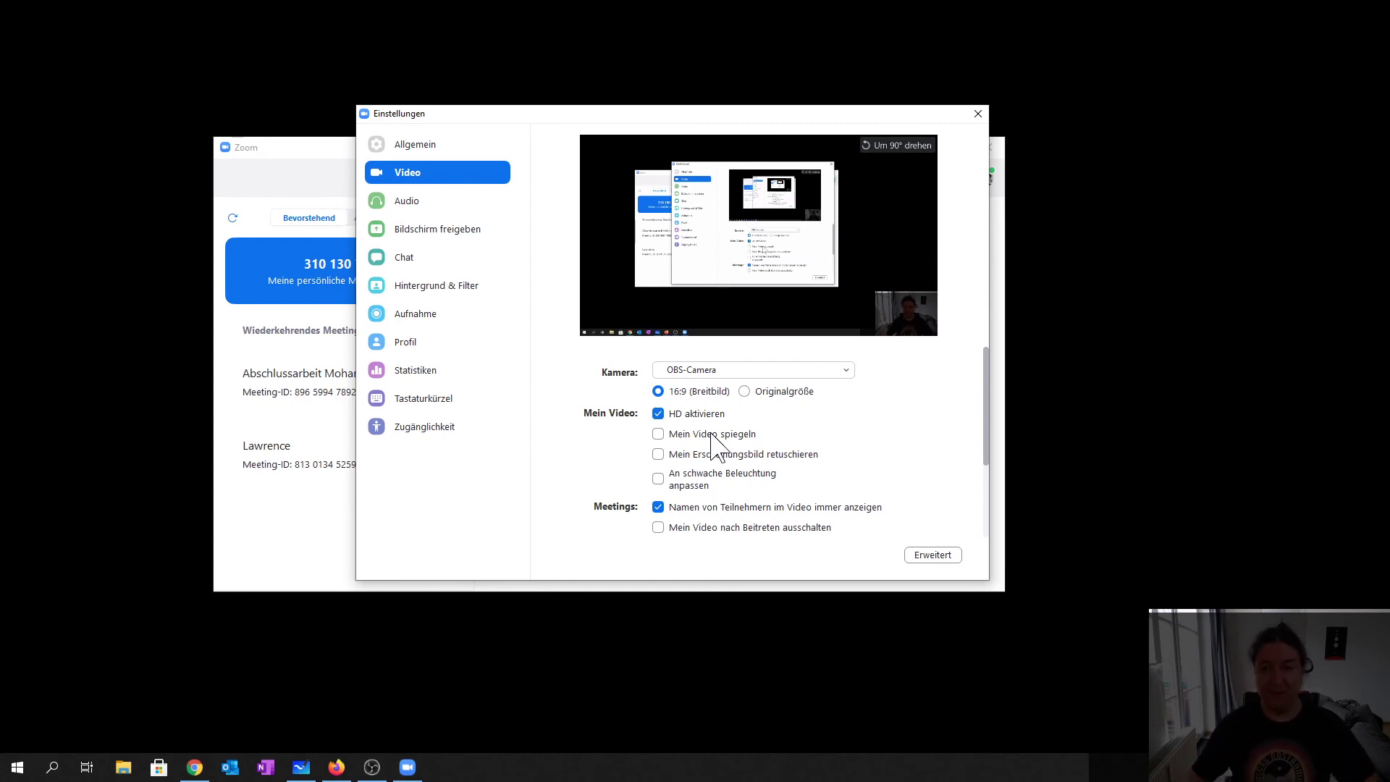
# - Try the An schwache Beleuchtung anpassen option, turn it back off, and close the settings and the Zoom window
pyautogui.click(659, 480)
pyautogui.click(659, 480)
pyautogui.click(659, 480)
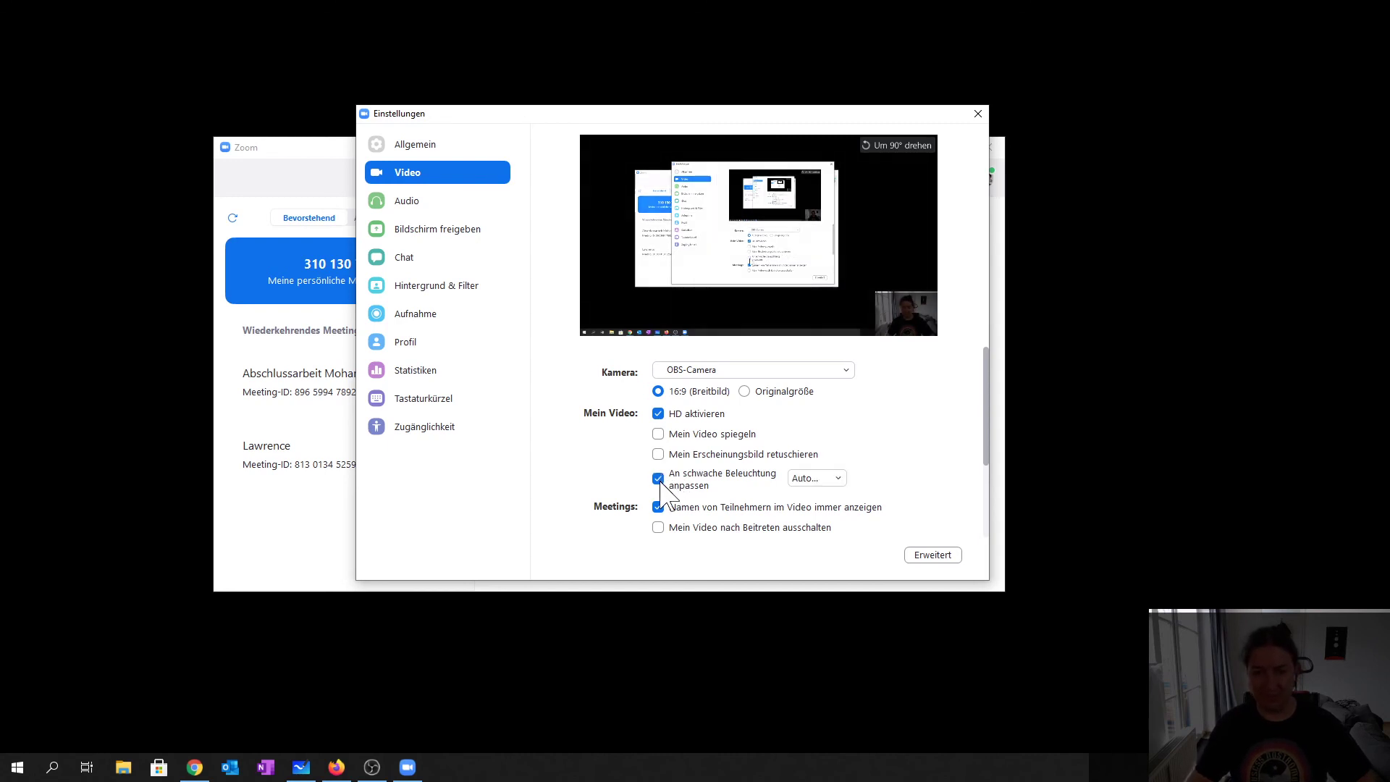
pyautogui.click(659, 479)
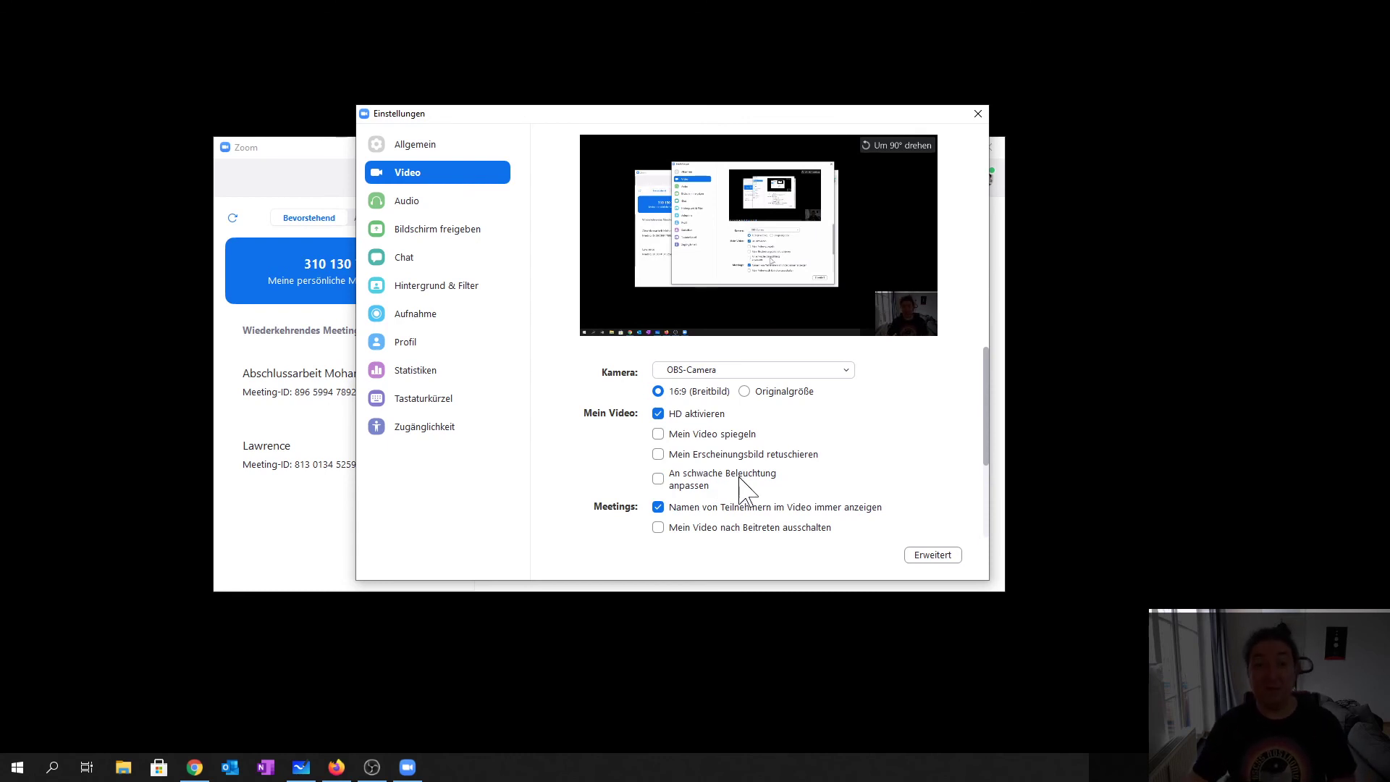
pyautogui.click(974, 116)
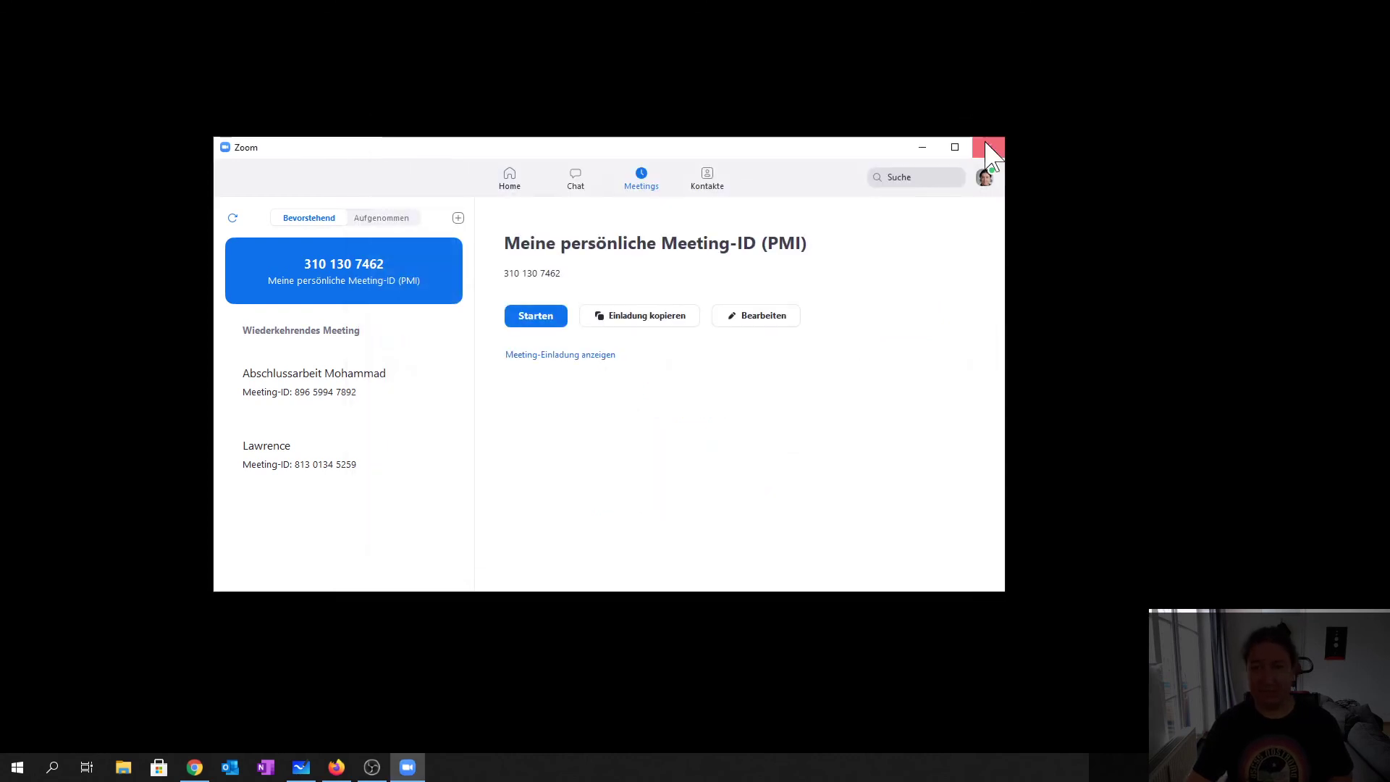
pyautogui.click(987, 144)
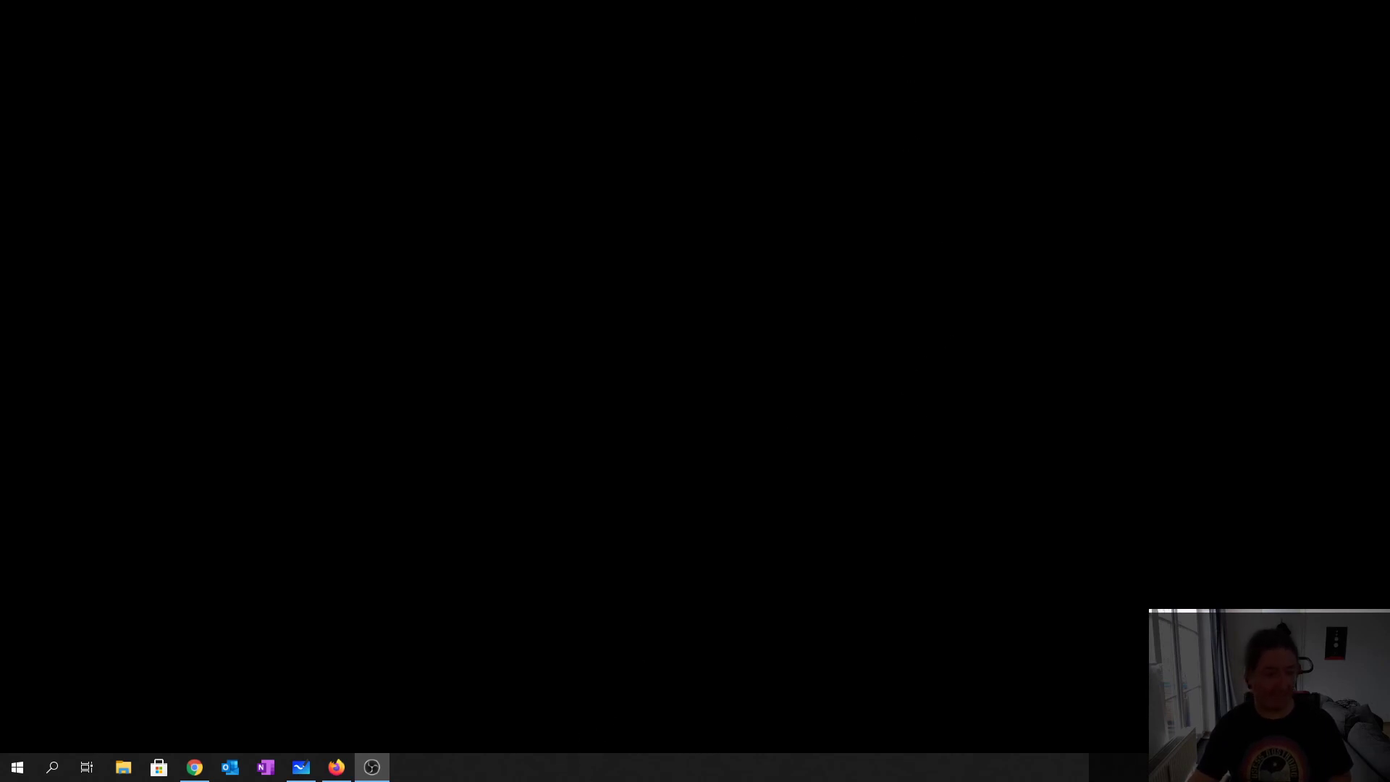
# - Return to OBS, maximize its window and remove the Color Source from the Video unten rechts scene
pyautogui.moveTo(1387, 6); pyautogui.dragTo(688, 143)
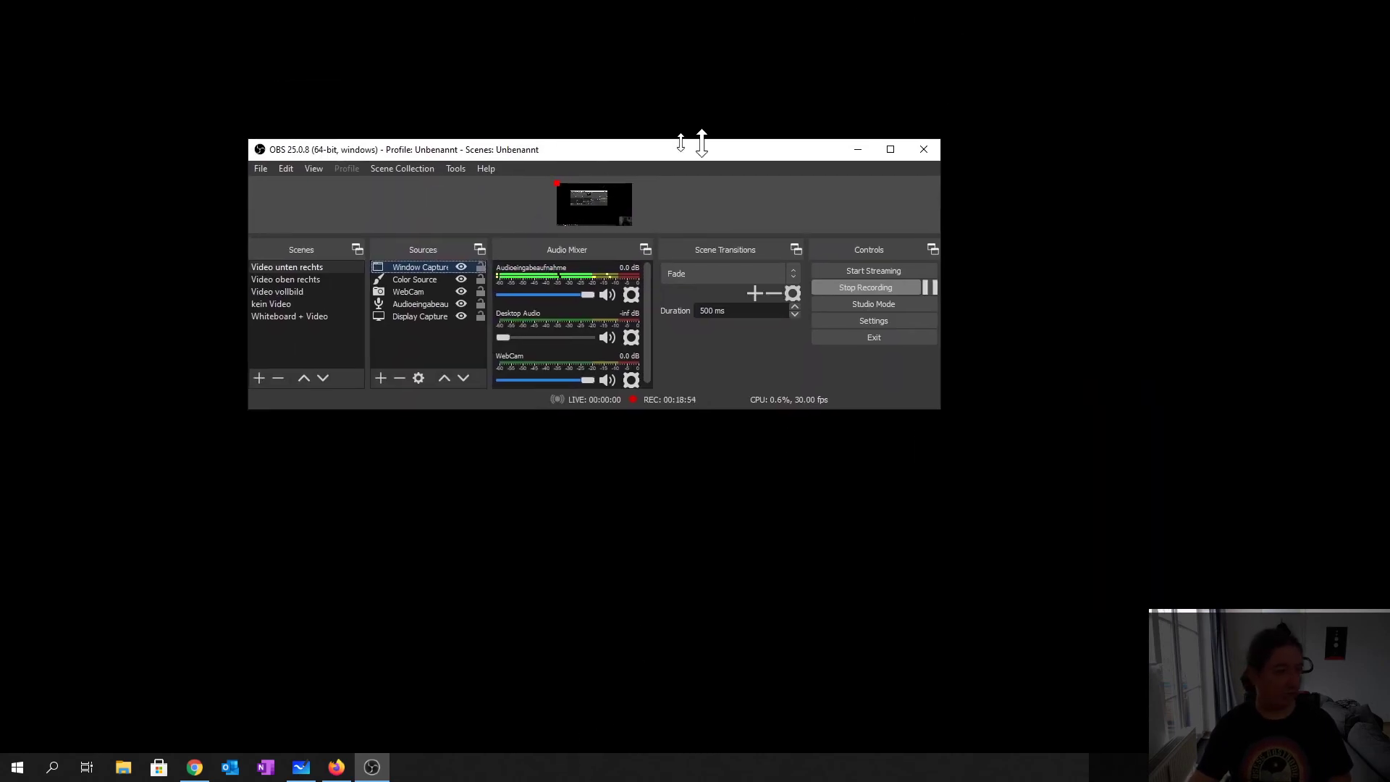
pyautogui.click(892, 149)
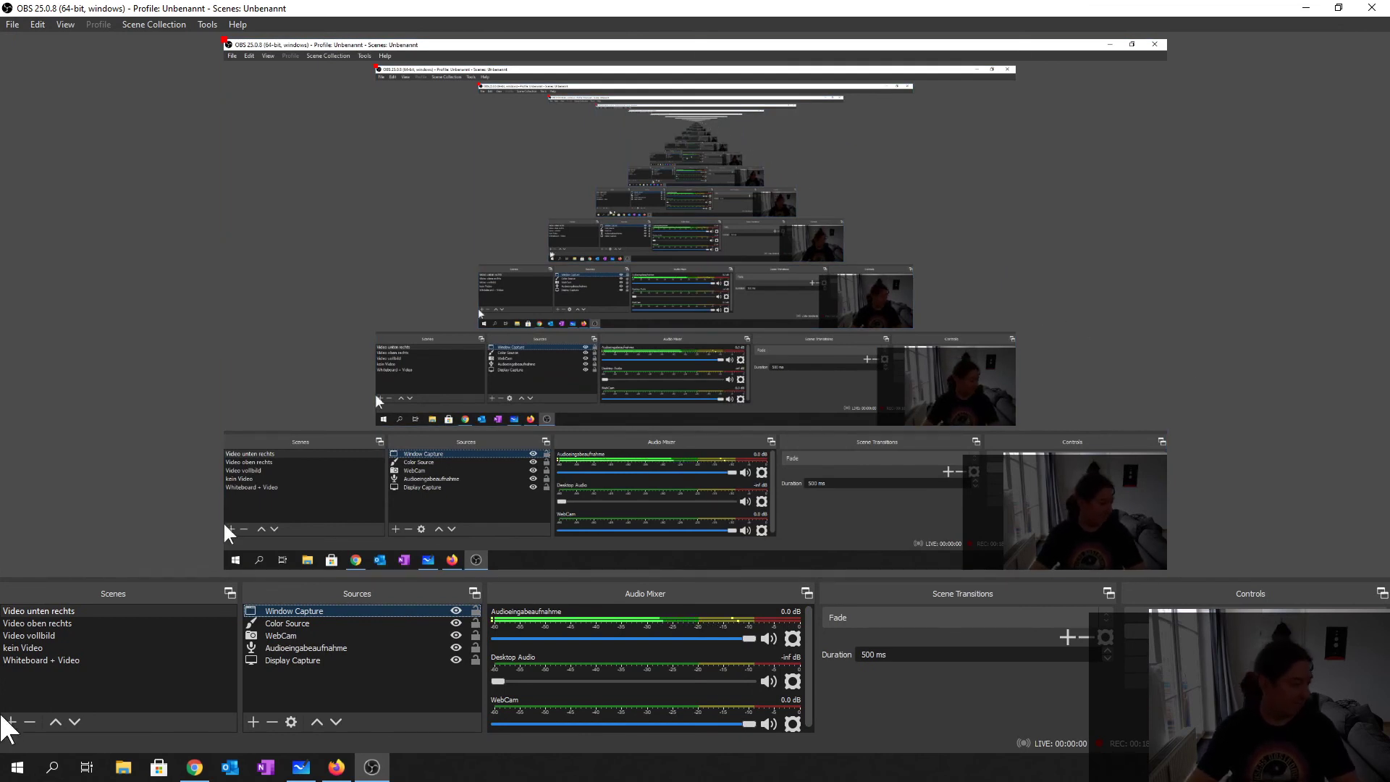
pyautogui.click(284, 624)
pyautogui.click(272, 722)
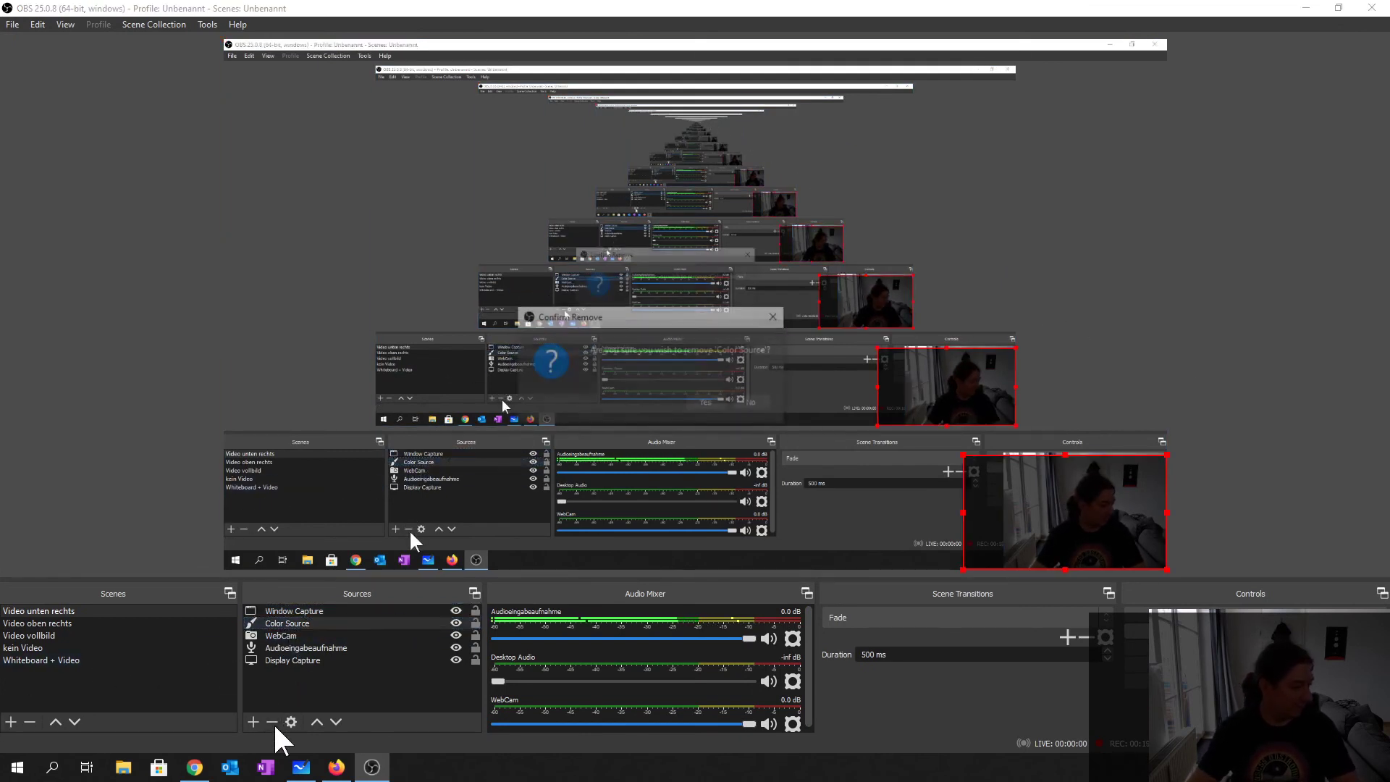
pyautogui.click(707, 404)
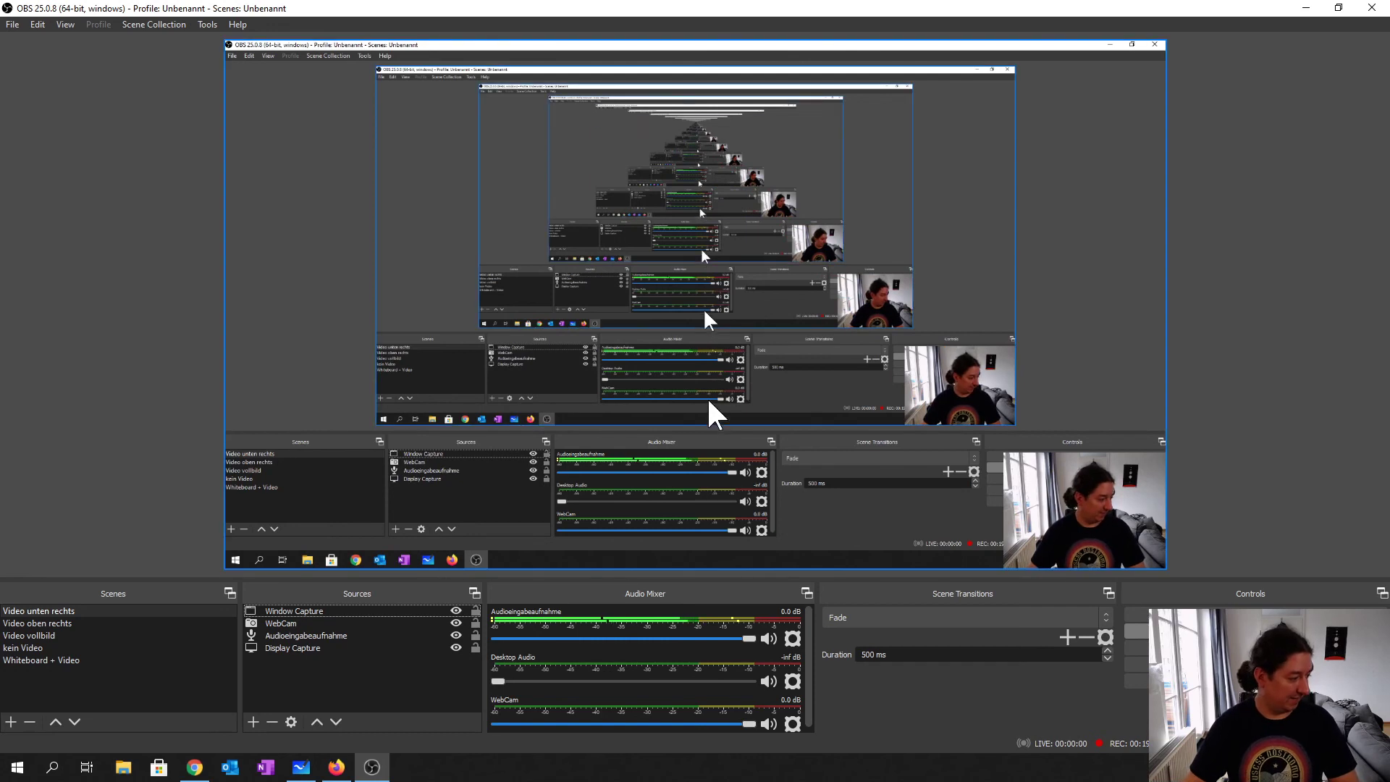
# - Select the Audioeingabeaufnahme source in the Video unten rechts scene
pyautogui.click(289, 637)
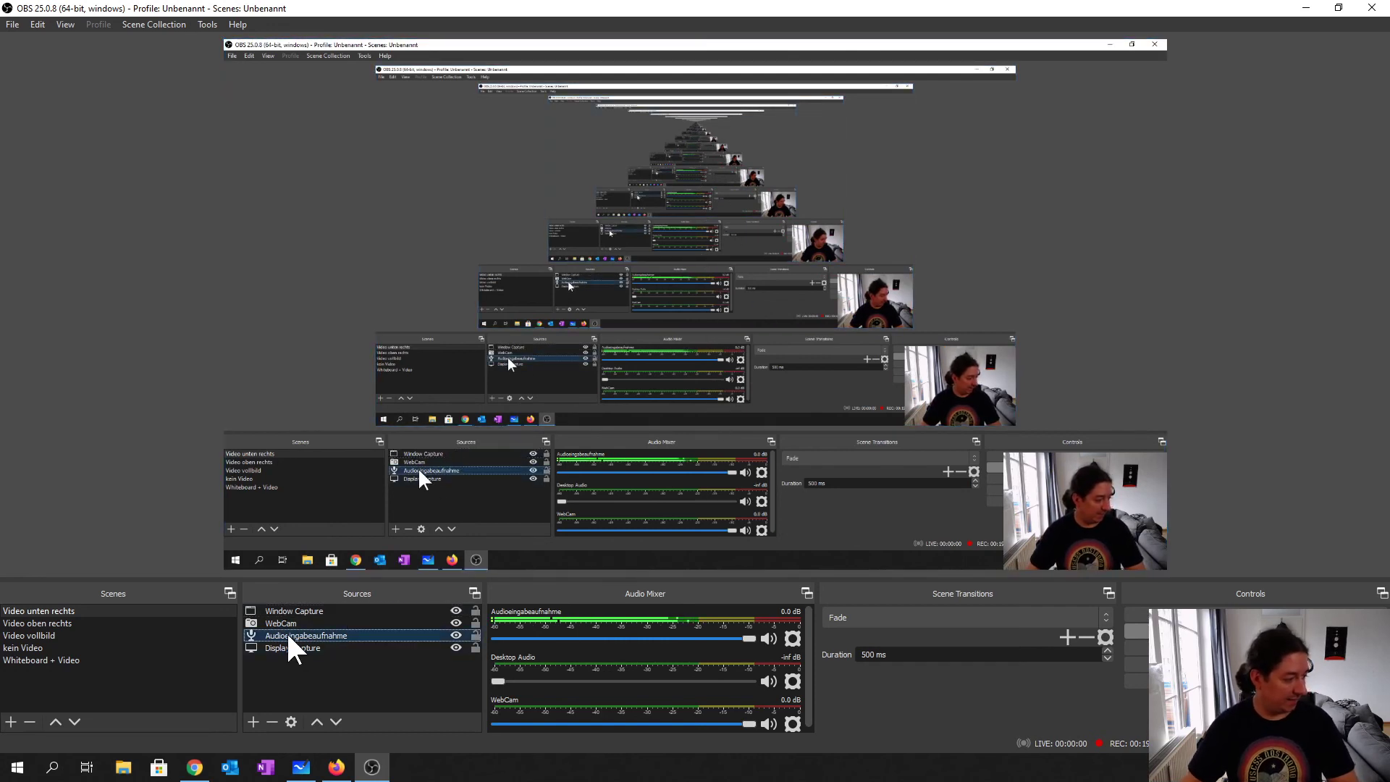